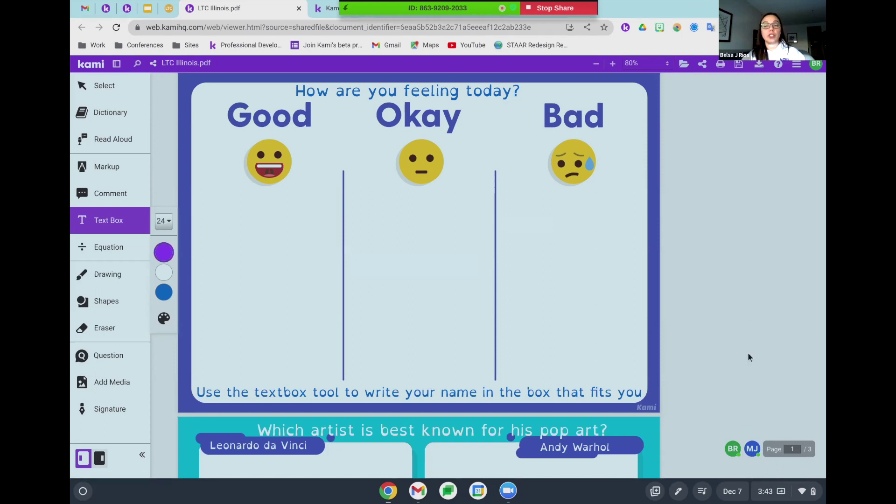
Review the document's sharing options and the tools switched on for link annotators in Feature Control.
{"action": "left_click", "coordinate": [702, 65]}
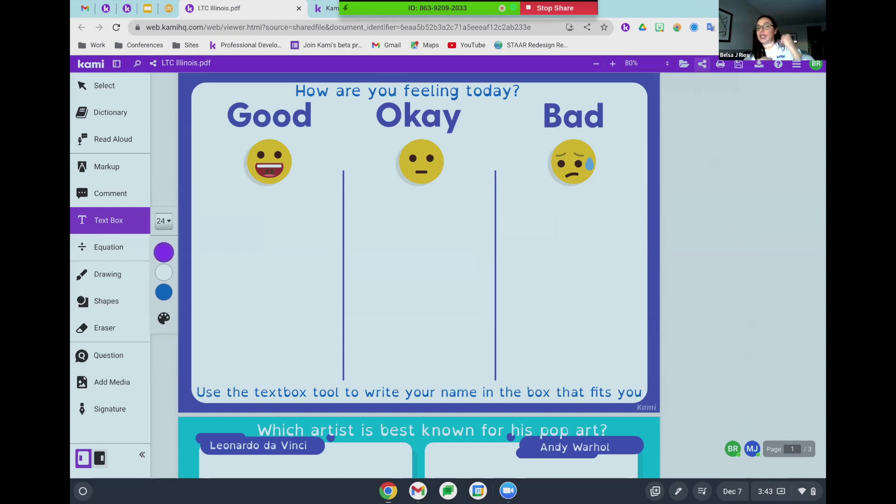
{"action": "left_click", "coordinate": [701, 69]}
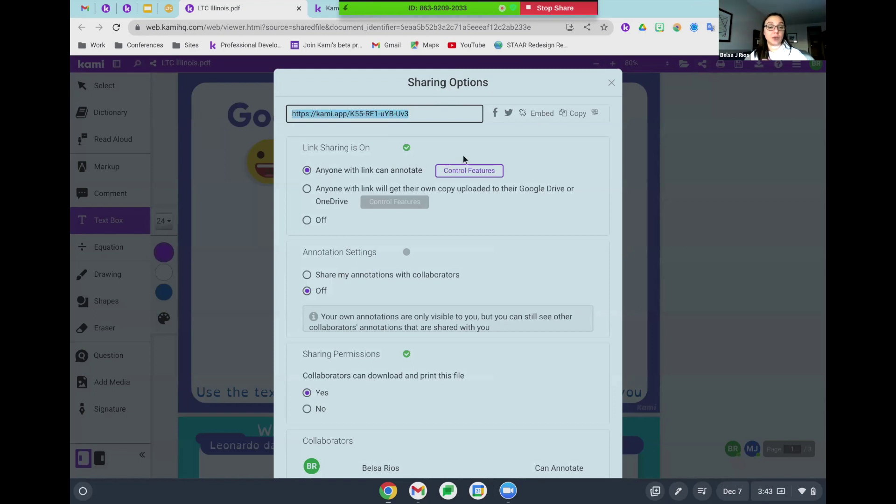
{"action": "scroll", "coordinate": [463, 156], "scroll_direction": "down", "scroll_amount": 2}
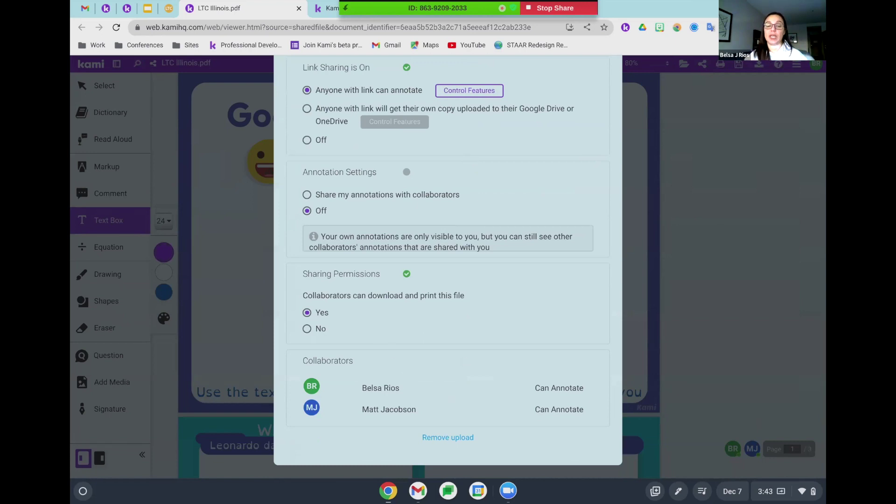
{"action": "scroll", "coordinate": [447, 266], "scroll_direction": "up", "scroll_amount": 2}
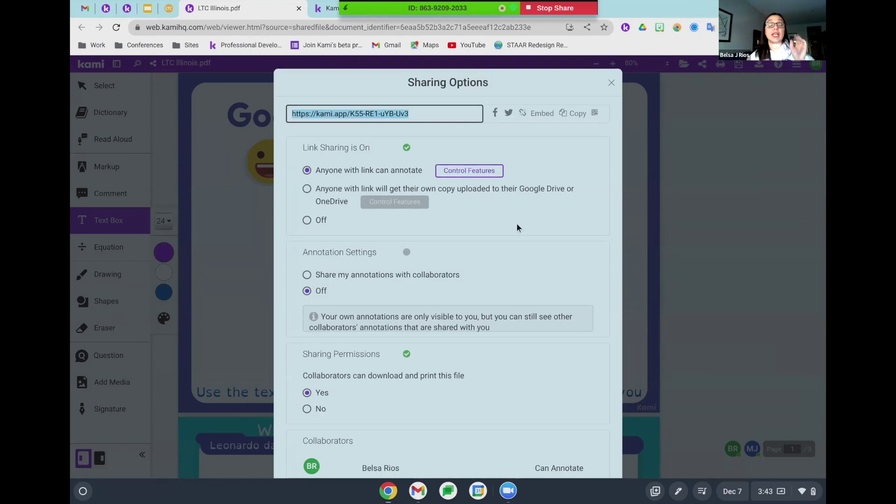
{"action": "left_click", "coordinate": [464, 171]}
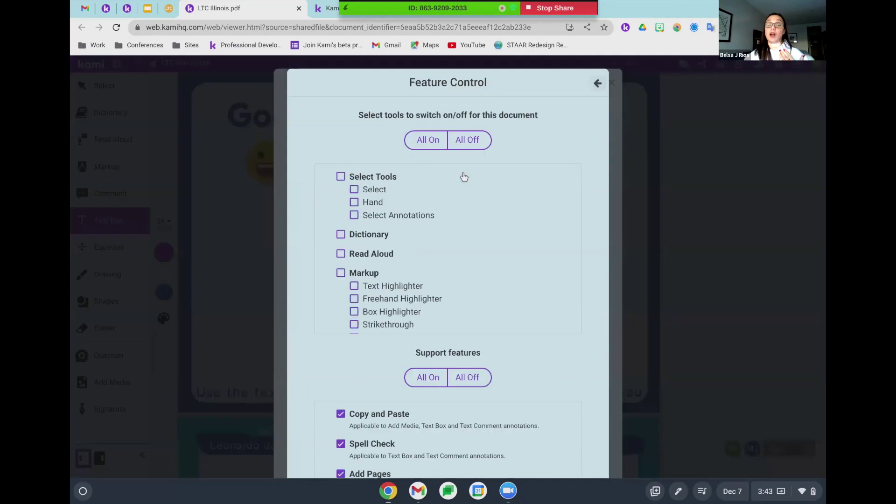
{"action": "scroll", "coordinate": [455, 200], "scroll_direction": "down", "scroll_amount": 6}
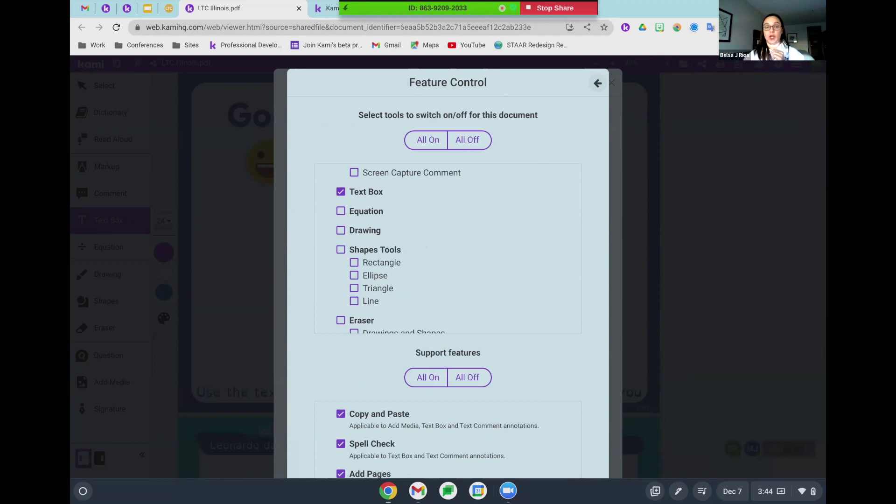
{"action": "scroll", "coordinate": [448, 249], "scroll_direction": "down", "scroll_amount": 5}
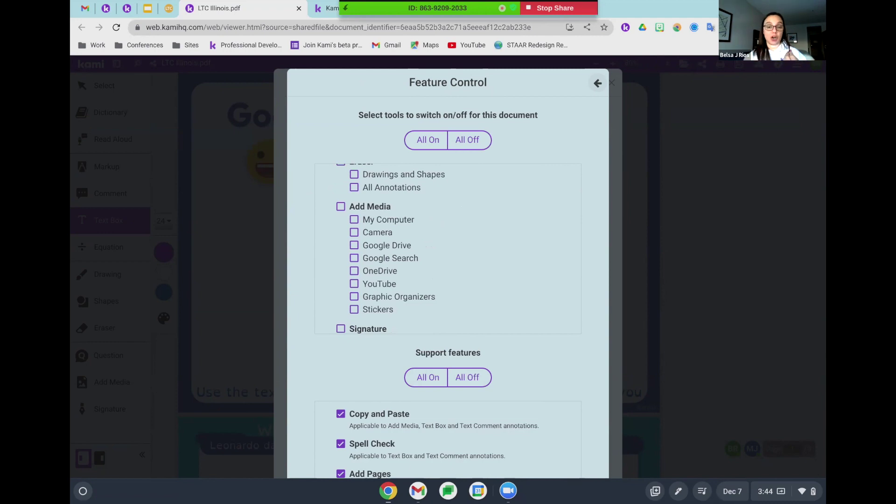
{"action": "left_click", "coordinate": [592, 88]}
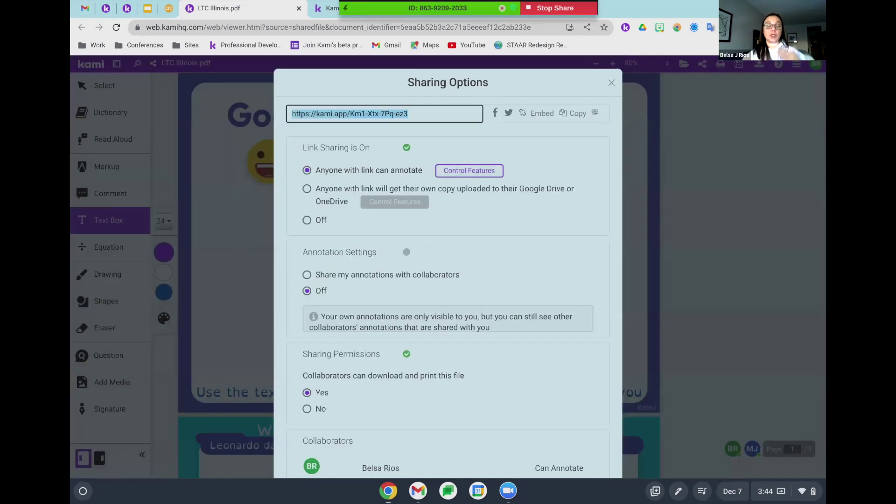
{"action": "left_click", "coordinate": [611, 84]}
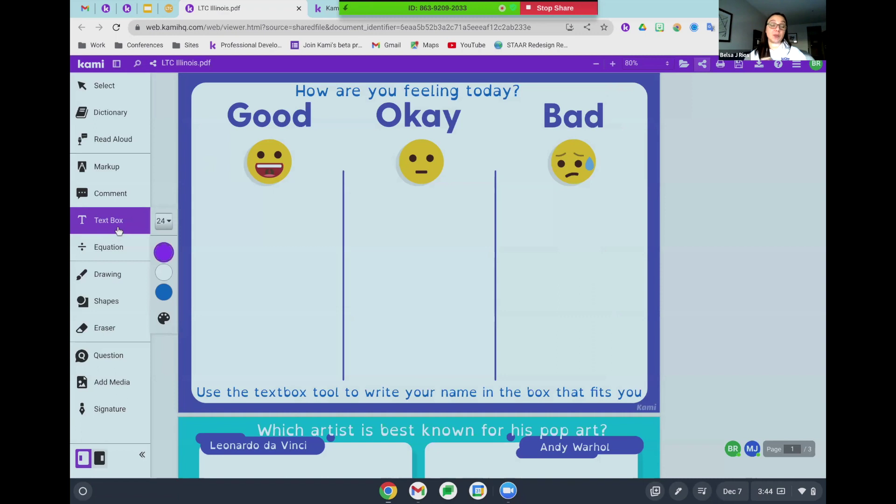
Add a blue text box with the presenter's full name below the smiling face in the Good column.
{"action": "left_click", "coordinate": [161, 251]}
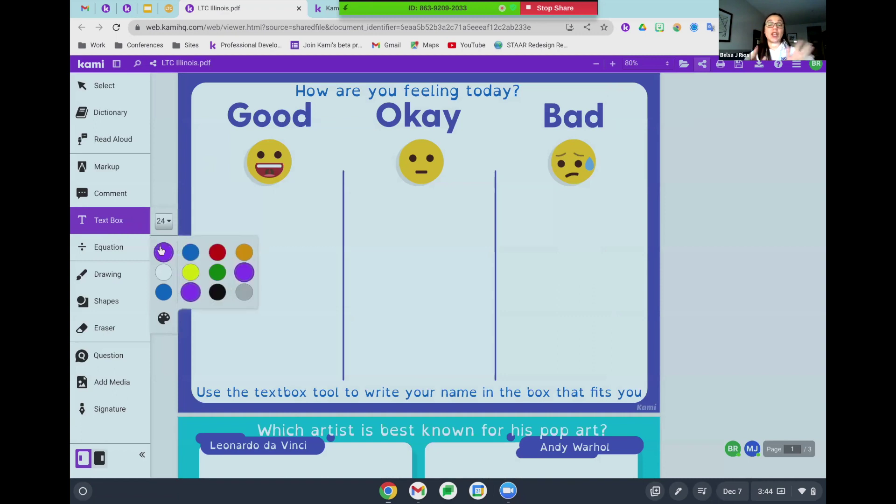
{"action": "left_click", "coordinate": [191, 252]}
{"action": "left_click", "coordinate": [238, 224]}
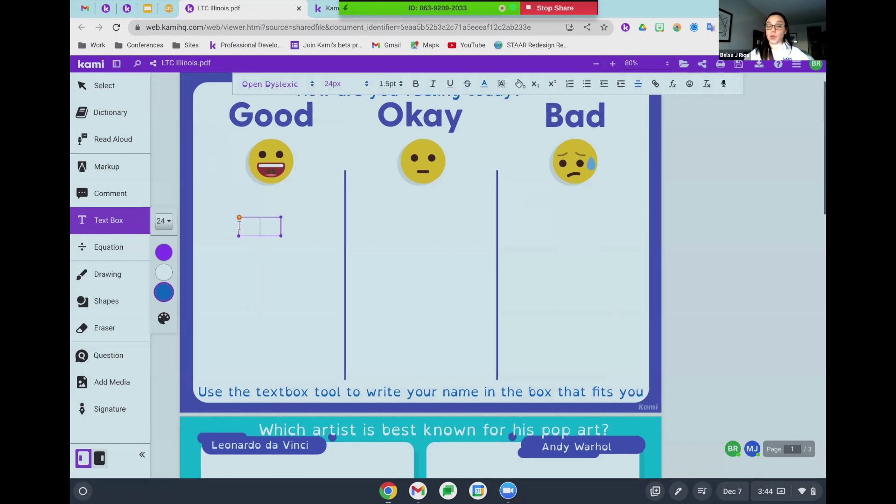
{"action": "type", "text": "Belsa J Rios"}
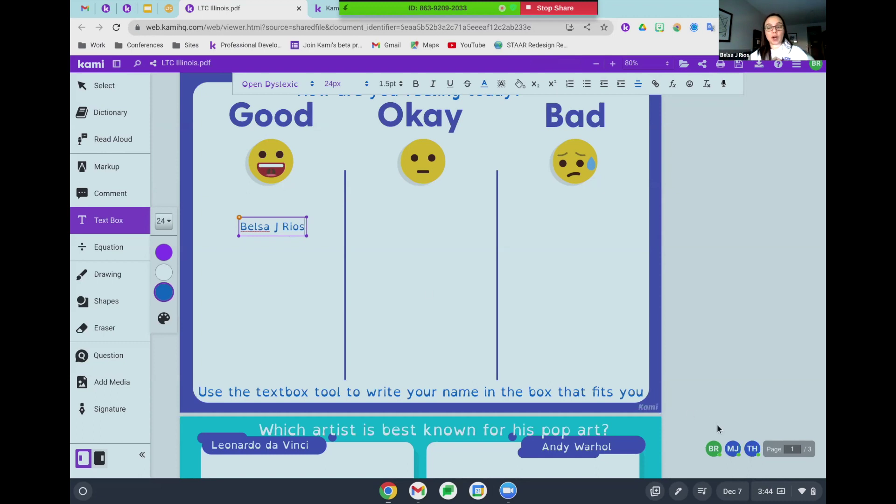
{"action": "mouse_move", "coordinate": [752, 450]}
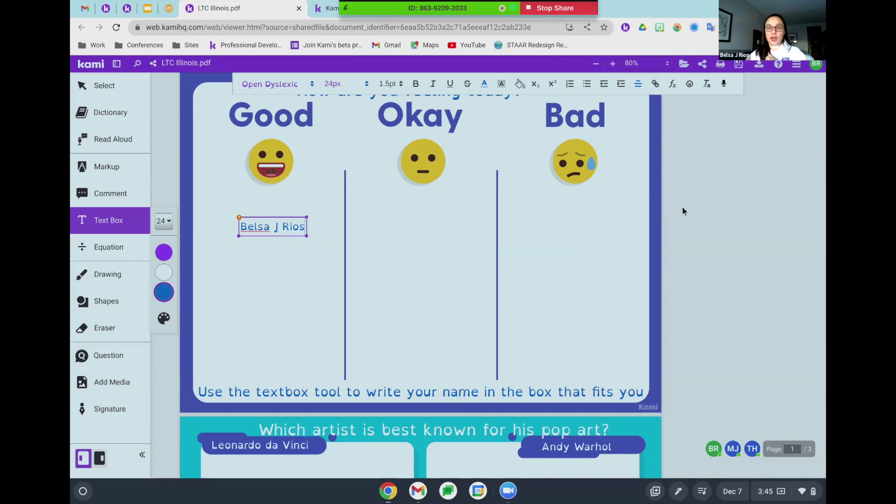
{"action": "left_click", "coordinate": [107, 86]}
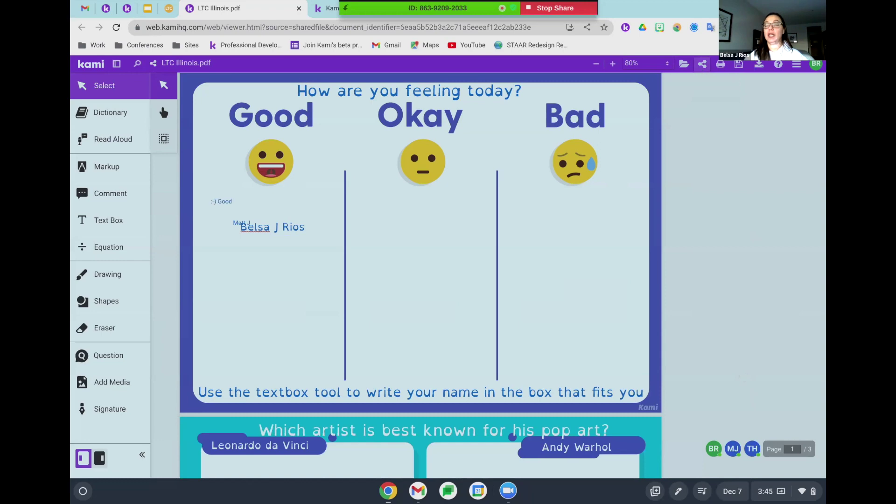
Try the link sharing option that gives everyone their own copy, and restore the option that lets anyone with the link annotate.
{"action": "left_click", "coordinate": [702, 63]}
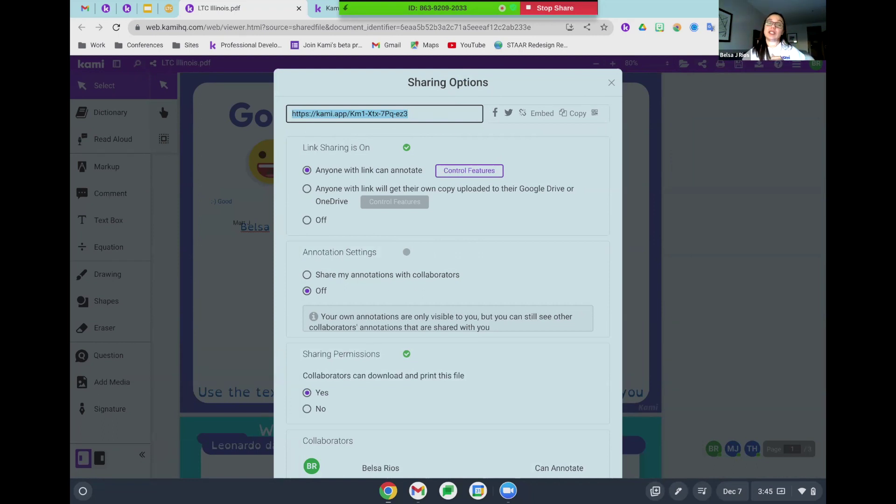
{"action": "left_click", "coordinate": [419, 188]}
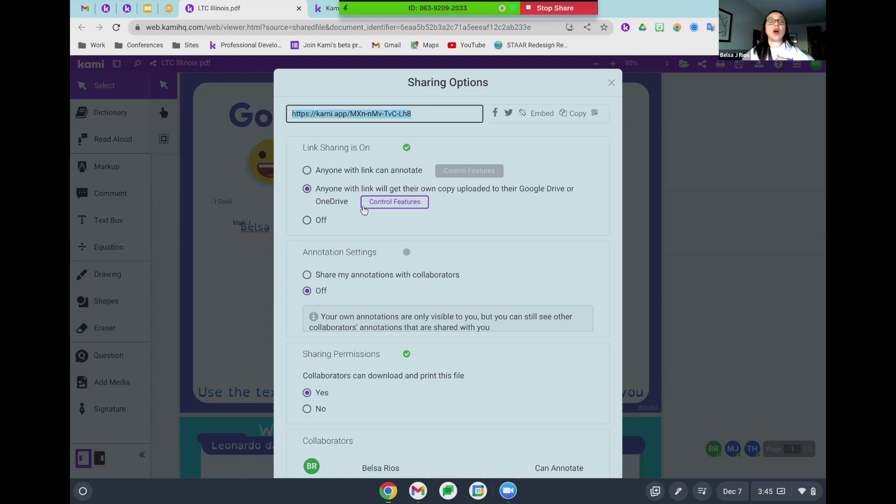
{"action": "left_click", "coordinate": [388, 173]}
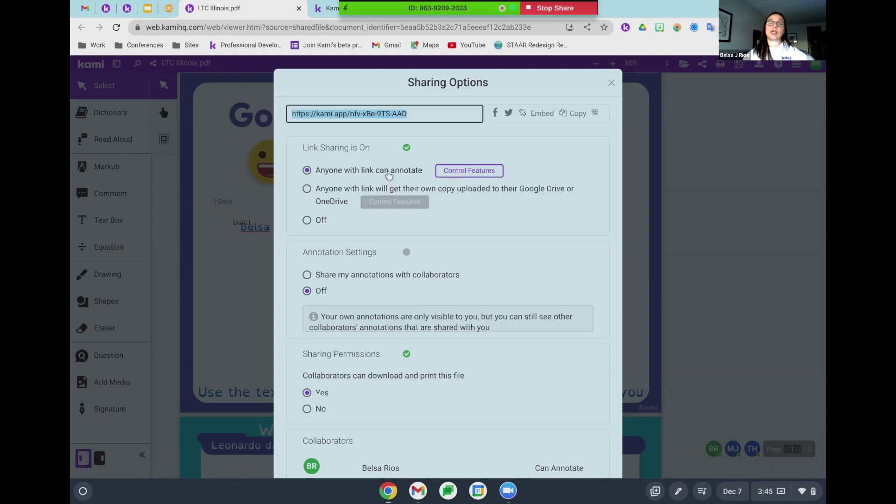
{"action": "left_click", "coordinate": [611, 83]}
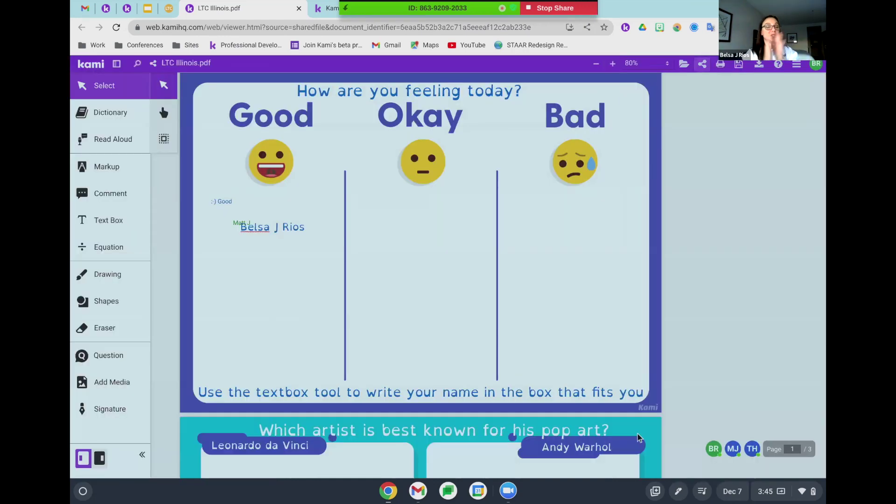
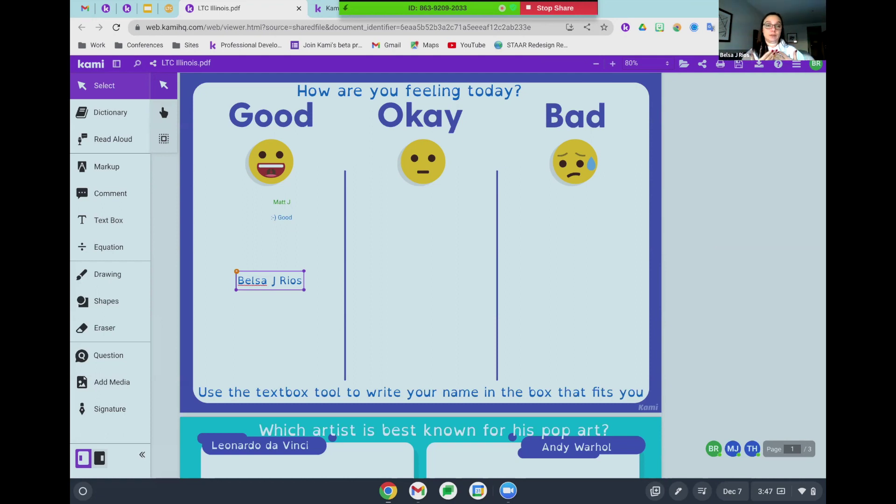
Switch on Drawing and switch off Text Box in the document's feature controls for anyone annotating through the link.
{"action": "key", "text": "Escape"}
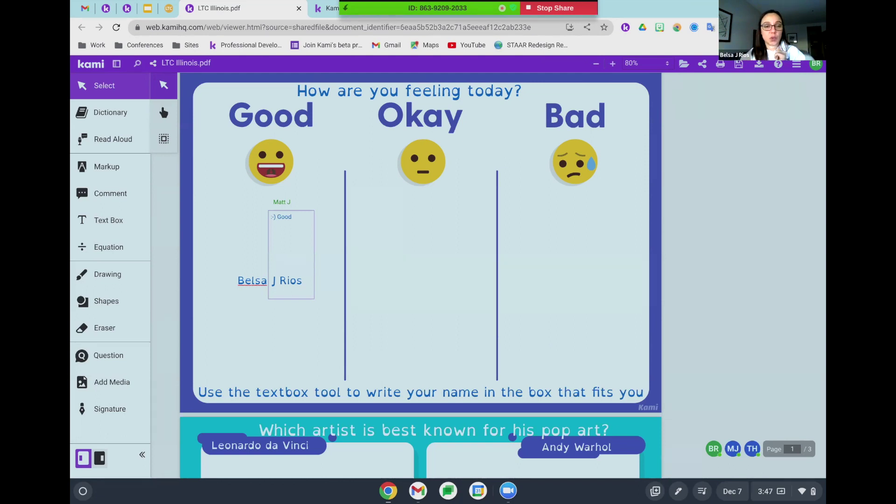
{"action": "scroll", "coordinate": [509, 291], "scroll_direction": "down", "scroll_amount": 6}
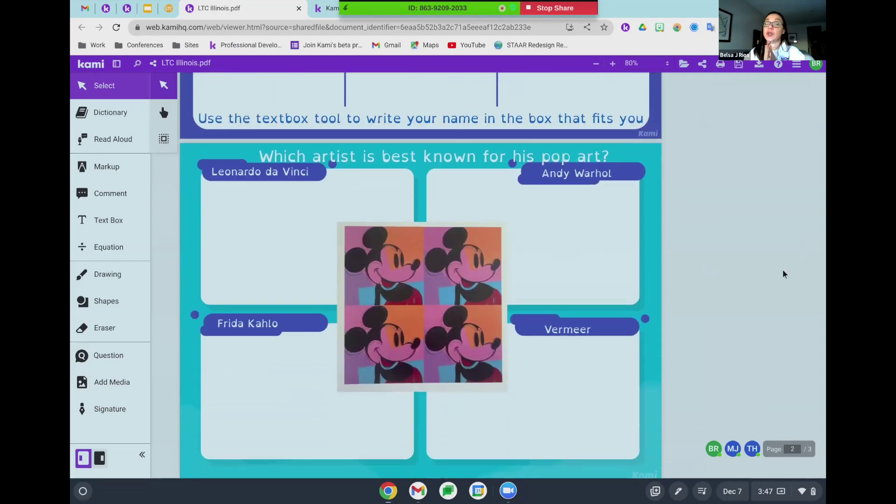
{"action": "scroll", "coordinate": [784, 274], "scroll_direction": "down", "scroll_amount": 1}
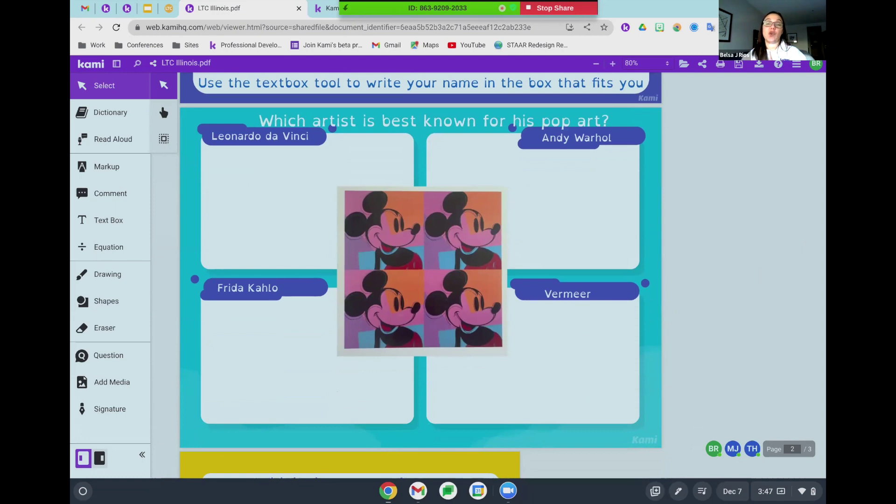
{"action": "left_click", "coordinate": [701, 65]}
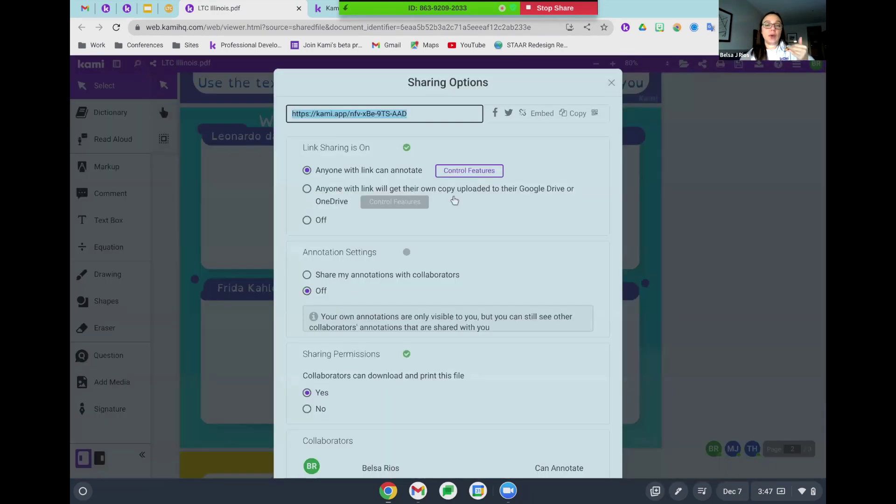
{"action": "left_click", "coordinate": [469, 169]}
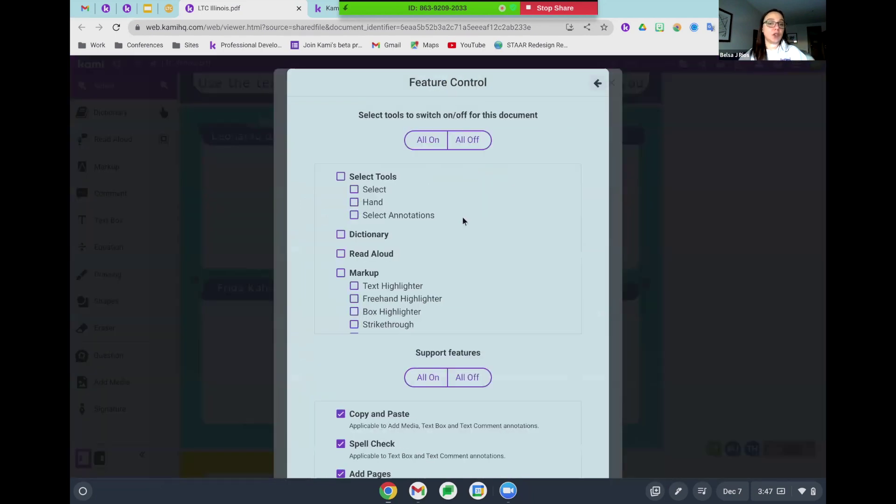
{"action": "scroll", "coordinate": [464, 221], "scroll_direction": "down", "scroll_amount": 5}
{"action": "scroll", "coordinate": [448, 248], "scroll_direction": "down", "scroll_amount": 4}
{"action": "scroll", "coordinate": [346, 229], "scroll_direction": "up", "scroll_amount": 2}
{"action": "left_click", "coordinate": [341, 225]}
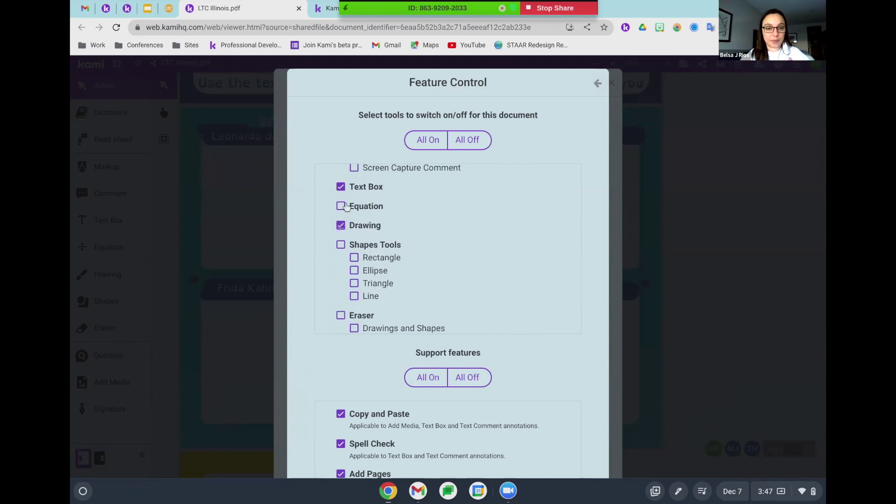
{"action": "left_click", "coordinate": [340, 187]}
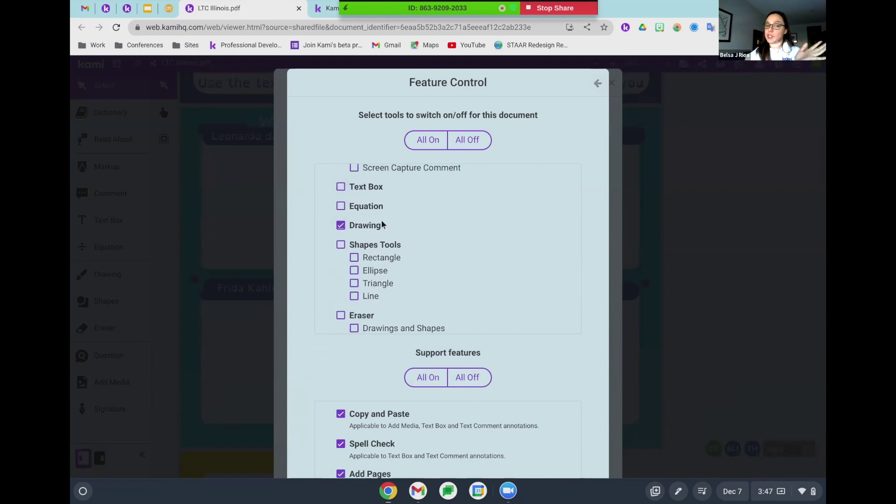
{"action": "scroll", "coordinate": [454, 199], "scroll_direction": "down", "scroll_amount": 5}
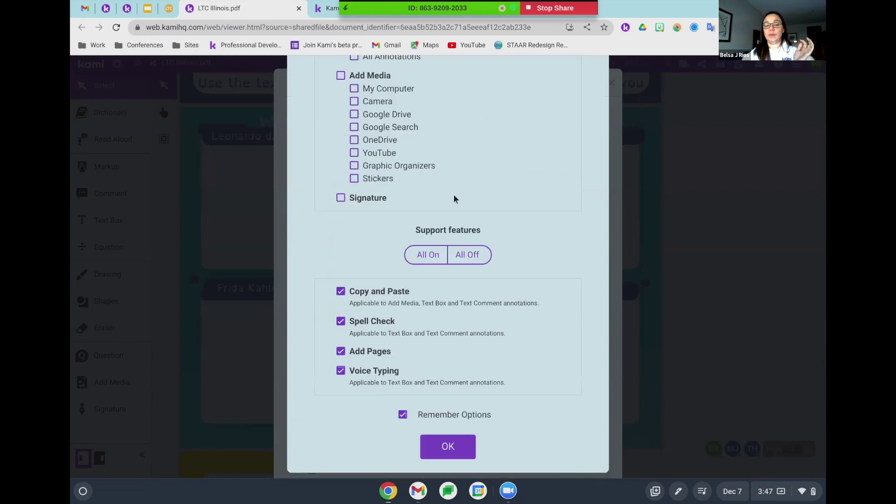
{"action": "left_click", "coordinate": [448, 439]}
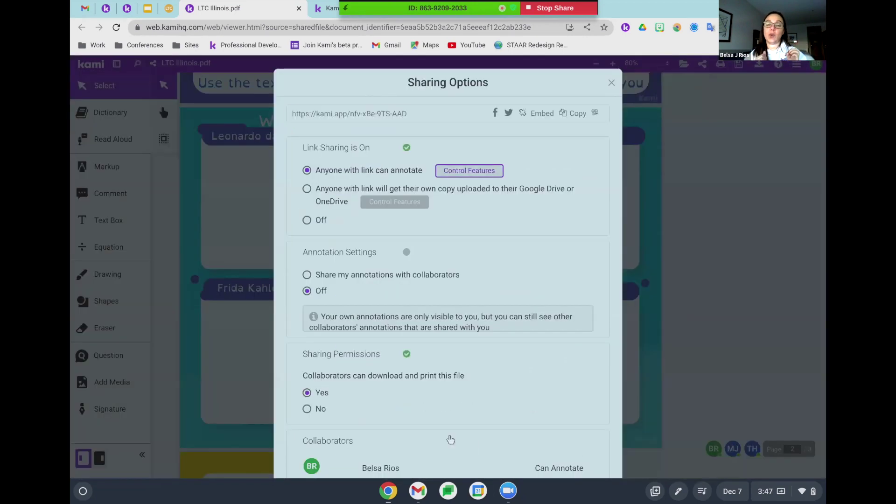
{"action": "left_click", "coordinate": [612, 83]}
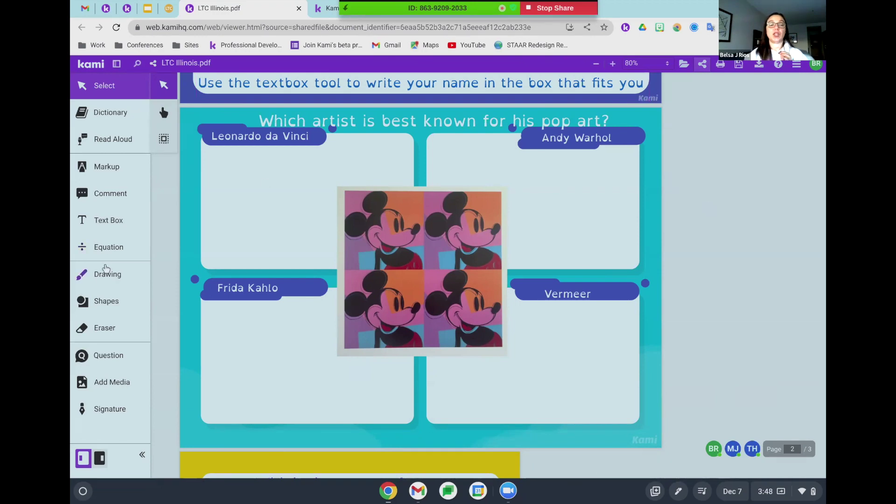
Set the Drawing tool to magenta with a stroke size of 8 for the pop art question.
{"action": "left_click", "coordinate": [103, 280]}
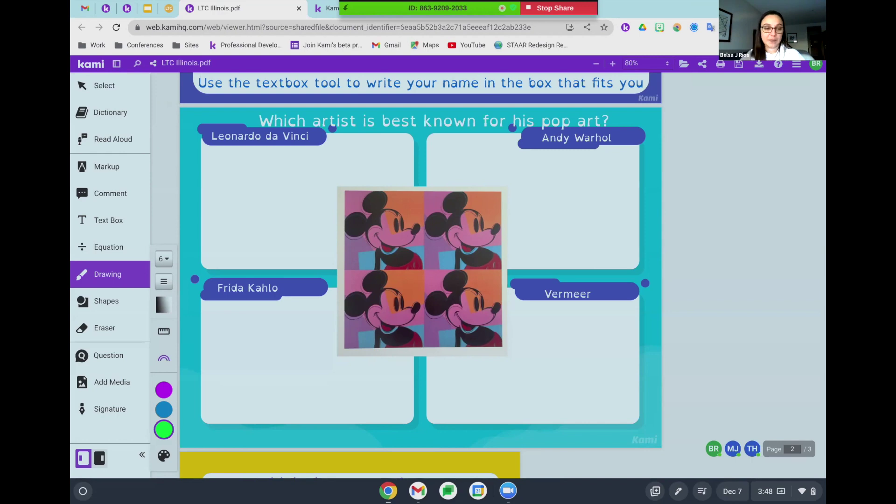
{"action": "mouse_move", "coordinate": [167, 428]}
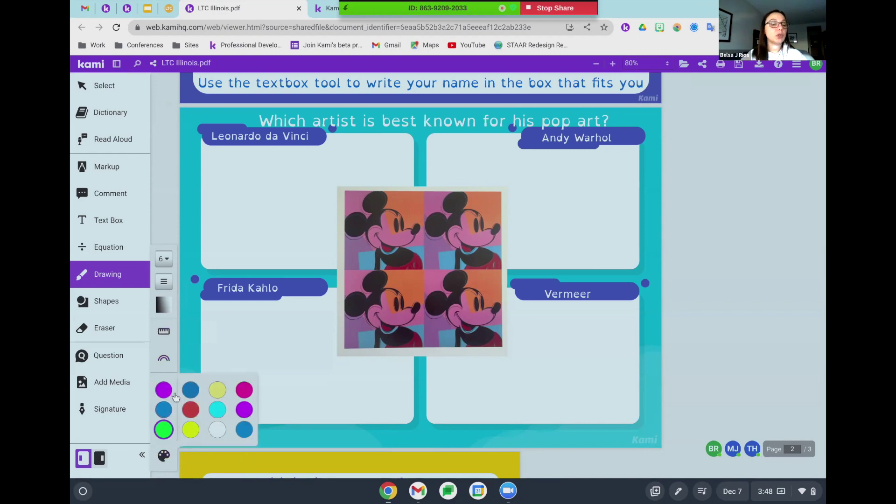
{"action": "left_click", "coordinate": [243, 396]}
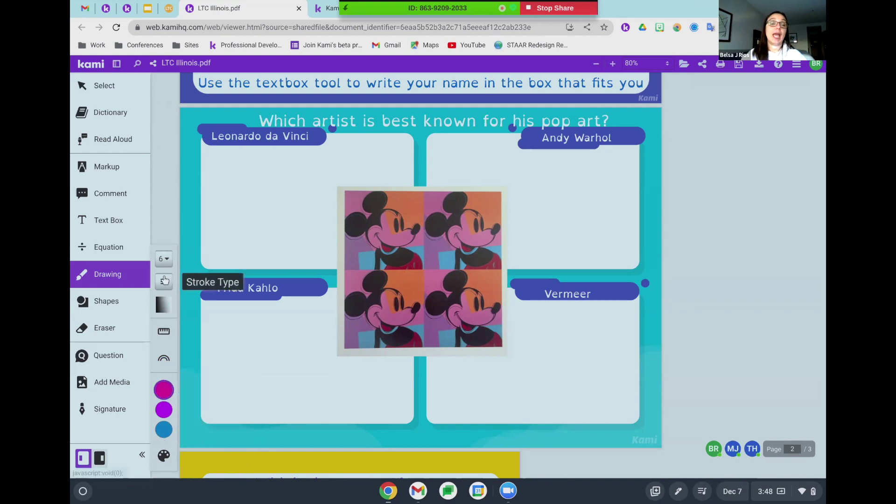
{"action": "mouse_move", "coordinate": [165, 280]}
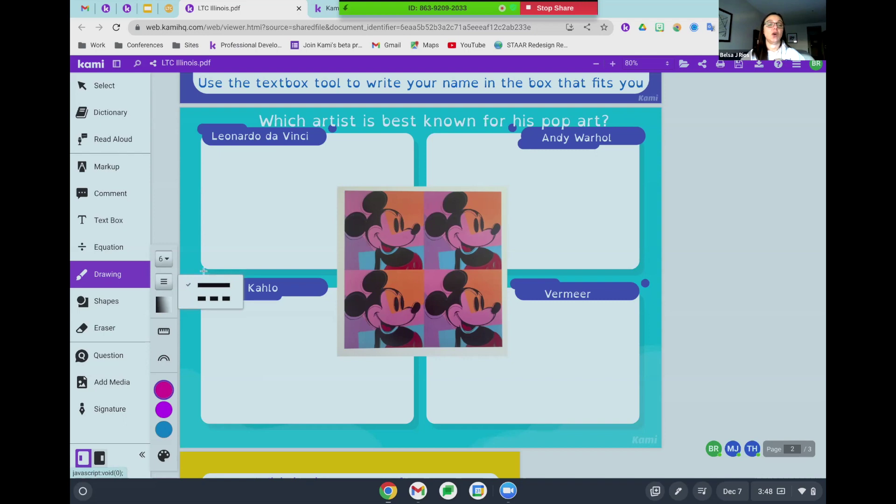
{"action": "left_click", "coordinate": [166, 260]}
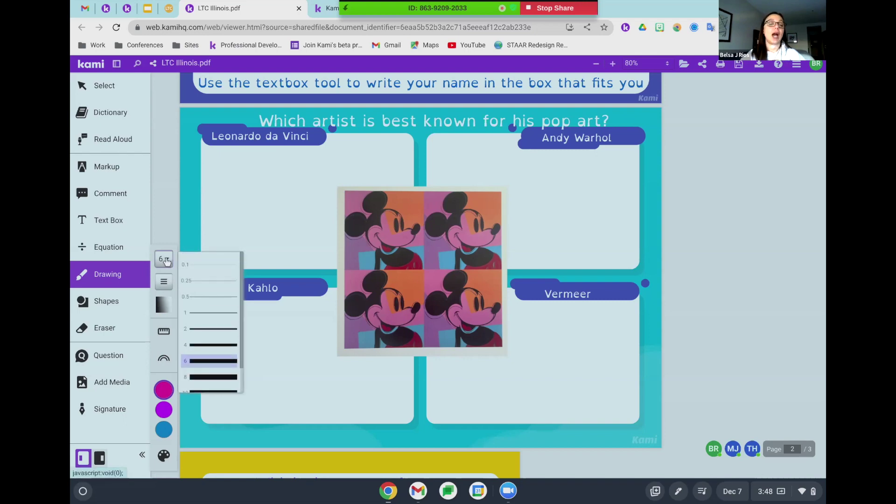
{"action": "left_click", "coordinate": [210, 377]}
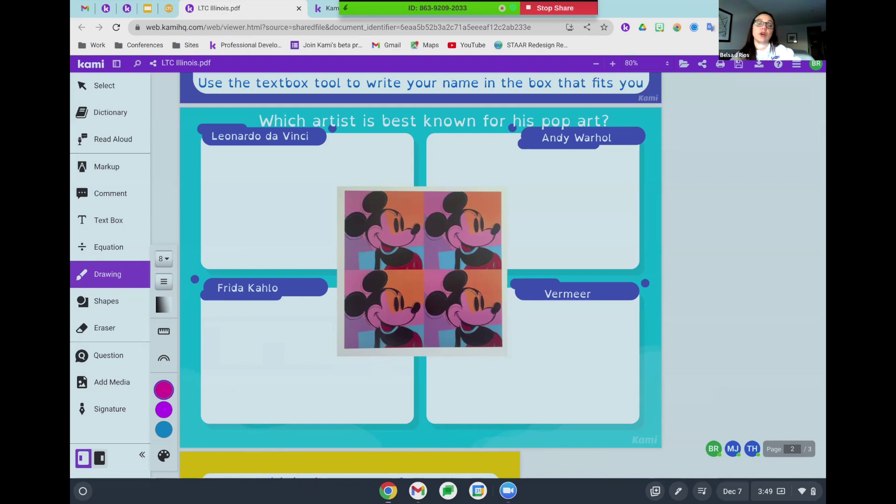
Draw two magenta check marks in the Leonardo da Vinci box and erase both again.
{"action": "mouse_move", "coordinate": [299, 188]}
{"action": "left_mouse_down"}
{"action": "mouse_move", "coordinate": [293, 196]}
{"action": "mouse_move", "coordinate": [238, 158]}
{"action": "left_mouse_up"}
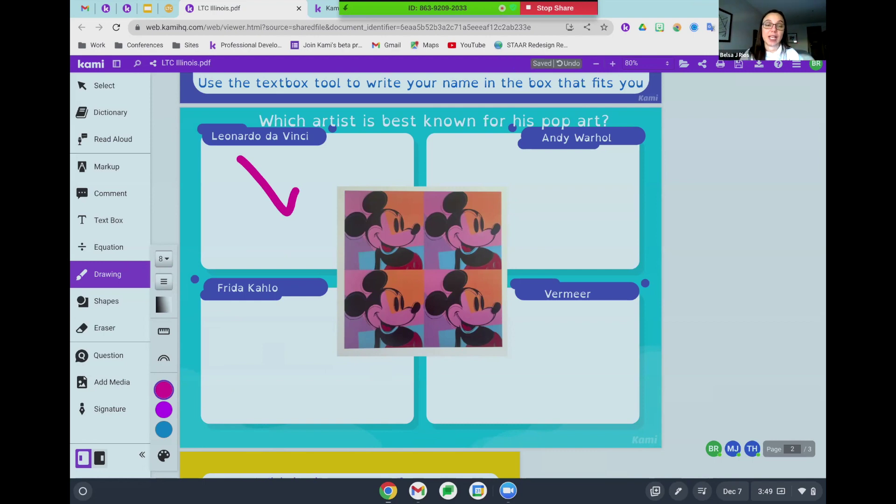
{"action": "left_click_drag", "start_coordinate": [220, 223], "coordinate": [273, 220]}
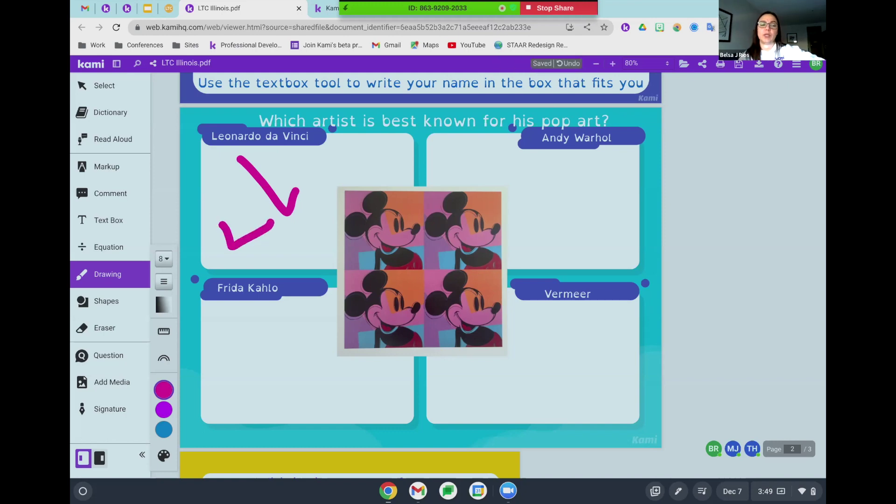
{"action": "left_click", "coordinate": [105, 327]}
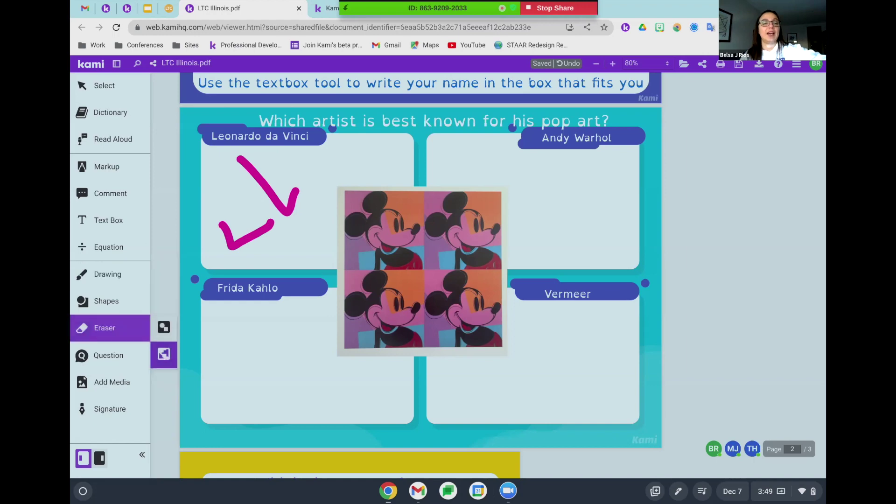
{"action": "left_click", "coordinate": [247, 233]}
{"action": "left_click", "coordinate": [267, 186]}
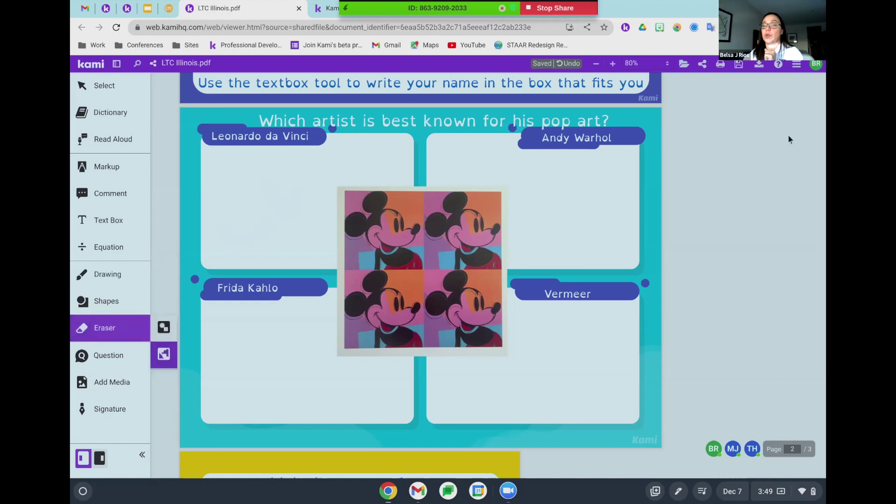
Switch on the Eraser, including Drawings and Shapes and All Annotations, in the feature controls for anyone annotating through the link.
{"action": "left_click", "coordinate": [706, 68]}
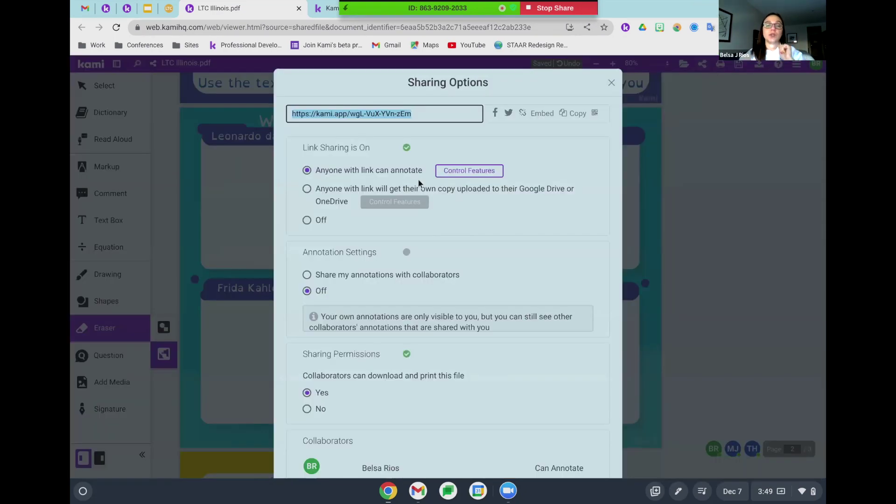
{"action": "left_click", "coordinate": [470, 171]}
{"action": "scroll", "coordinate": [441, 278], "scroll_direction": "down", "scroll_amount": 7}
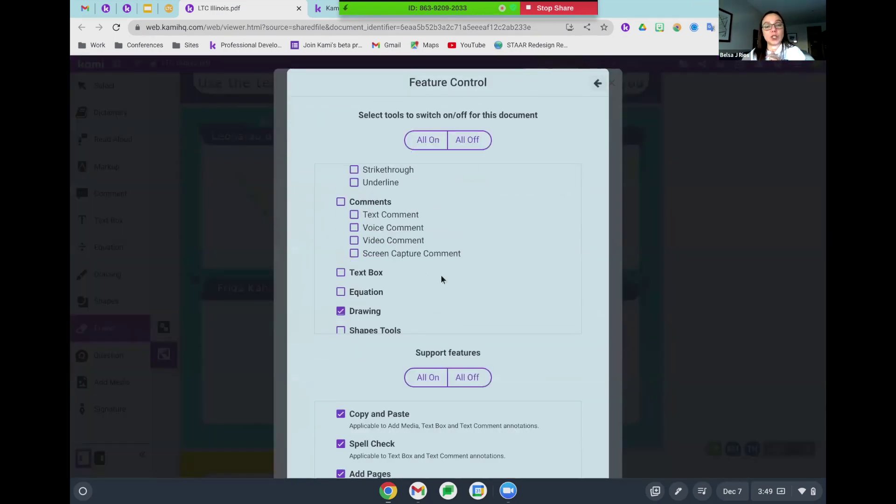
{"action": "scroll", "coordinate": [440, 274], "scroll_direction": "down", "scroll_amount": 1}
{"action": "left_click", "coordinate": [341, 219]}
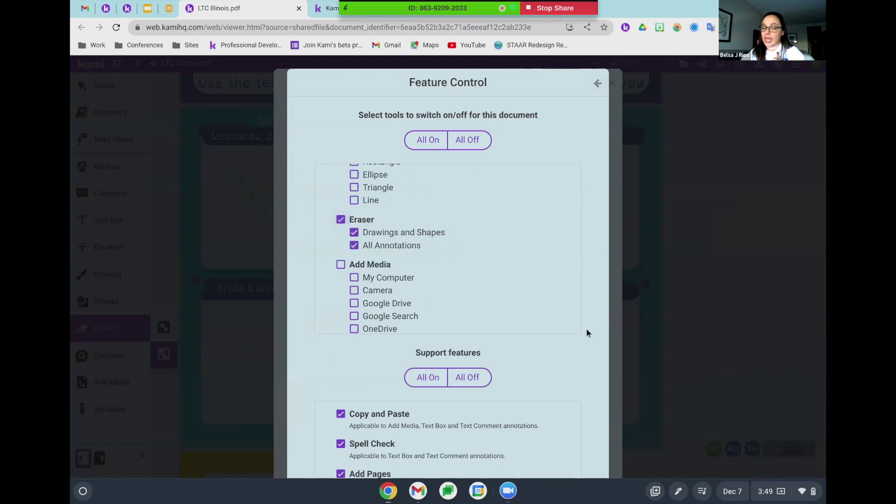
{"action": "scroll", "coordinate": [586, 329], "scroll_direction": "down", "scroll_amount": 3}
{"action": "left_click", "coordinate": [437, 439]}
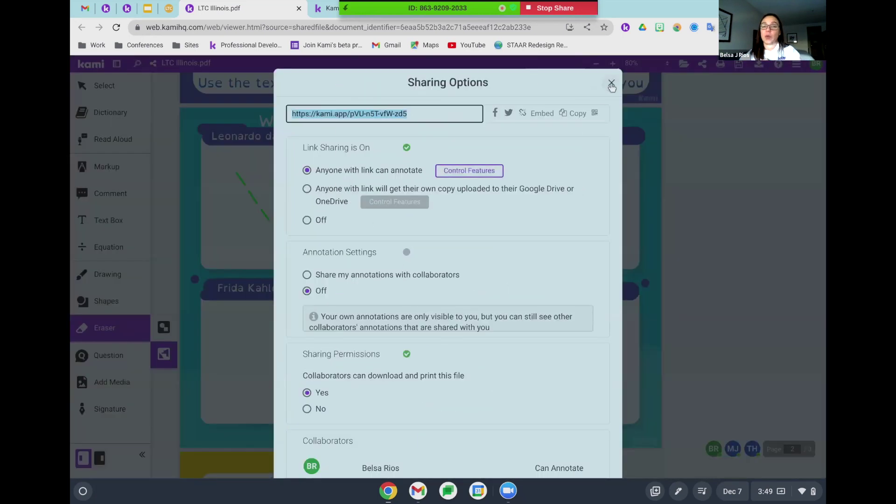
{"action": "left_click", "coordinate": [609, 83]}
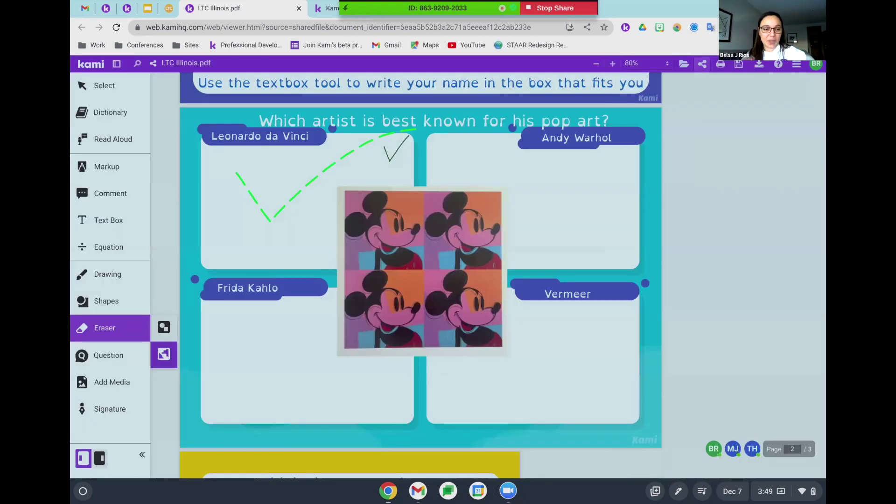
Draw a magenta check mark with the Drawing tool in the Andy Warhol box.
{"action": "left_click", "coordinate": [106, 301]}
{"action": "left_click", "coordinate": [107, 274]}
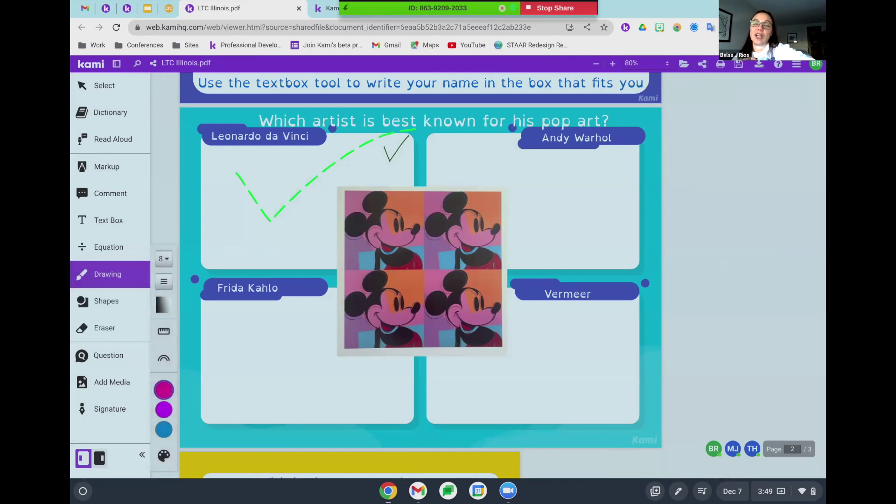
{"action": "left_click_drag", "start_coordinate": [536, 167], "coordinate": [588, 204]}
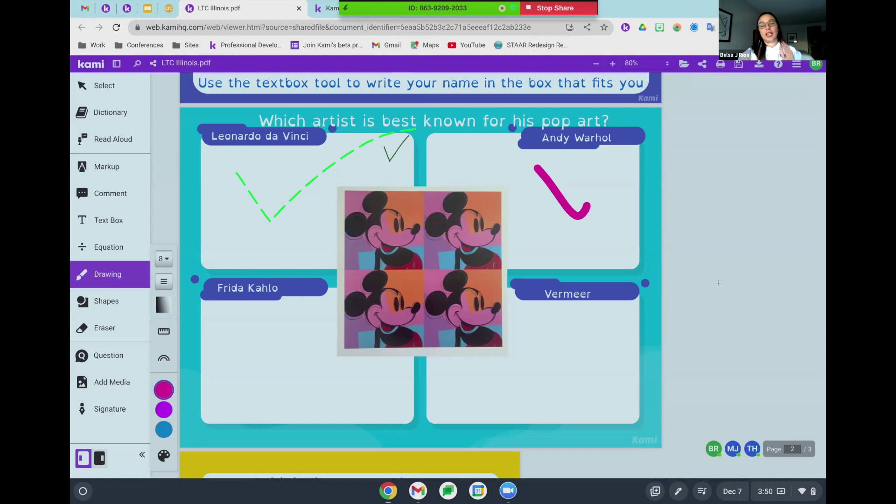
Switch off every annotation tool in the document's feature controls for the dogs or cats page.
{"action": "scroll", "coordinate": [719, 283], "scroll_direction": "down", "scroll_amount": 10}
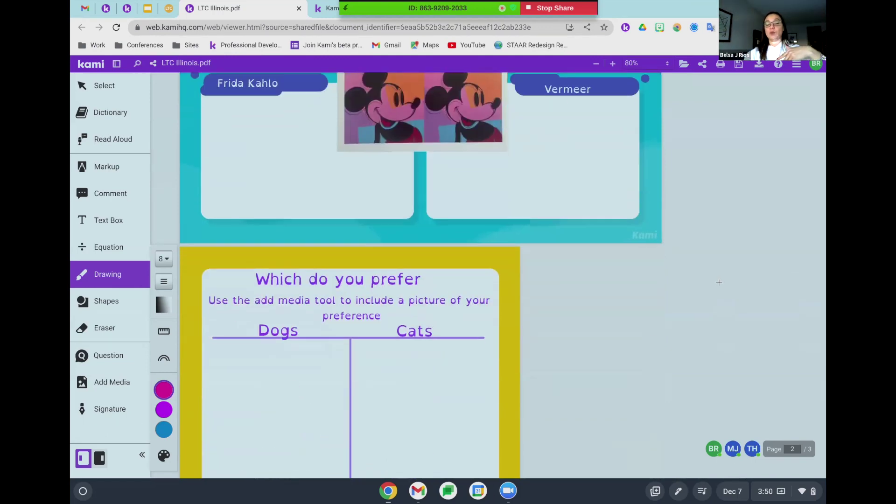
{"action": "scroll", "coordinate": [719, 282], "scroll_direction": "down", "scroll_amount": 1}
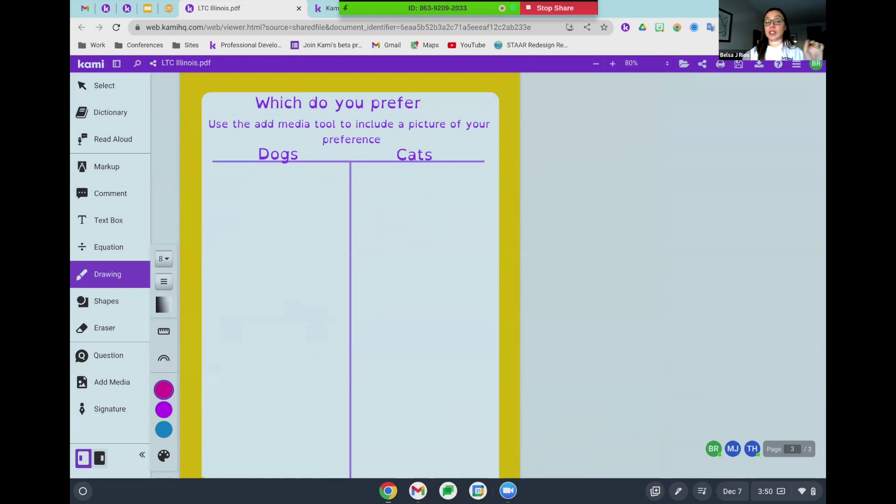
{"action": "left_click", "coordinate": [702, 66]}
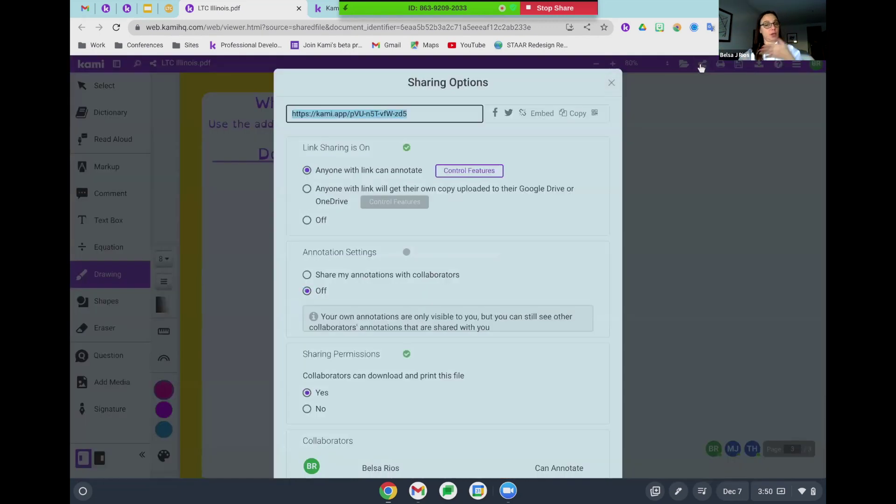
{"action": "left_click", "coordinate": [485, 171]}
{"action": "left_click", "coordinate": [466, 140]}
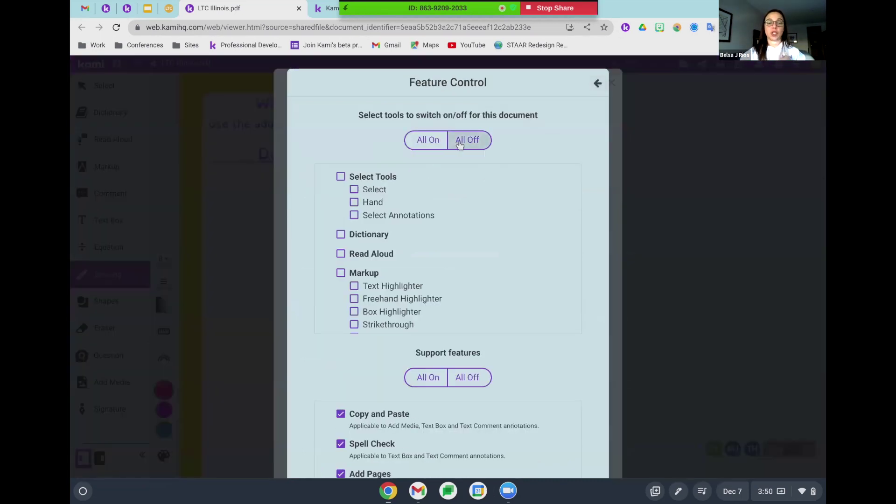
Allow only Google Search under Add Media and save the feature controls for anyone annotating through the link.
{"action": "scroll", "coordinate": [472, 238], "scroll_direction": "down", "scroll_amount": 2}
{"action": "scroll", "coordinate": [471, 238], "scroll_direction": "down", "scroll_amount": 7}
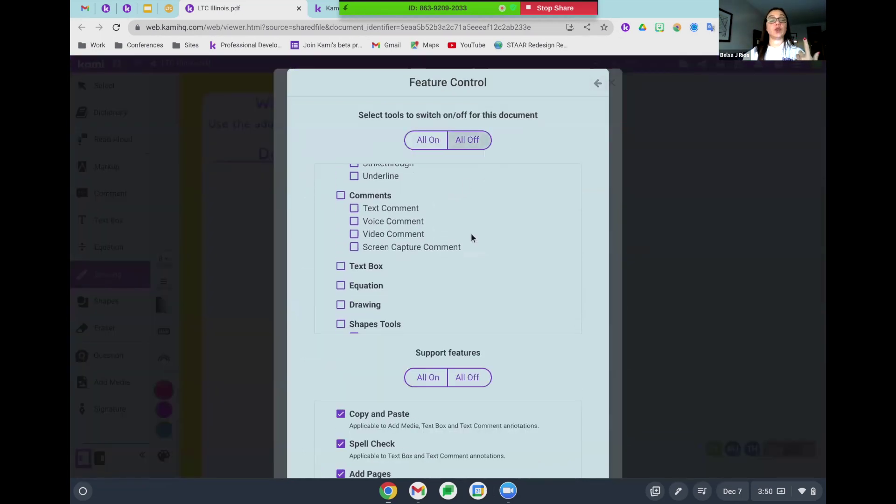
{"action": "scroll", "coordinate": [472, 238], "scroll_direction": "down", "scroll_amount": 2}
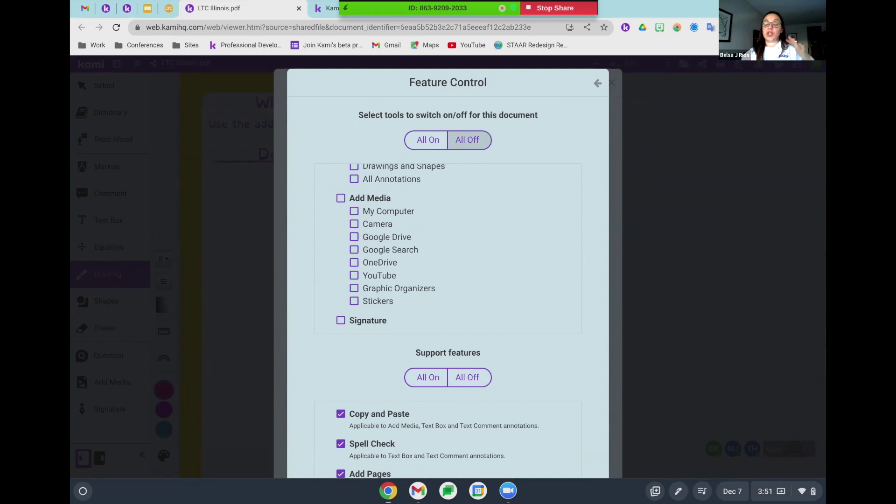
{"action": "left_click", "coordinate": [354, 250]}
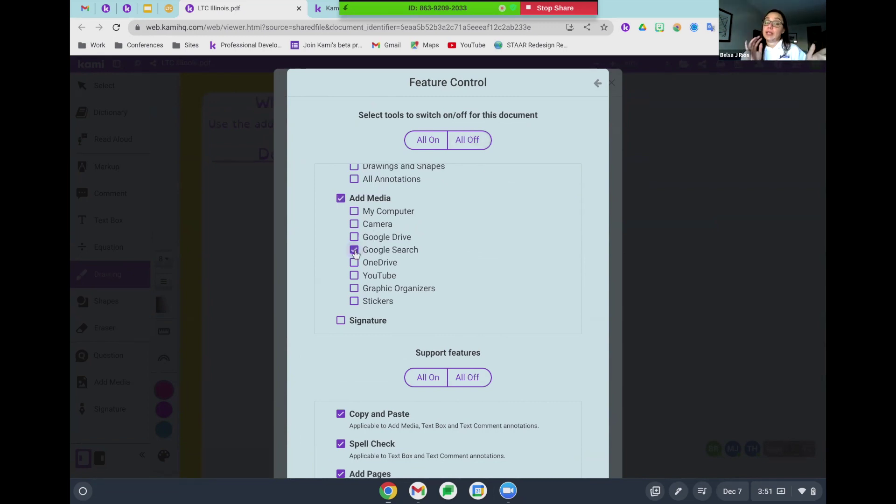
{"action": "scroll", "coordinate": [499, 247], "scroll_direction": "down", "scroll_amount": 3}
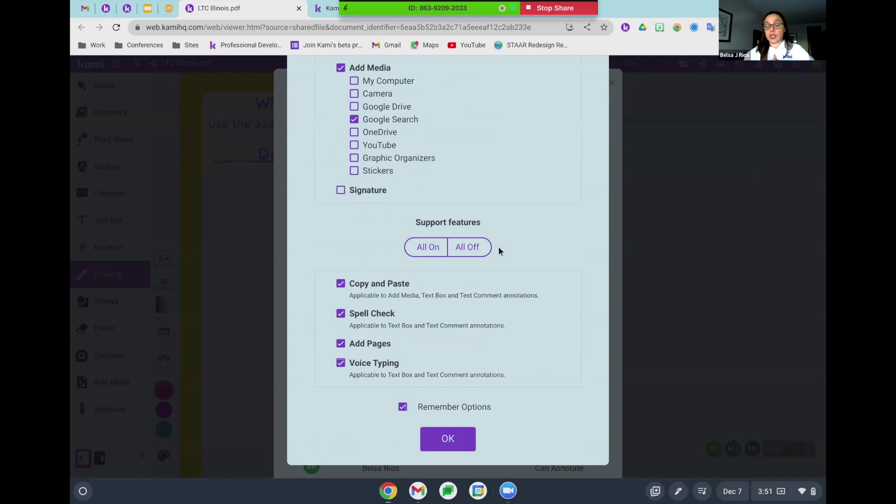
{"action": "left_click", "coordinate": [436, 437]}
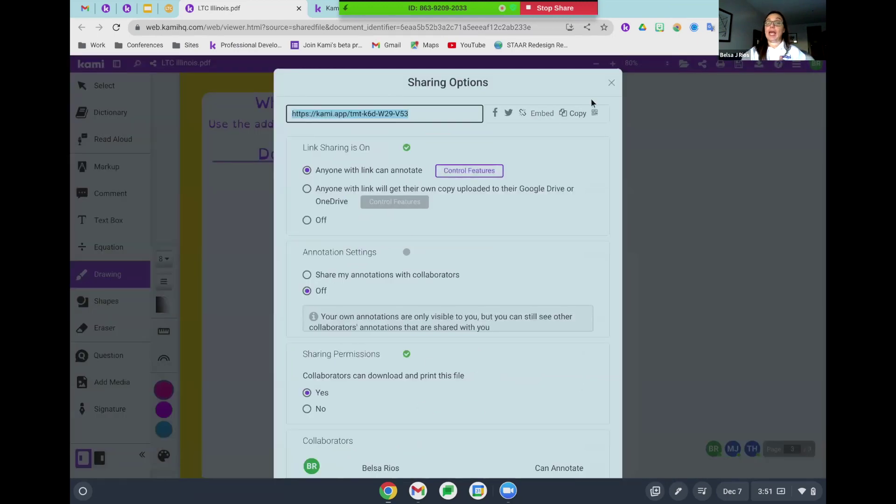
{"action": "left_click", "coordinate": [610, 84]}
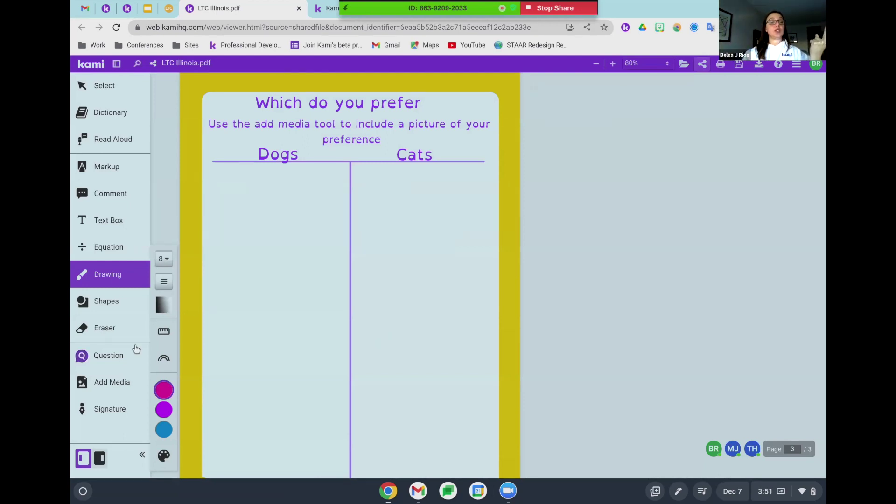
Start adding media from Google image search and look through the pictures for "Dog".
{"action": "left_click", "coordinate": [124, 382]}
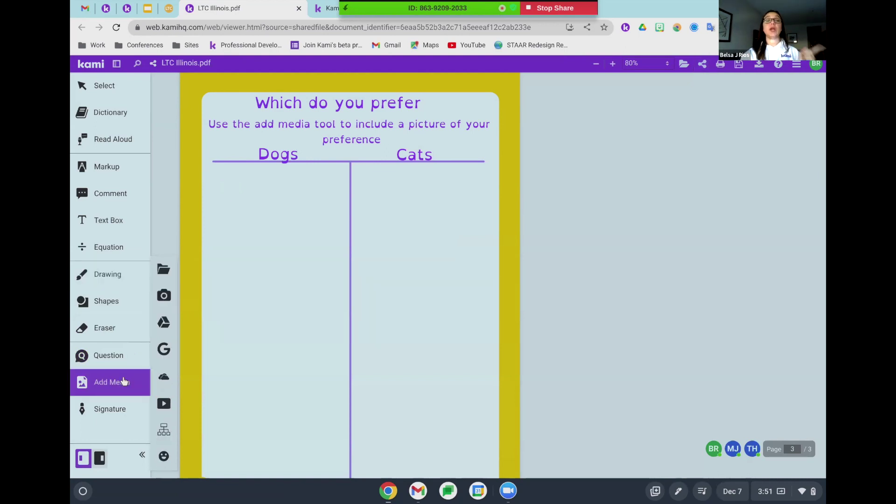
{"action": "left_click", "coordinate": [163, 350]}
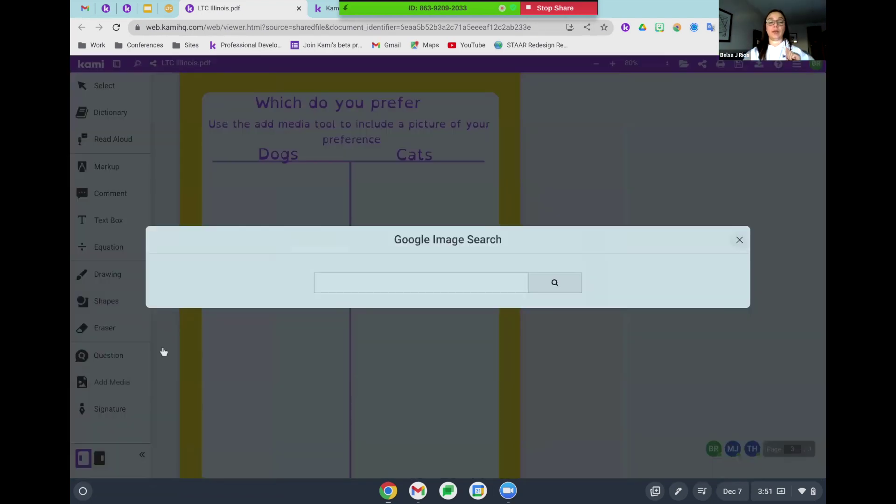
{"action": "left_click", "coordinate": [394, 288]}
{"action": "type", "text": "Dog"}
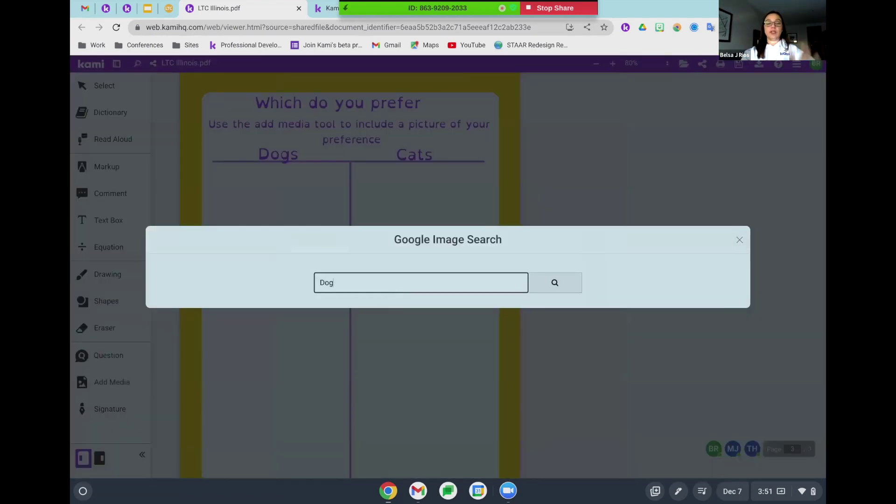
{"action": "left_click", "coordinate": [554, 285]}
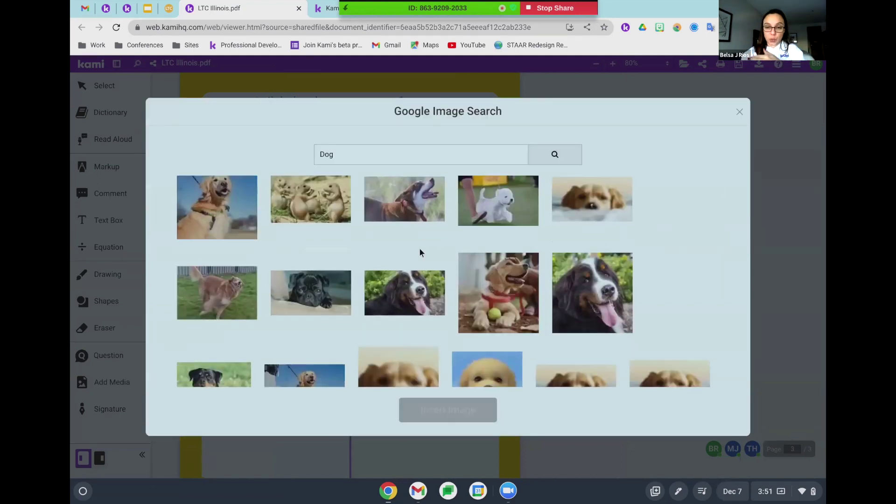
{"action": "scroll", "coordinate": [419, 248], "scroll_direction": "down", "scroll_amount": 3}
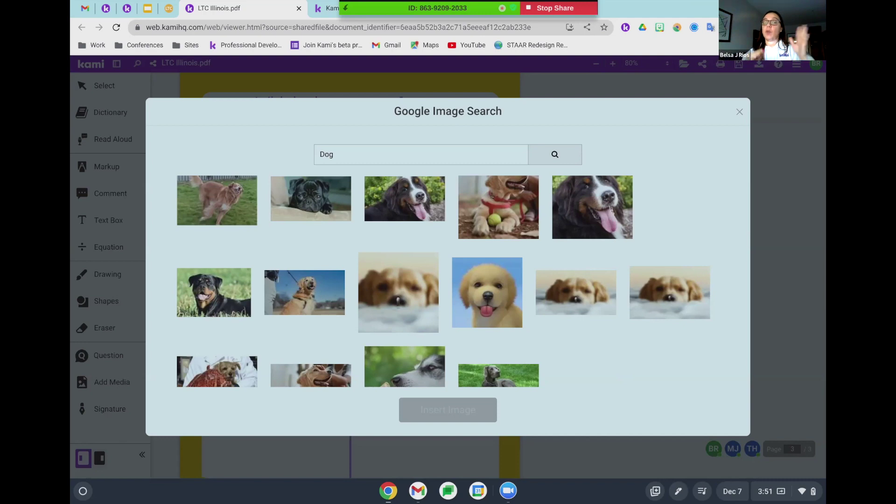
{"action": "scroll", "coordinate": [444, 281], "scroll_direction": "down", "scroll_amount": 3}
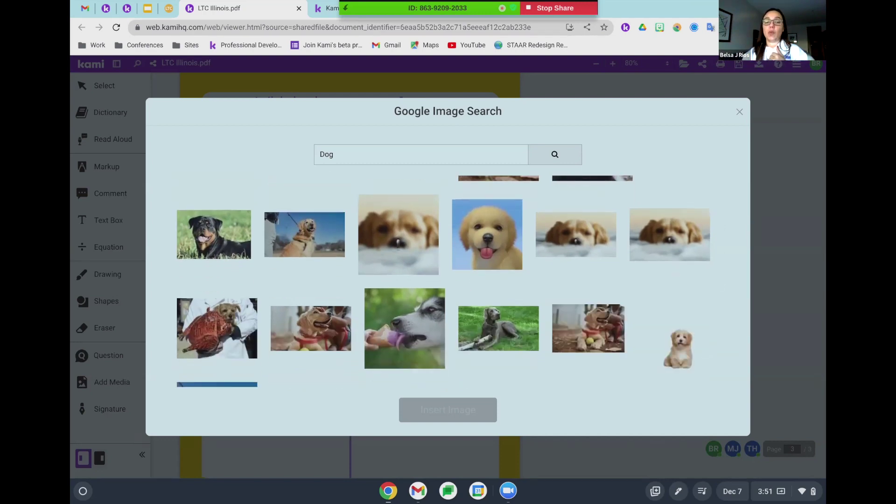
{"action": "scroll", "coordinate": [444, 282], "scroll_direction": "down", "scroll_amount": 5}
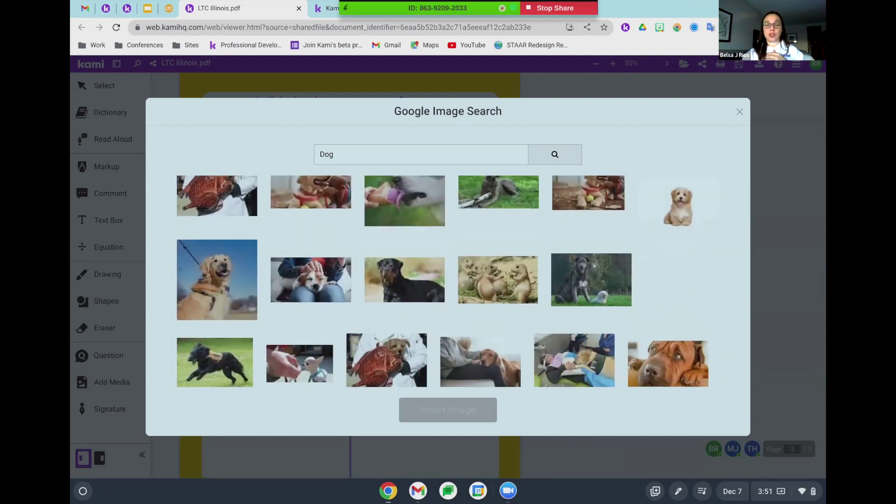
{"action": "scroll", "coordinate": [413, 185], "scroll_direction": "down", "scroll_amount": 1}
Replace the image search term with "German Sheperd" and run the search.
{"action": "double_click", "coordinate": [400, 164]}
{"action": "type", "text": "German Shepar"}
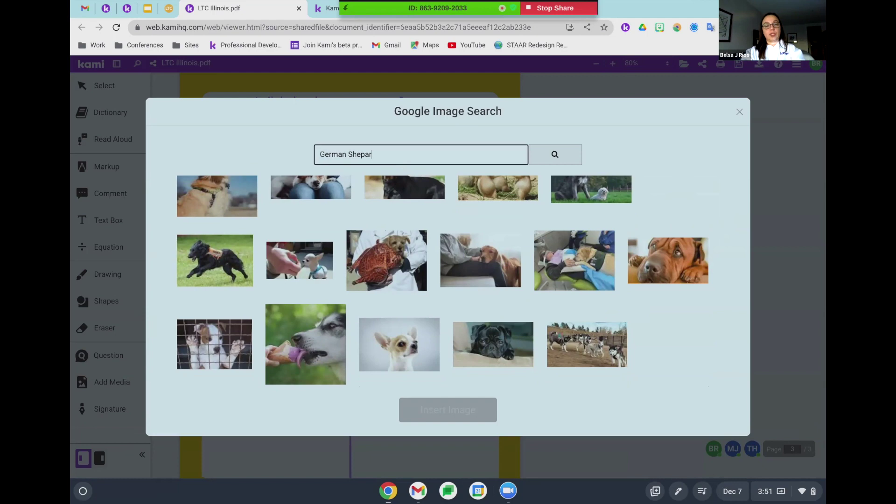
{"action": "type", "text": "erd"}
{"action": "key", "text": "Return"}
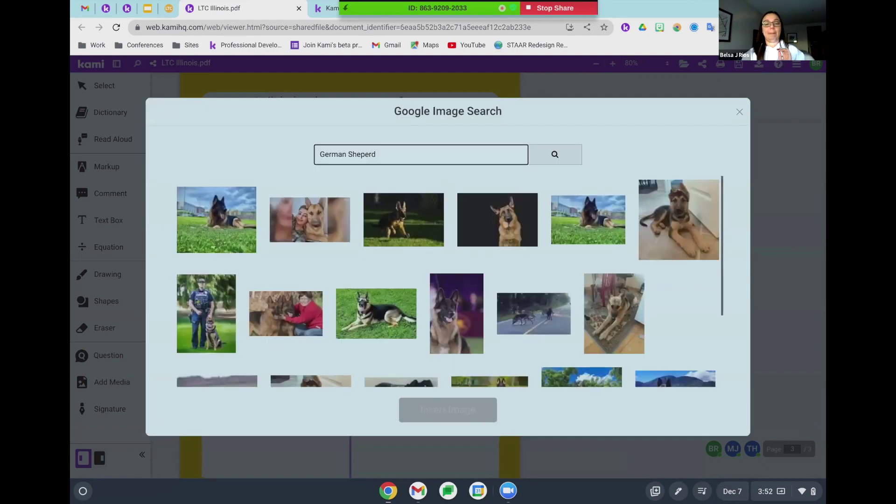
Insert the German Shepherd picture with the black background below the puppy in the Dogs column and shrink it to fit the column.
{"action": "left_click", "coordinate": [517, 226]}
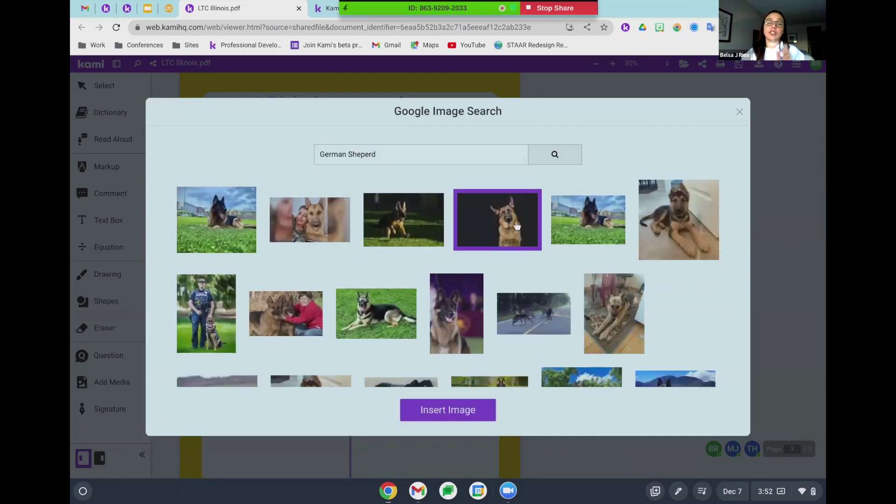
{"action": "left_click", "coordinate": [441, 415]}
{"action": "left_click", "coordinate": [205, 350]}
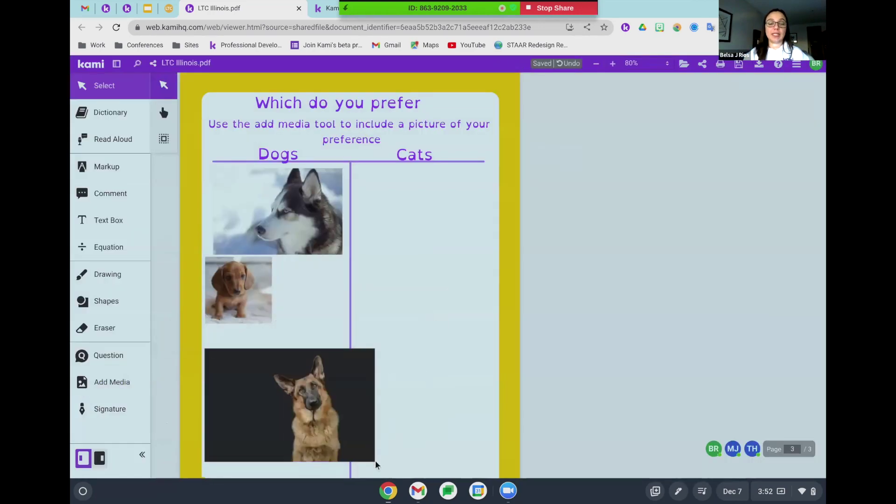
{"action": "left_click_drag", "start_coordinate": [371, 458], "coordinate": [328, 444]}
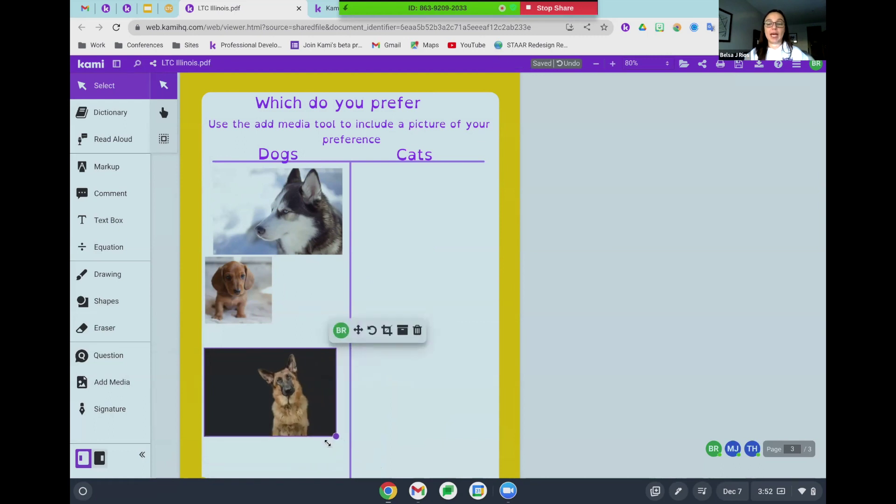
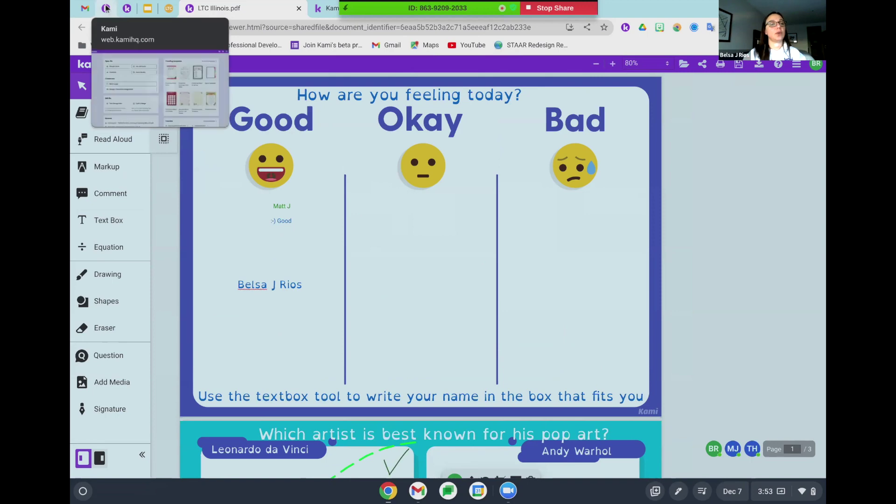
Switch to the Kami home page with its file opening options and trending templates.
{"action": "left_click", "coordinate": [106, 8]}
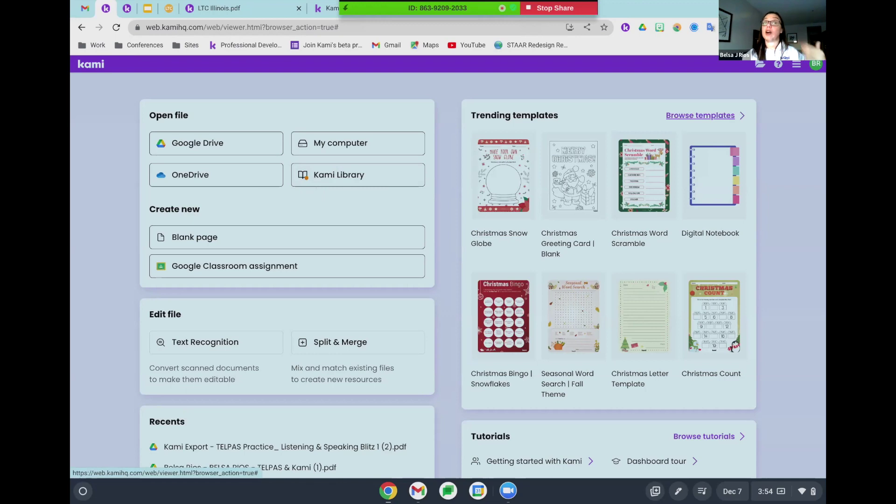
Open the full collection of Kami Library templates and search it for "ABC".
{"action": "left_click", "coordinate": [677, 118]}
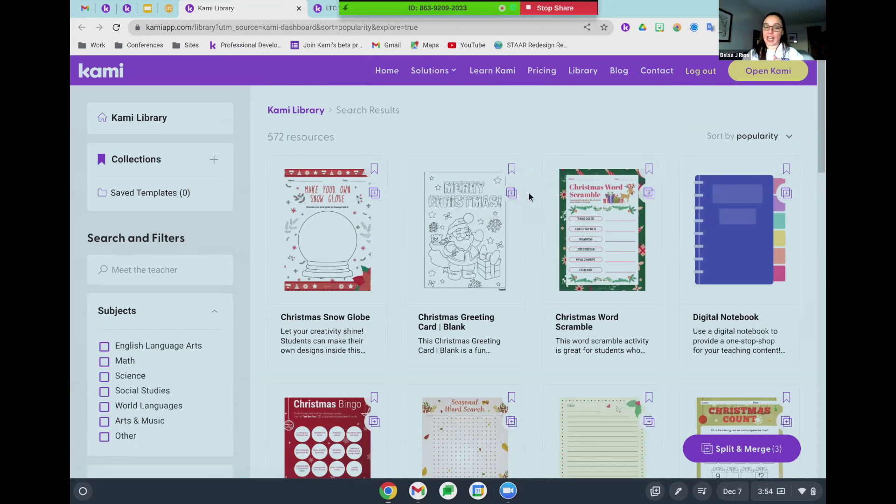
{"action": "scroll", "coordinate": [530, 196], "scroll_direction": "down", "scroll_amount": 1}
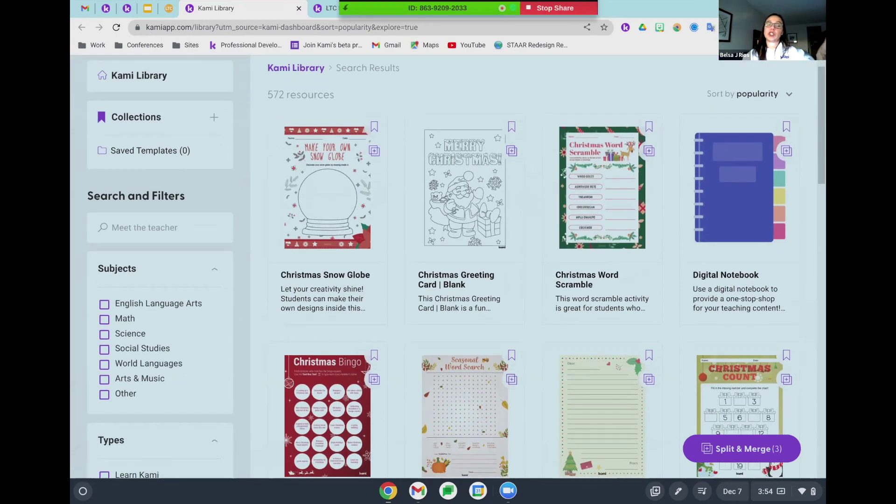
{"action": "left_click", "coordinate": [155, 225]}
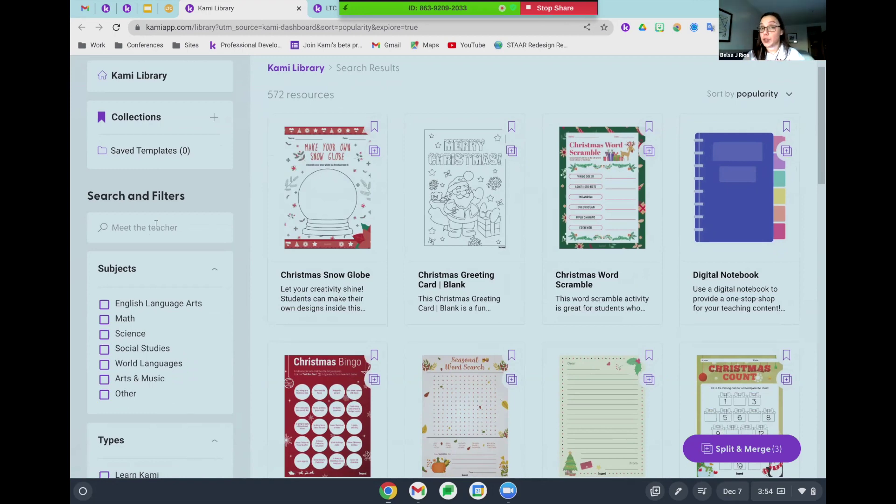
{"action": "type", "text": "ABC"}
{"action": "key", "text": "Return"}
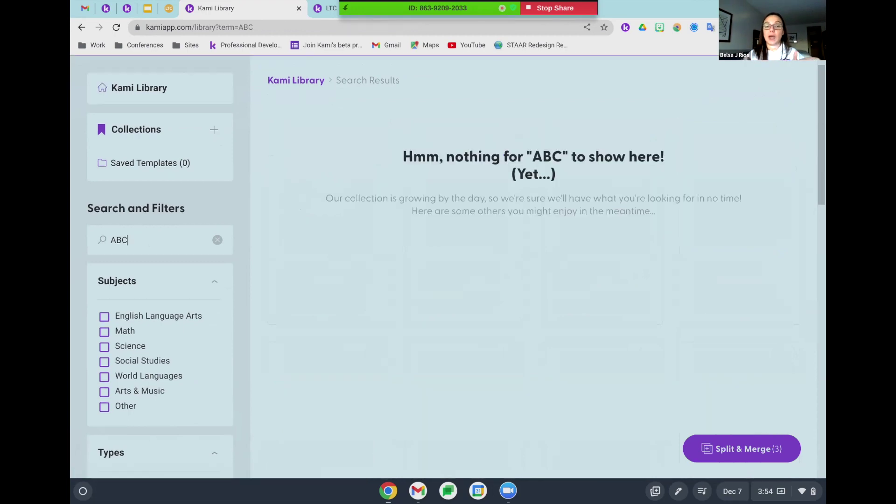
Replace the template search term with "Alphabet", correcting its spelling, and run the search.
{"action": "key", "text": "BackSpace"}
{"action": "key", "text": "BackSpace"}
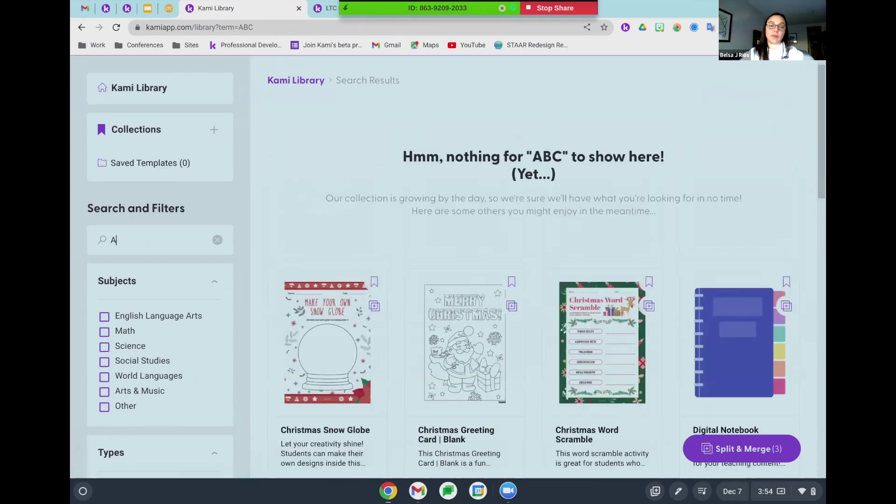
{"action": "type", "text": "lapha"}
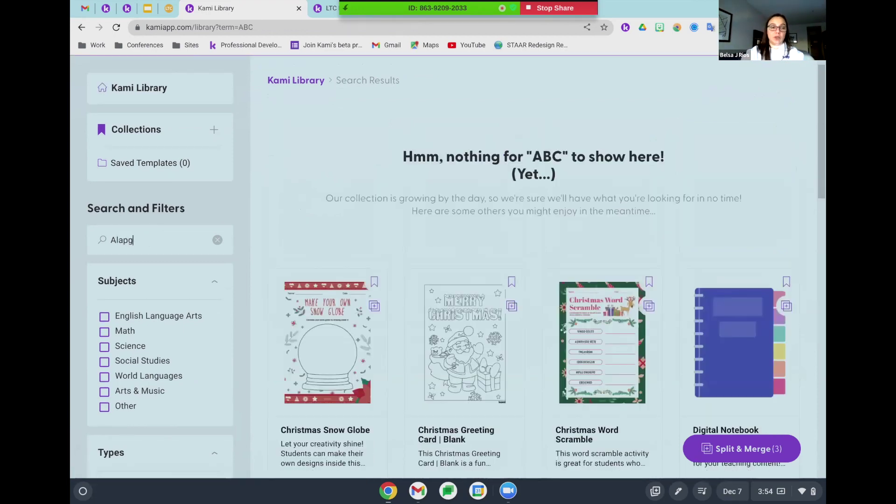
{"action": "type", "text": "bet"}
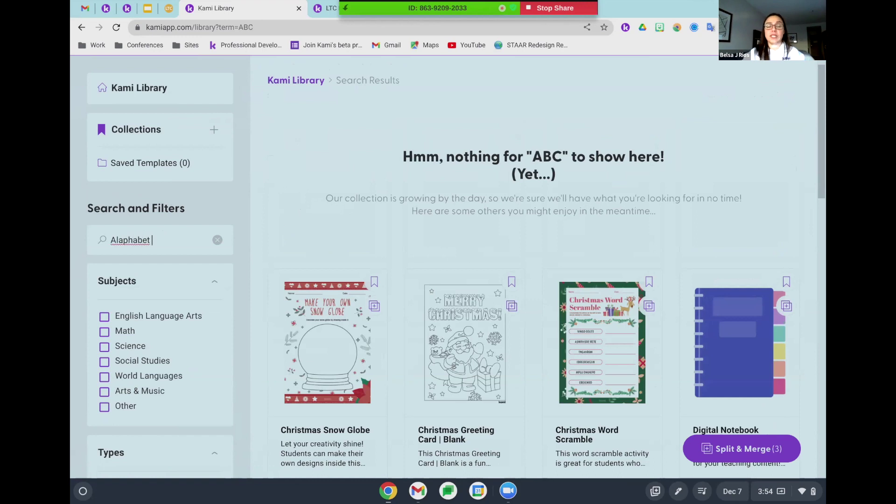
{"action": "key", "text": "Return"}
{"action": "right_click", "coordinate": [123, 240]}
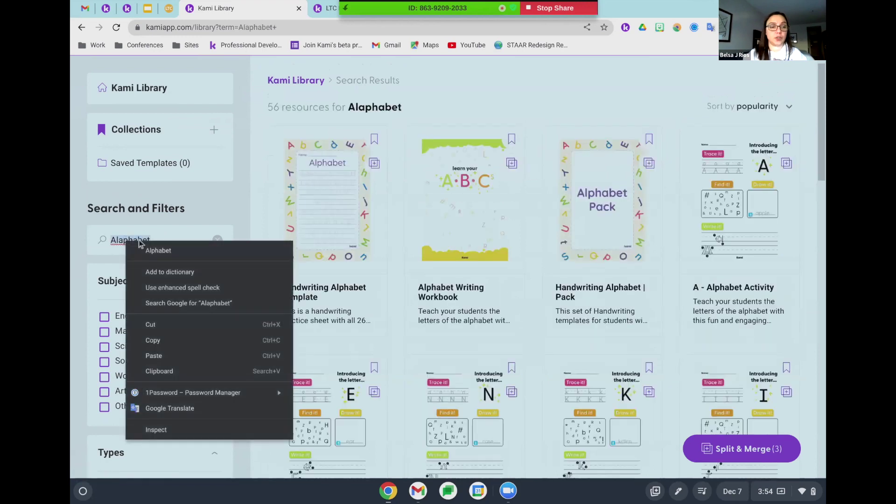
{"action": "left_click", "coordinate": [146, 250]}
{"action": "key", "text": "Return"}
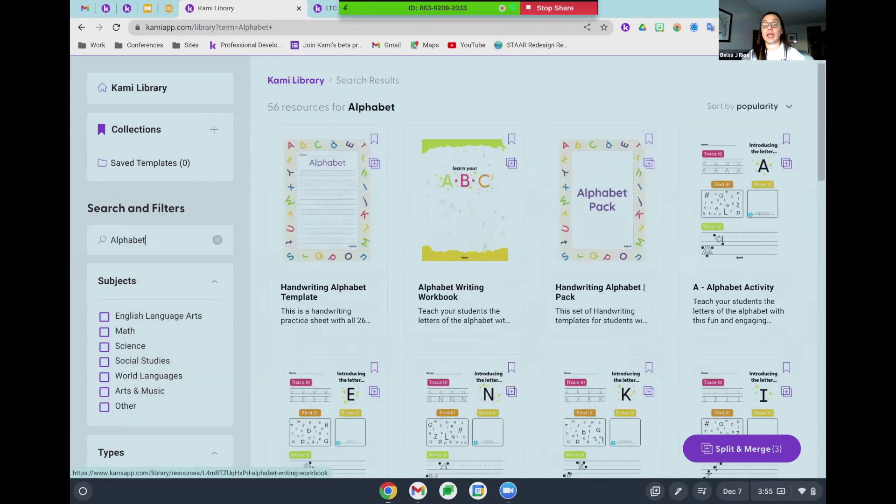
Preview the K - Alphabet Activity template from the search results and close the preview.
{"action": "scroll", "coordinate": [424, 194], "scroll_direction": "down", "scroll_amount": 3}
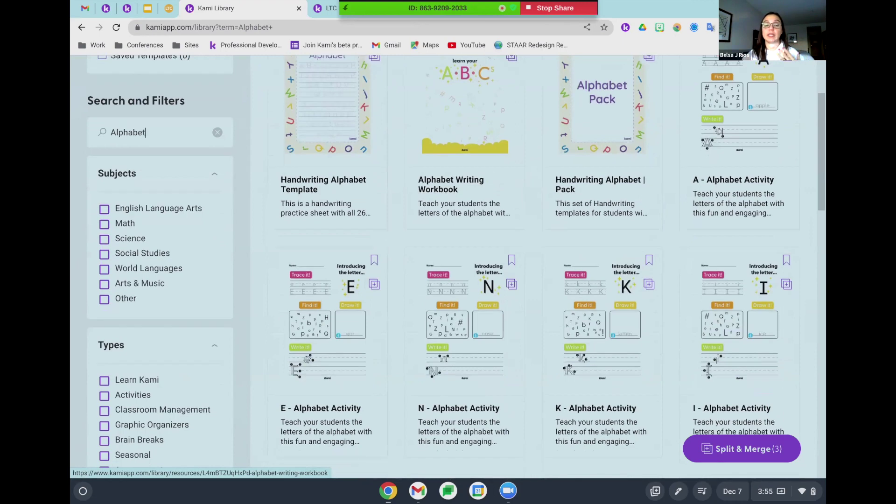
{"action": "left_click", "coordinate": [562, 304]}
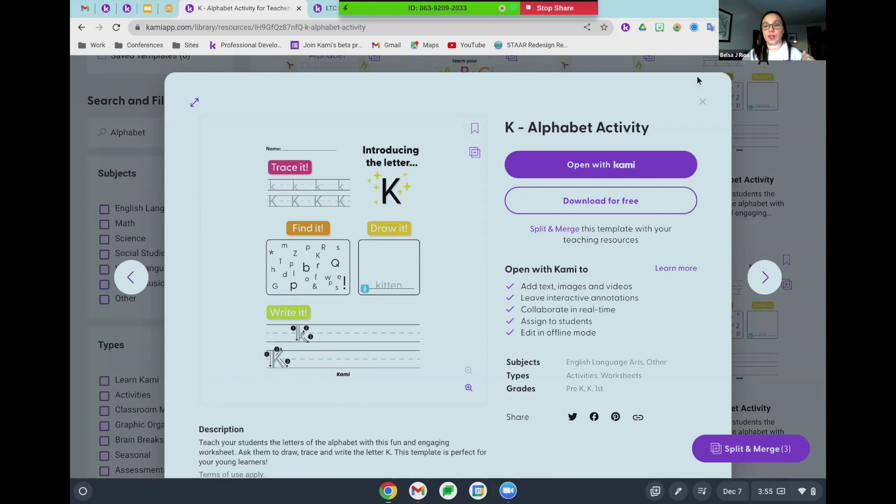
{"action": "left_click", "coordinate": [703, 104]}
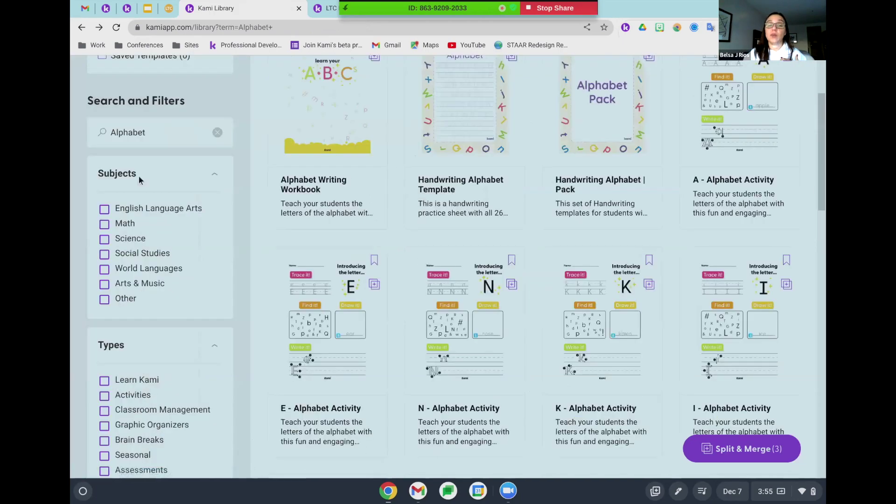
Search the library for "Main Idea" and preview the Main Idea & Supporting Details | Purple template, closing it after viewing.
{"action": "left_click", "coordinate": [214, 134]}
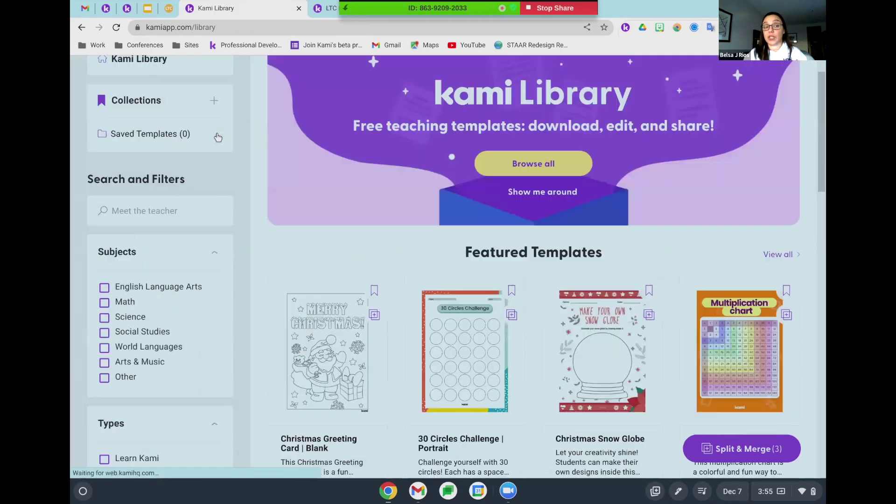
{"action": "type", "text": "M"}
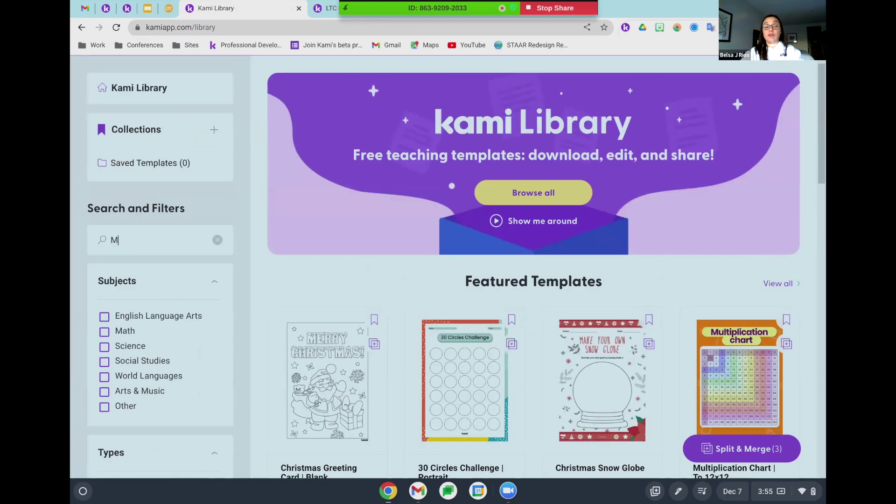
{"action": "type", "text": "ain Idea"}
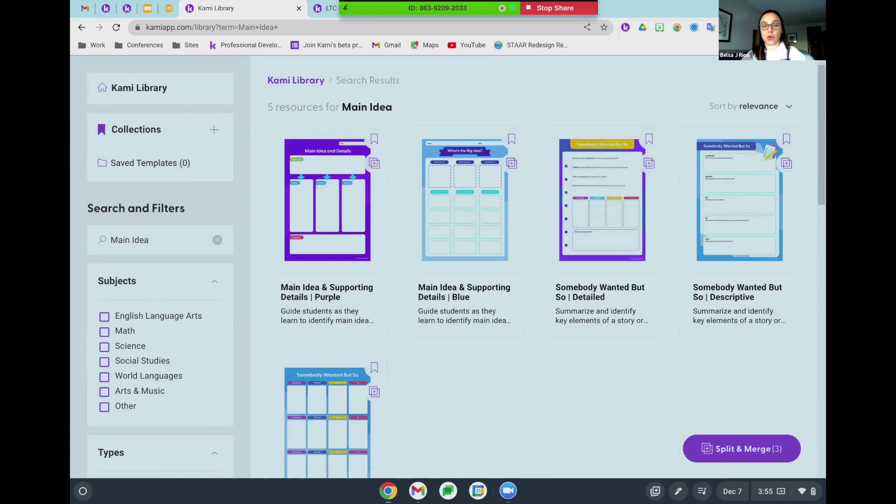
{"action": "left_click", "coordinate": [315, 240]}
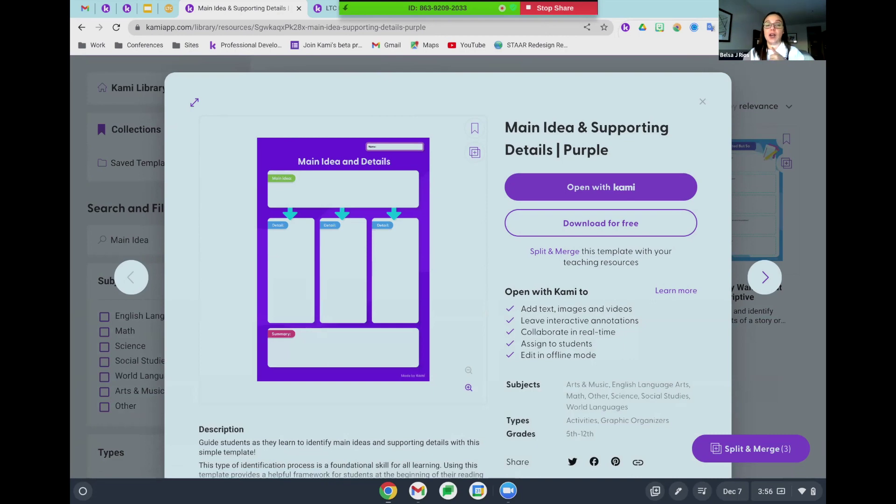
{"action": "left_click", "coordinate": [702, 101]}
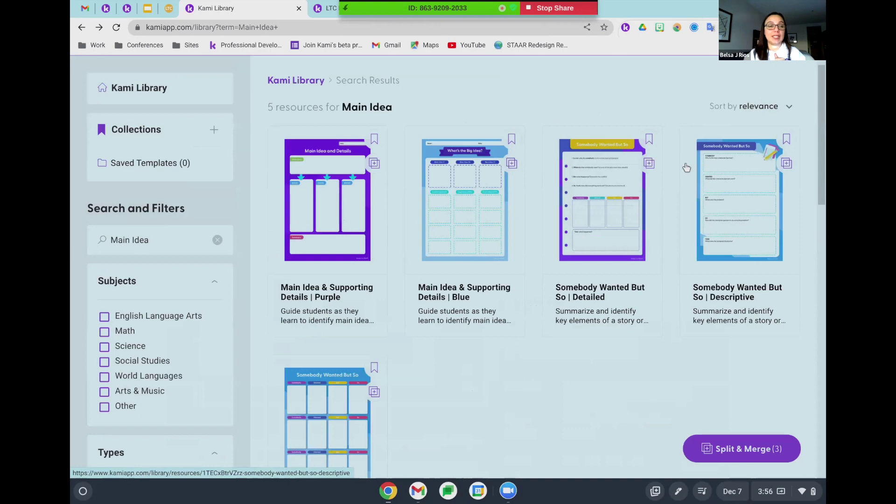
Clear the search, look for "comic st" templates and browse the comic strip designs.
{"action": "left_click", "coordinate": [218, 240]}
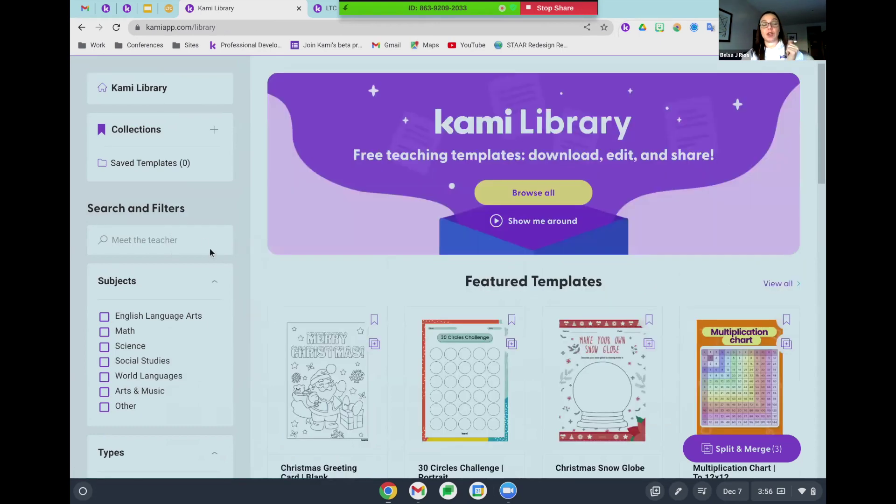
{"action": "type", "text": "co"}
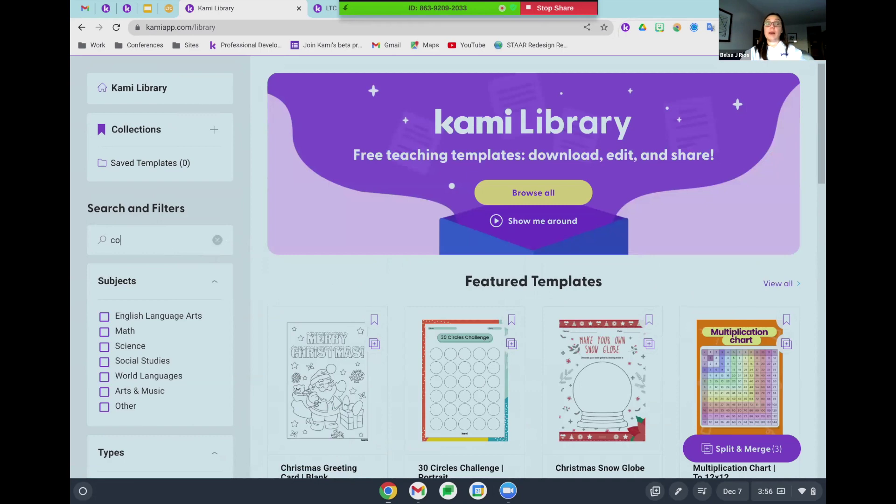
{"action": "type", "text": "mic st"}
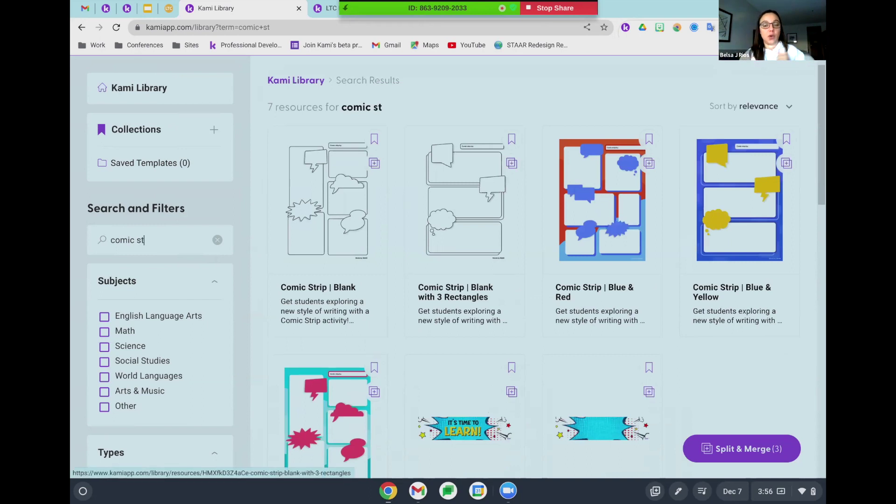
{"action": "scroll", "coordinate": [464, 210], "scroll_direction": "down", "scroll_amount": 1}
{"action": "scroll", "coordinate": [448, 266], "scroll_direction": "down", "scroll_amount": 1}
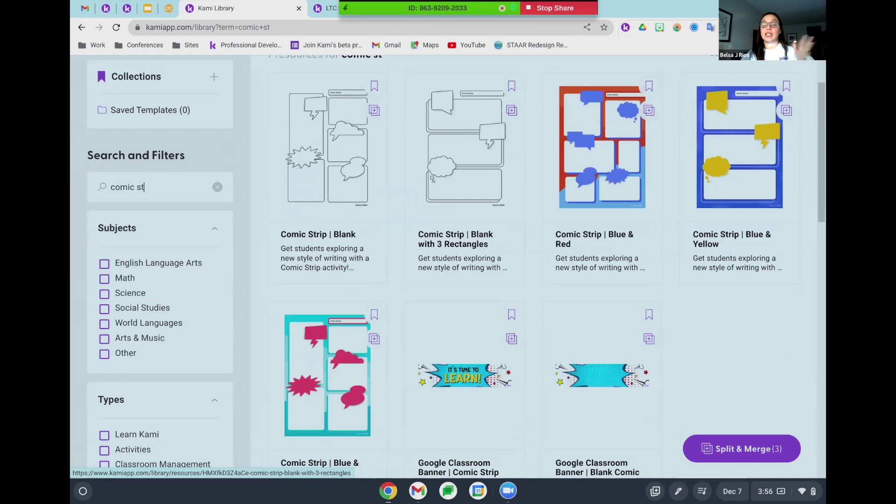
Clear the comic strip search and search the template library for "graphic".
{"action": "left_click", "coordinate": [217, 188]}
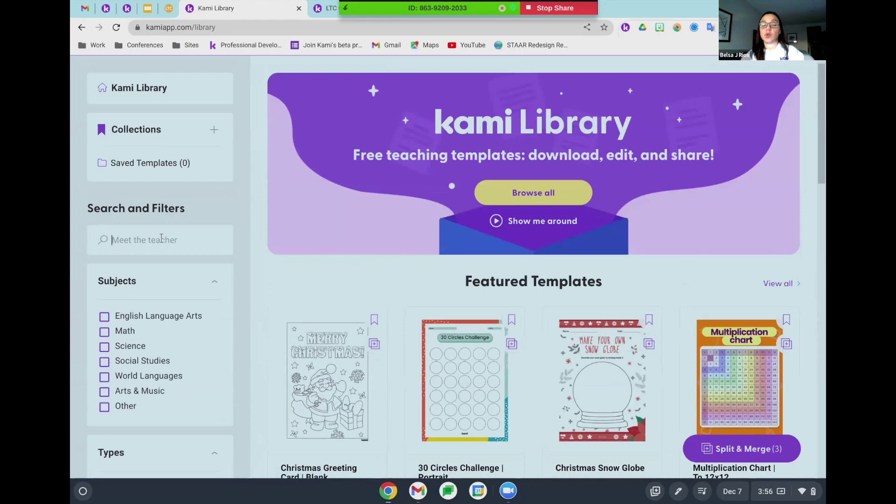
{"action": "left_click", "coordinate": [161, 238]}
{"action": "type", "text": "gr"}
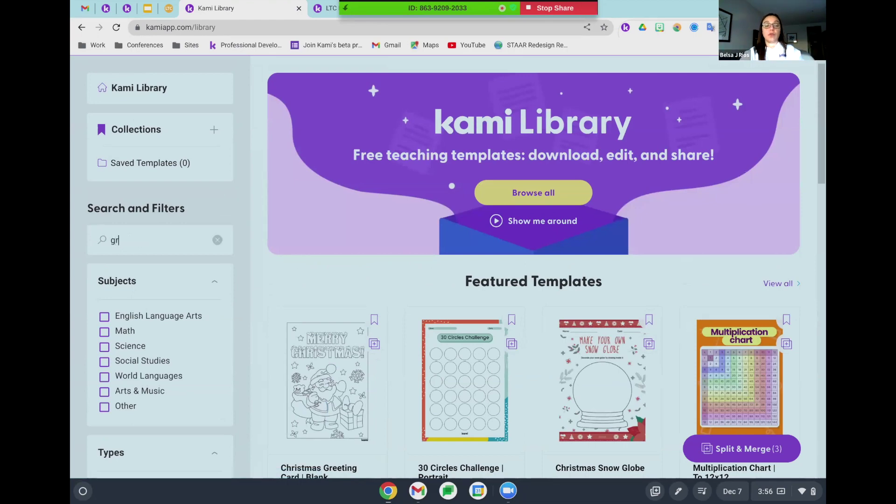
{"action": "type", "text": "aphic"}
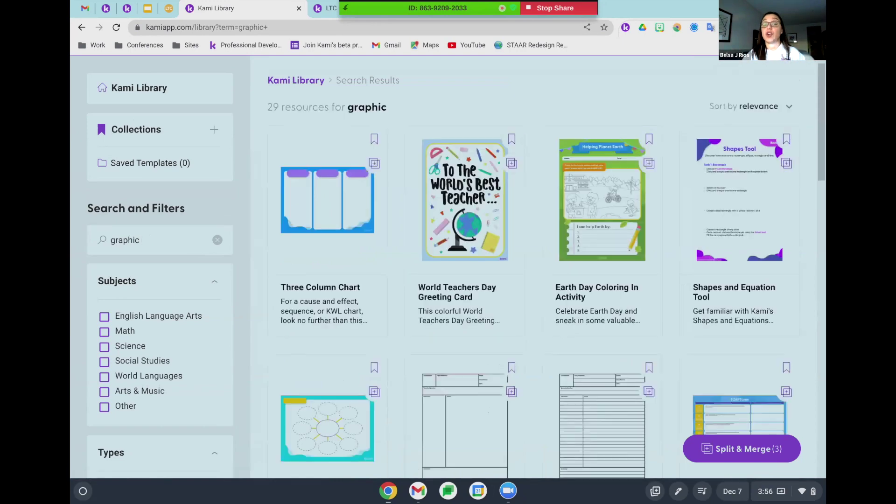
Browse the graphic organizer results and preview the Cause & Effect | Bowling Theme template, closing it after viewing.
{"action": "scroll", "coordinate": [342, 222], "scroll_direction": "down", "scroll_amount": 1}
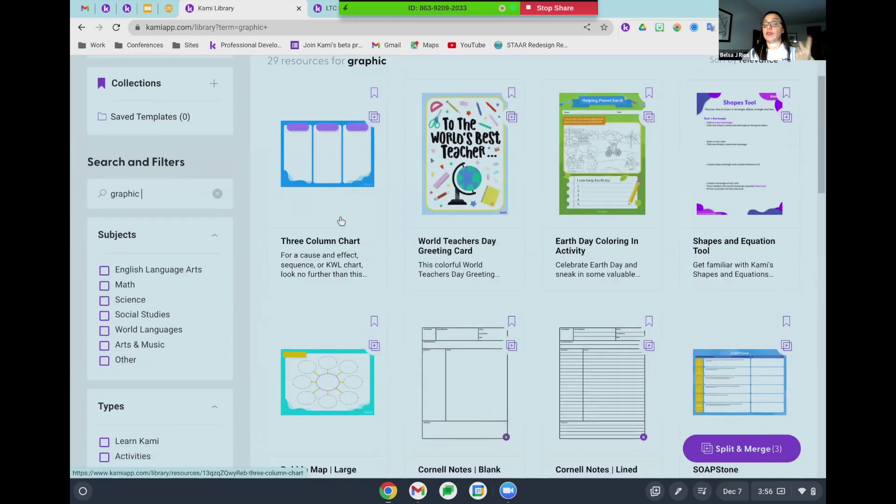
{"action": "scroll", "coordinate": [341, 221], "scroll_direction": "down", "scroll_amount": 3}
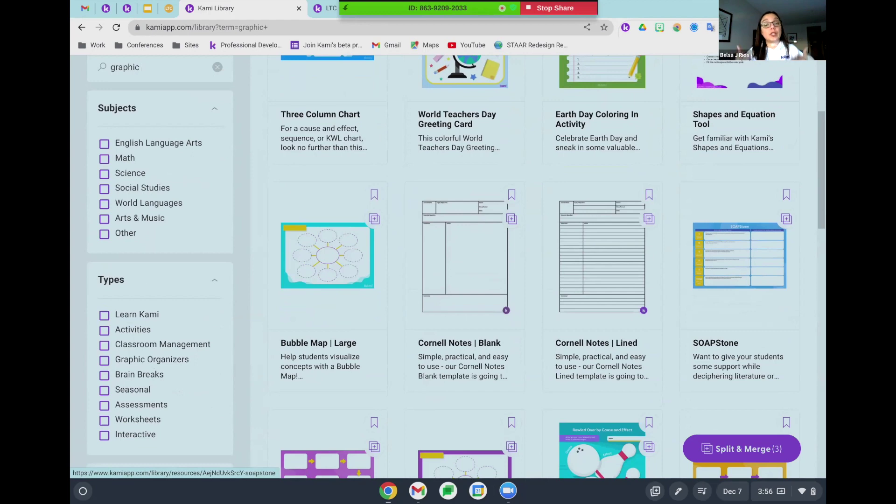
{"action": "scroll", "coordinate": [726, 304], "scroll_direction": "down", "scroll_amount": 4}
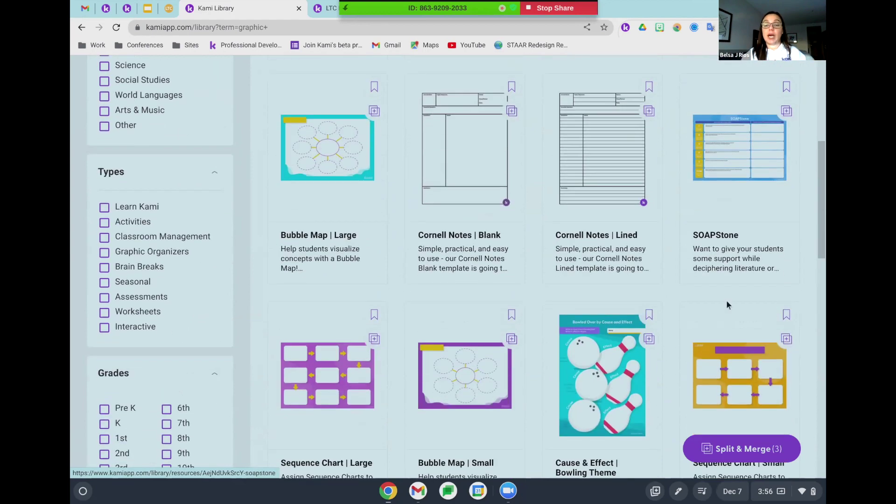
{"action": "scroll", "coordinate": [604, 313], "scroll_direction": "down", "scroll_amount": 1}
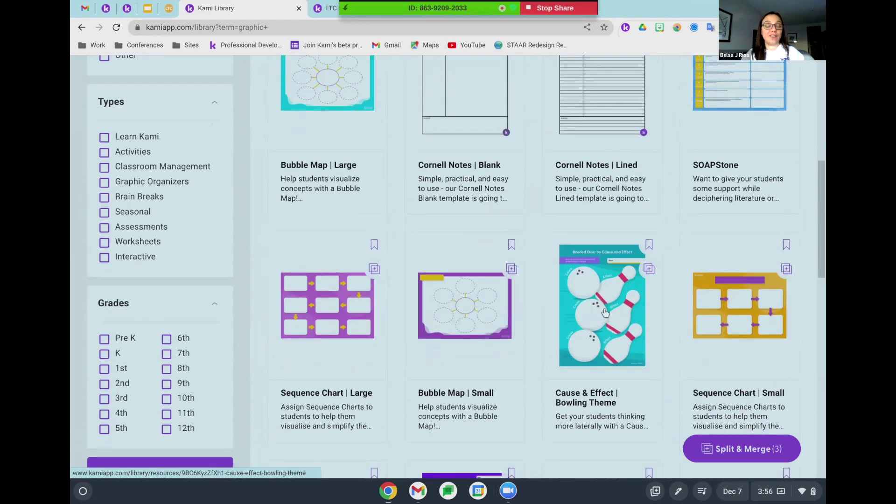
{"action": "left_click", "coordinate": [605, 312]}
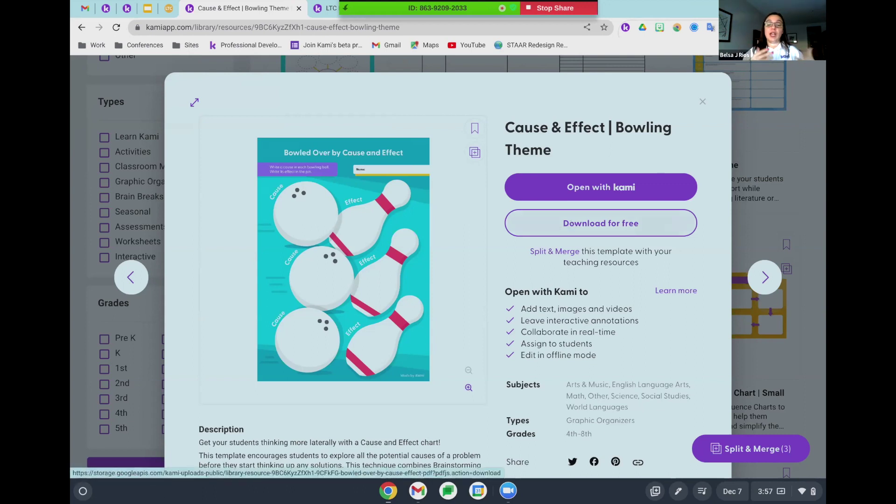
{"action": "left_click", "coordinate": [701, 103]}
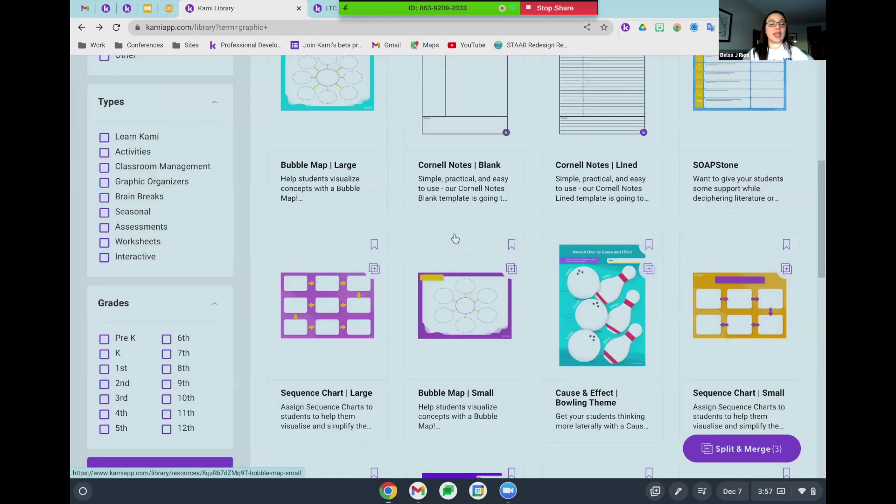
{"action": "scroll", "coordinate": [455, 239], "scroll_direction": "down", "scroll_amount": 2}
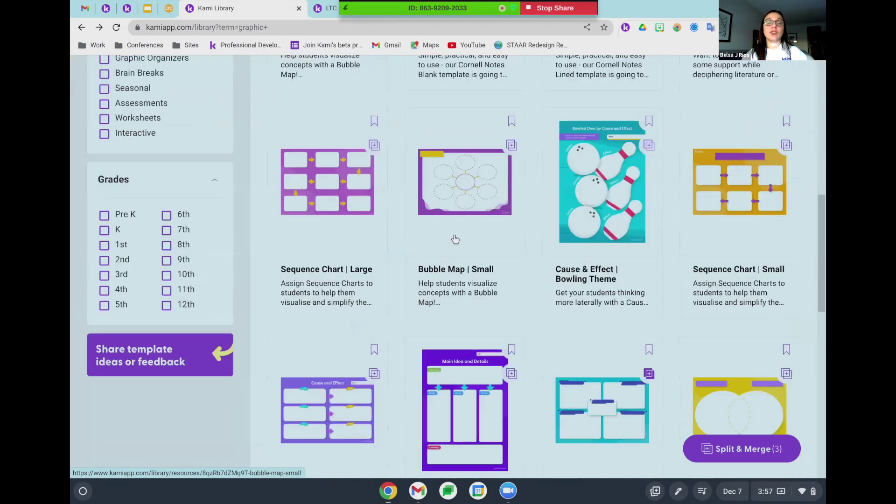
{"action": "scroll", "coordinate": [454, 240], "scroll_direction": "up", "scroll_amount": 10}
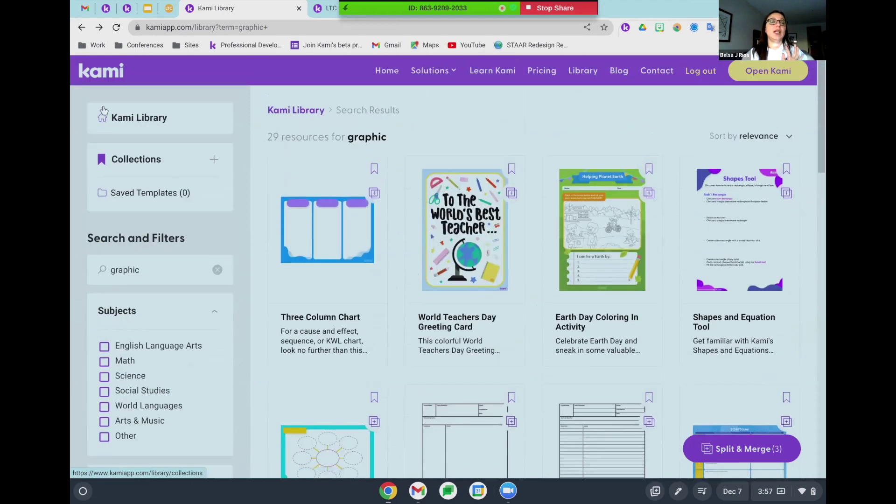
Leave the library for the Kami website, log in to reach the dashboard, and view the recent files list.
{"action": "left_click", "coordinate": [104, 78]}
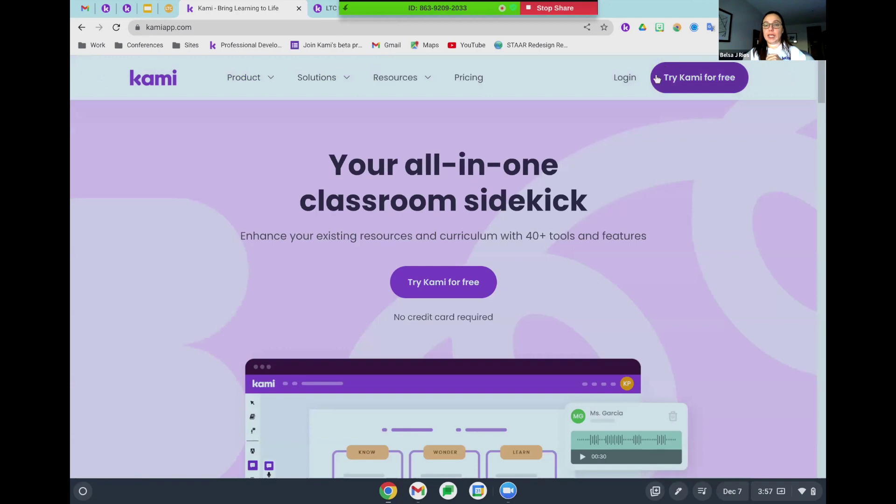
{"action": "left_click", "coordinate": [628, 78]}
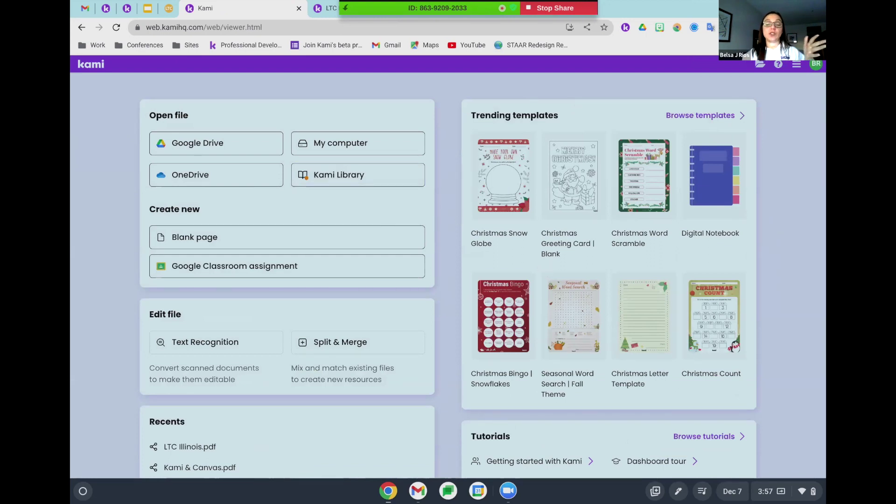
{"action": "scroll", "coordinate": [448, 275], "scroll_direction": "down", "scroll_amount": 2}
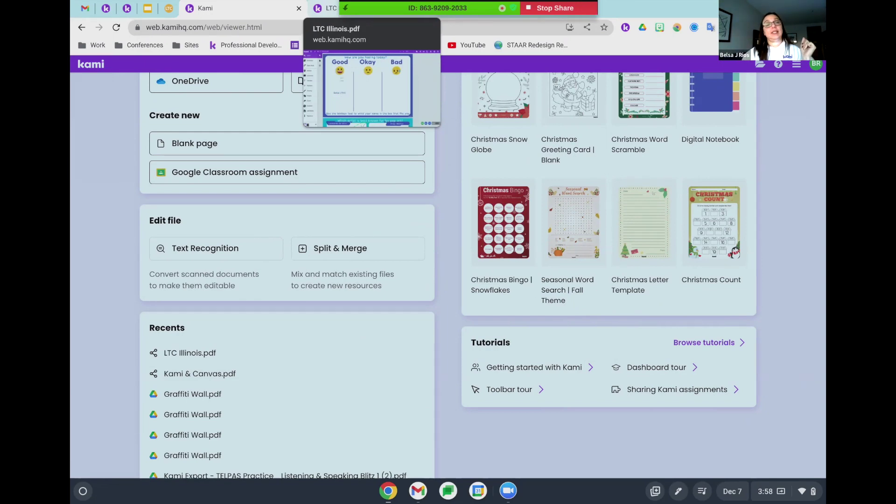
In the sharing options of LTC Illinois.pdf, switch all document tools on for anyone annotating by link, and save the feature settings.
{"action": "left_click", "coordinate": [324, 10]}
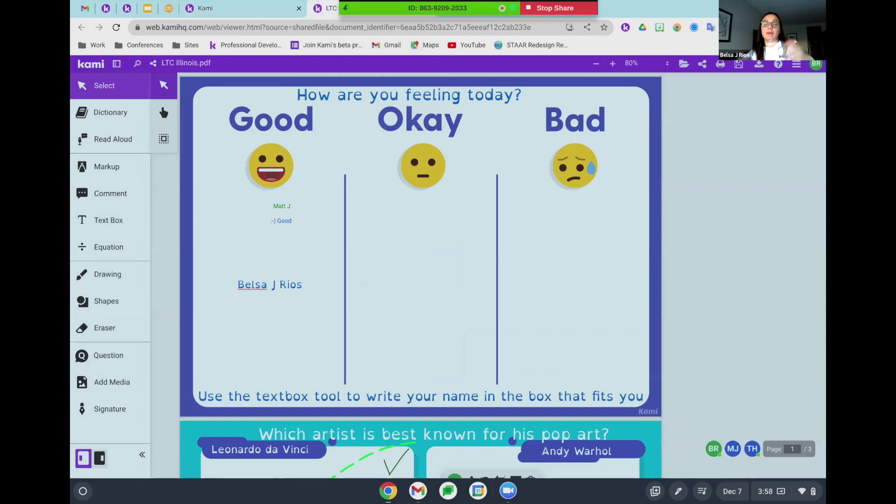
{"action": "left_click", "coordinate": [706, 65]}
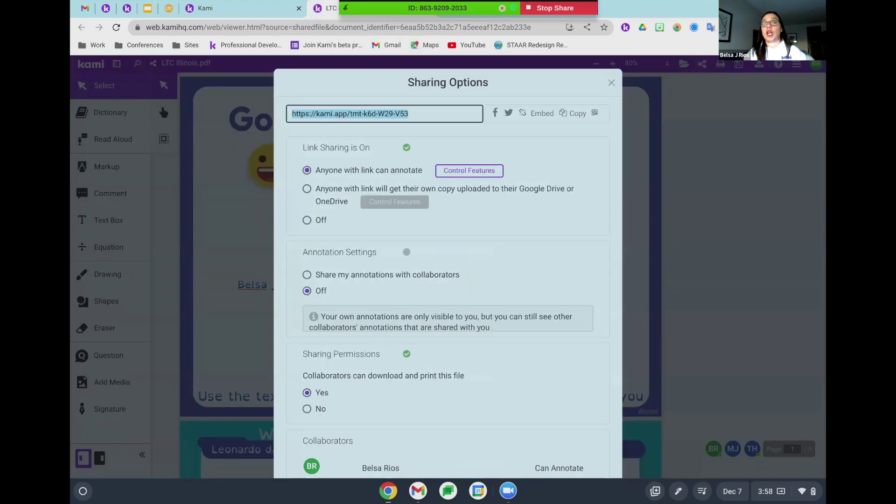
{"action": "left_click", "coordinate": [467, 170]}
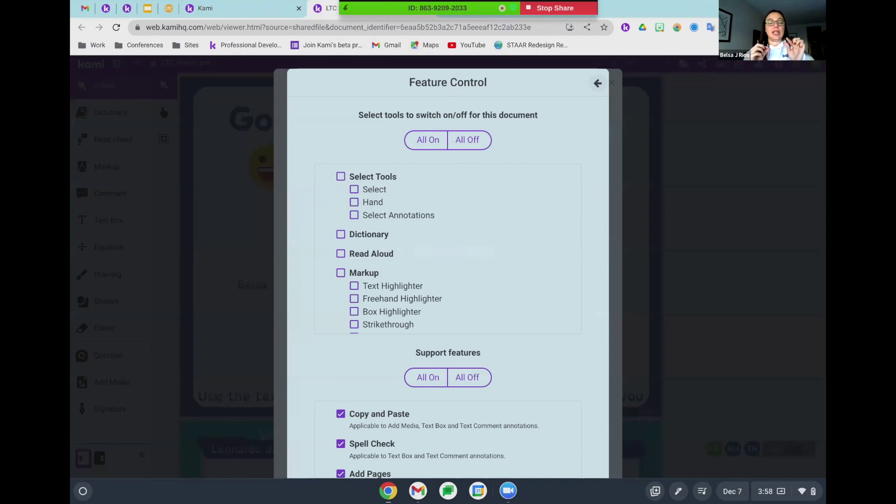
{"action": "left_click", "coordinate": [428, 139]}
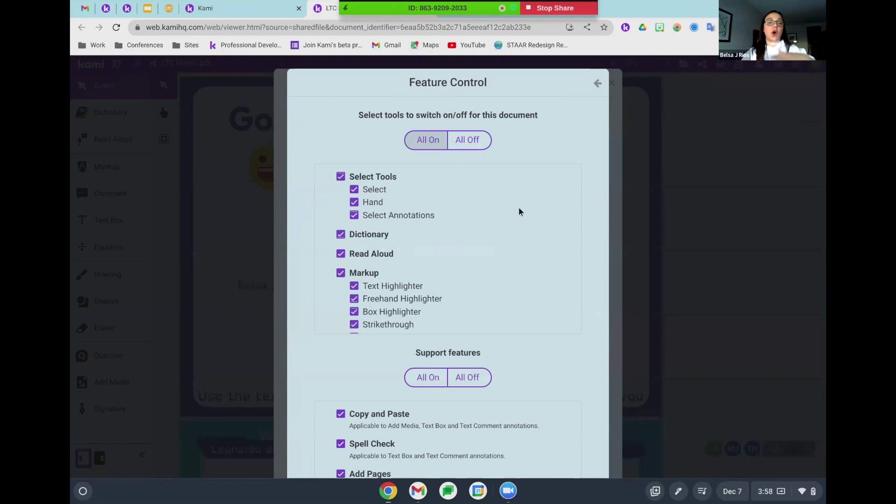
{"action": "scroll", "coordinate": [521, 212], "scroll_direction": "down", "scroll_amount": 8}
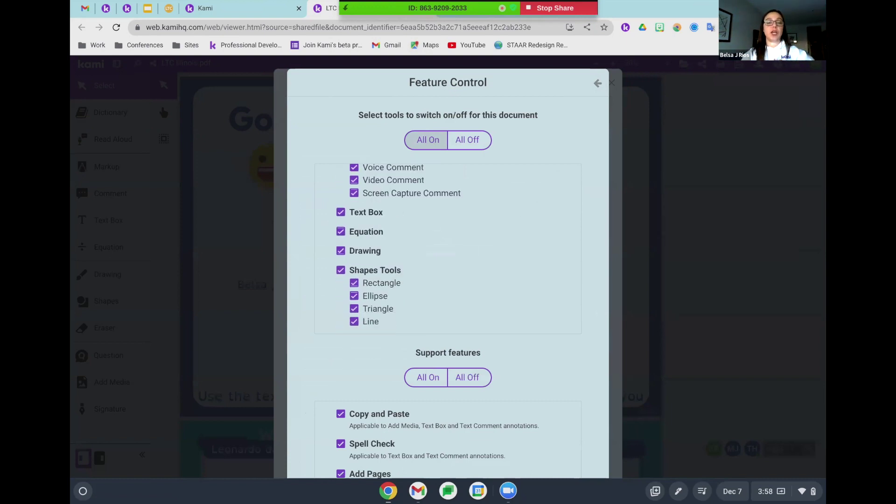
{"action": "scroll", "coordinate": [448, 248], "scroll_direction": "down", "scroll_amount": 3}
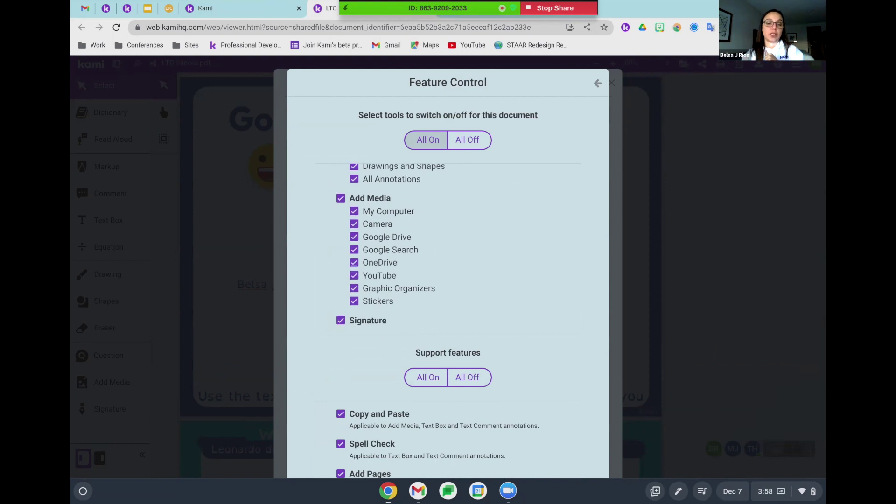
{"action": "scroll", "coordinate": [593, 234], "scroll_direction": "down", "scroll_amount": 3}
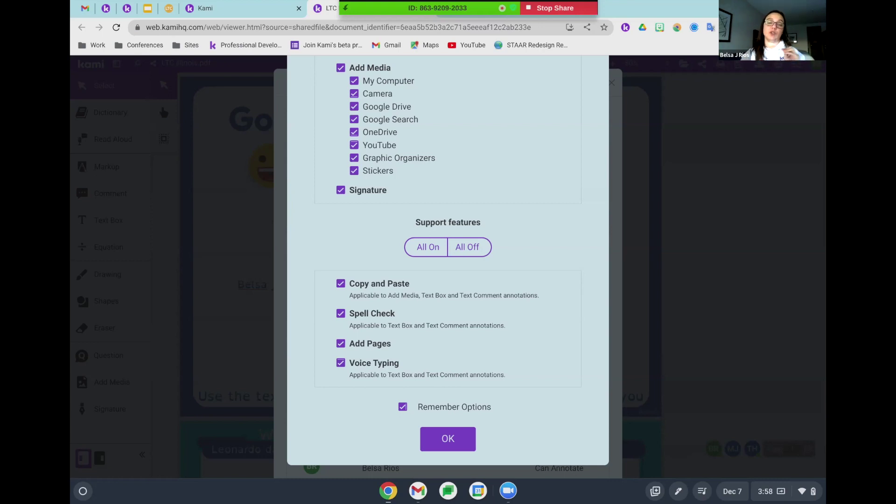
{"action": "left_click", "coordinate": [443, 437]}
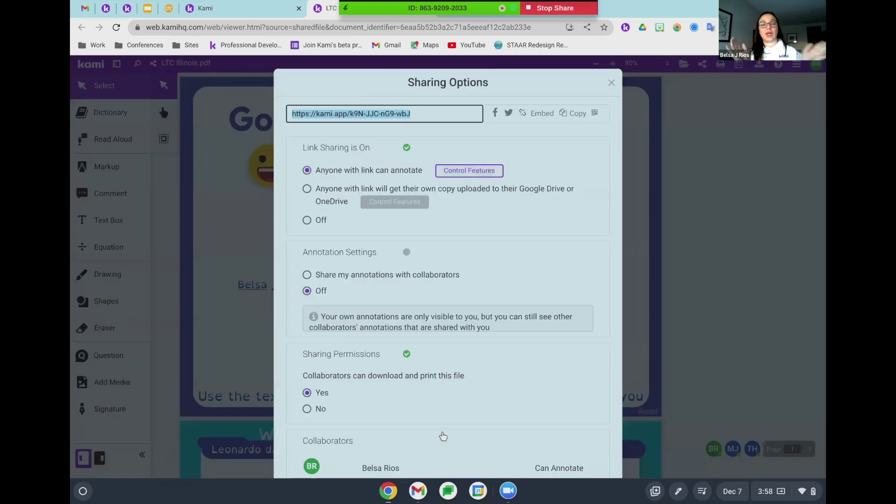
{"action": "left_click", "coordinate": [610, 84]}
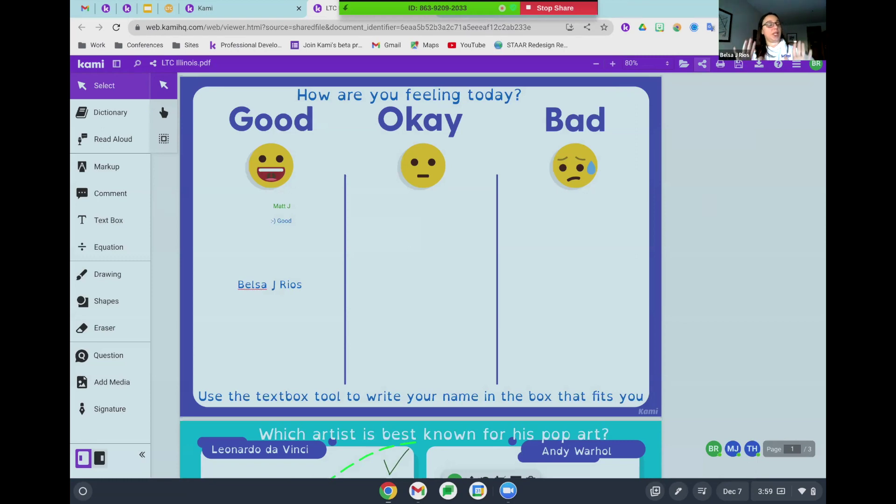
Look up the heading "Good" with the Dictionary tool, listen to the word and its adjective definition, and close the entry.
{"action": "left_click", "coordinate": [613, 65]}
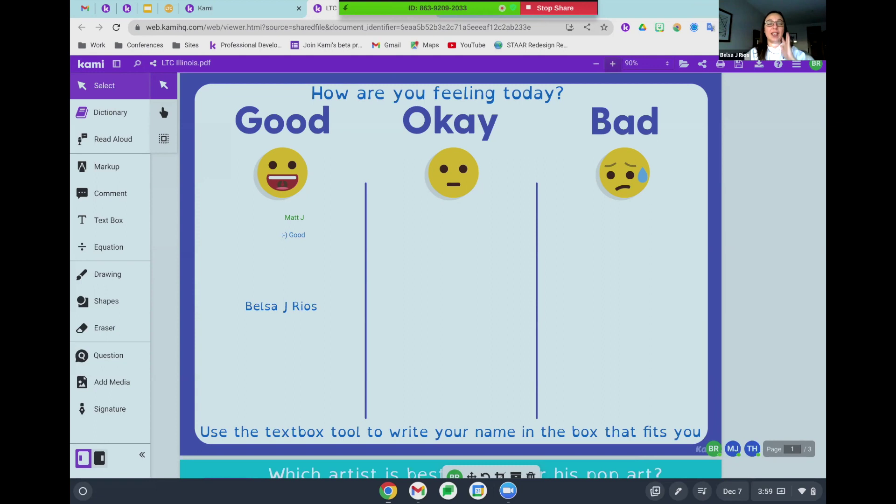
{"action": "left_click", "coordinate": [110, 114]}
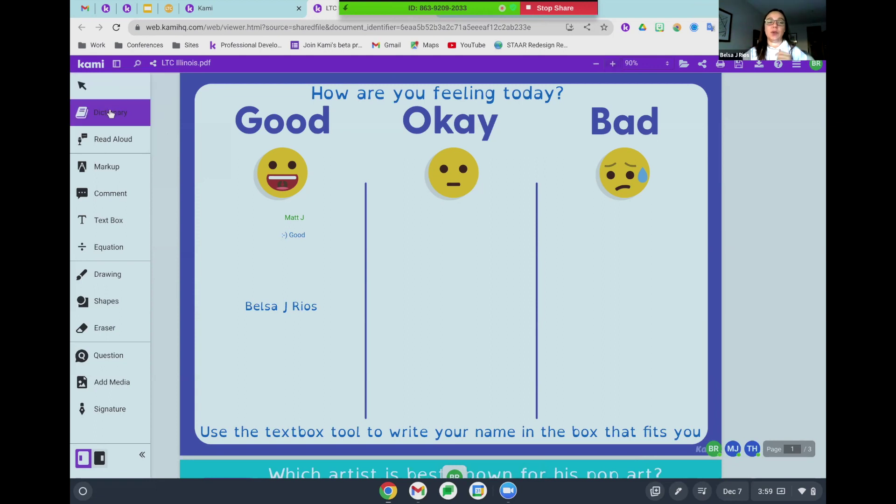
{"action": "left_click", "coordinate": [268, 120]}
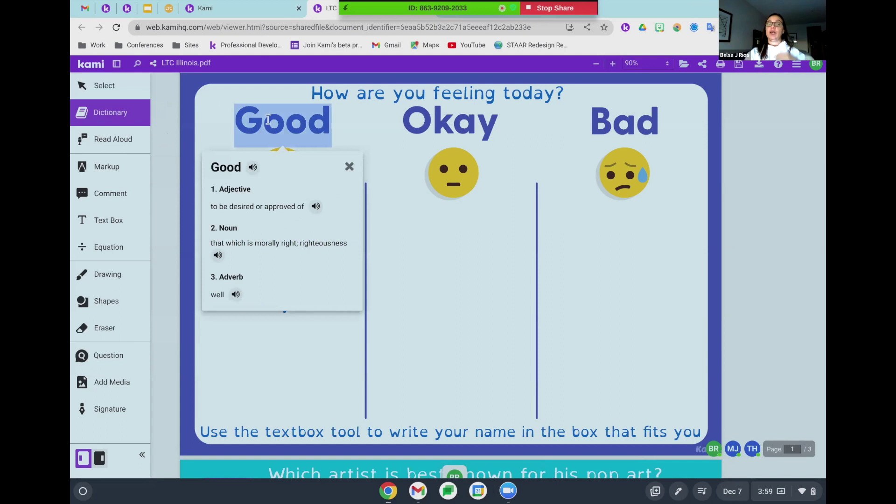
{"action": "left_click", "coordinate": [253, 169]}
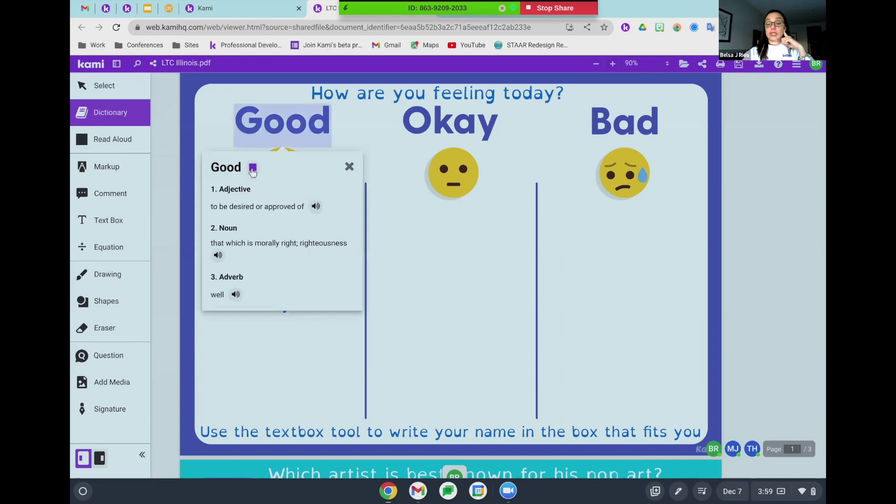
{"action": "key", "text": "XF86AudioRaiseVolume"}
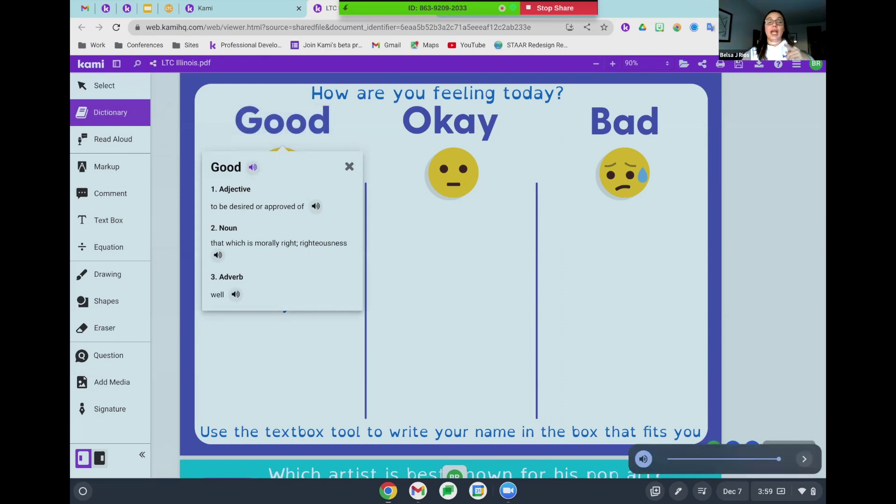
{"action": "left_click", "coordinate": [316, 207]}
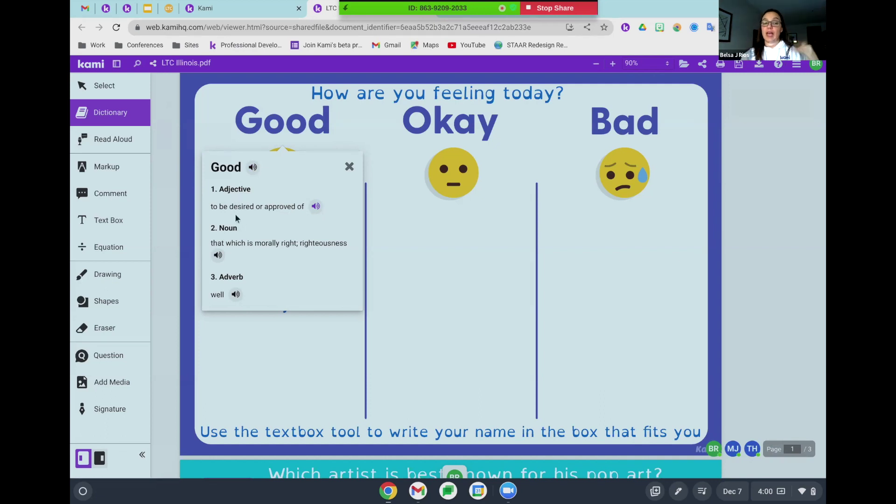
{"action": "left_click", "coordinate": [349, 167]}
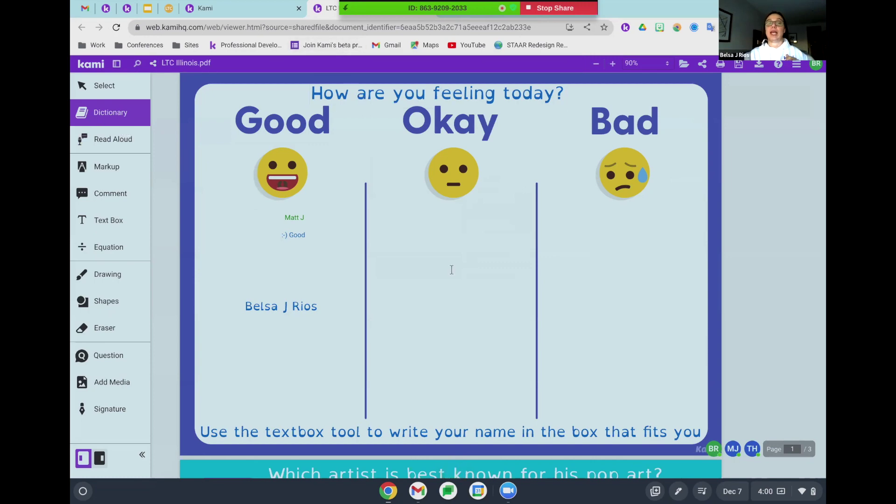
Look up "textbox" from the instruction line below the feelings chart in the dictionary and close the entry.
{"action": "scroll", "coordinate": [452, 270], "scroll_direction": "down", "scroll_amount": 1}
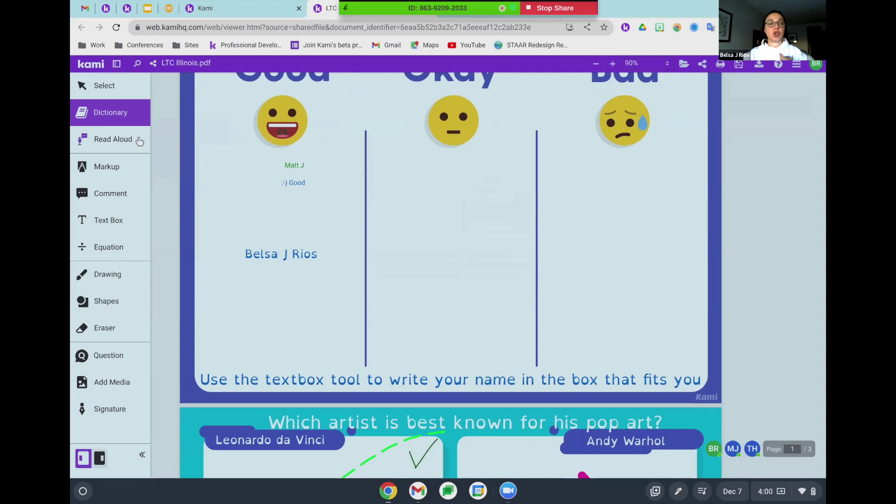
{"action": "left_click", "coordinate": [310, 376]}
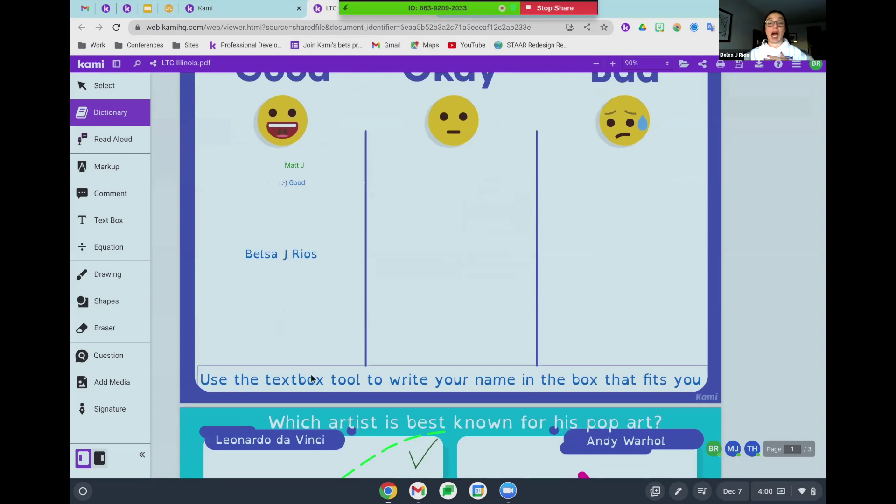
{"action": "double_click", "coordinate": [301, 379]}
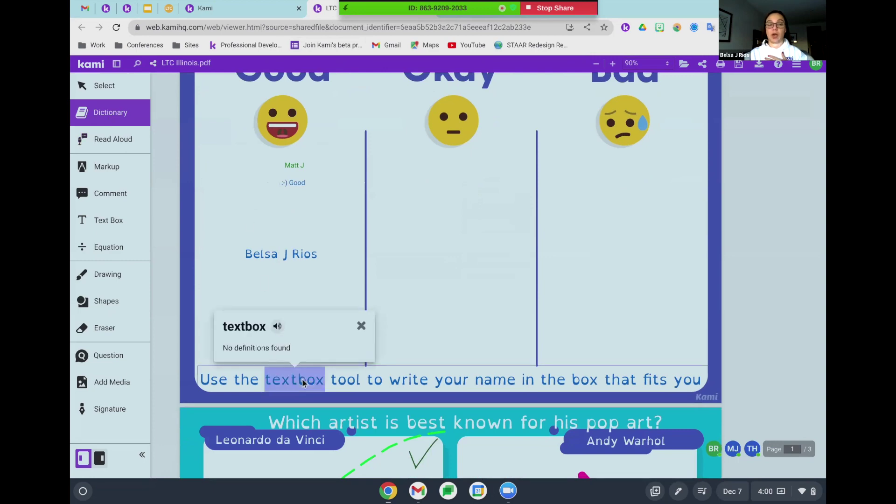
{"action": "left_click", "coordinate": [361, 326]}
Look up "write" in the instruction line, play its pronunciation and first definition, and check "textbox" again before closing the dictionary entry.
{"action": "double_click", "coordinate": [407, 380]}
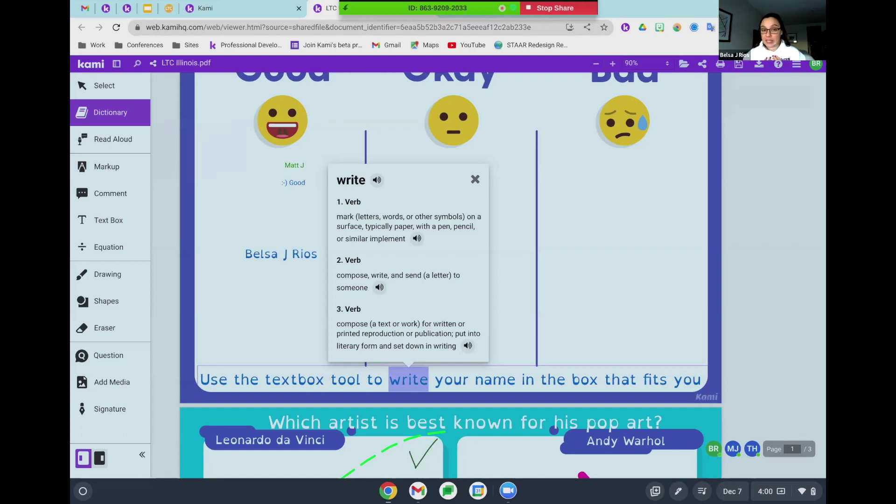
{"action": "left_click", "coordinate": [377, 181]}
{"action": "left_click", "coordinate": [416, 240]}
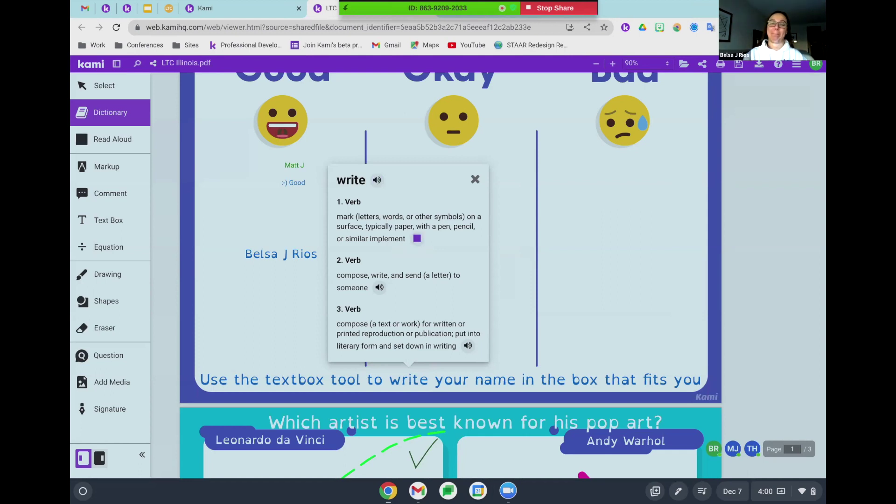
{"action": "left_click", "coordinate": [416, 241]}
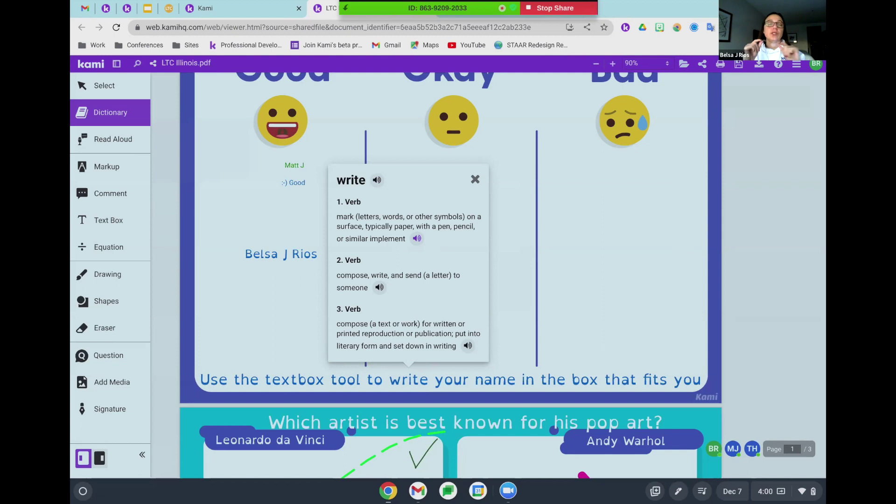
{"action": "left_click", "coordinate": [475, 179]}
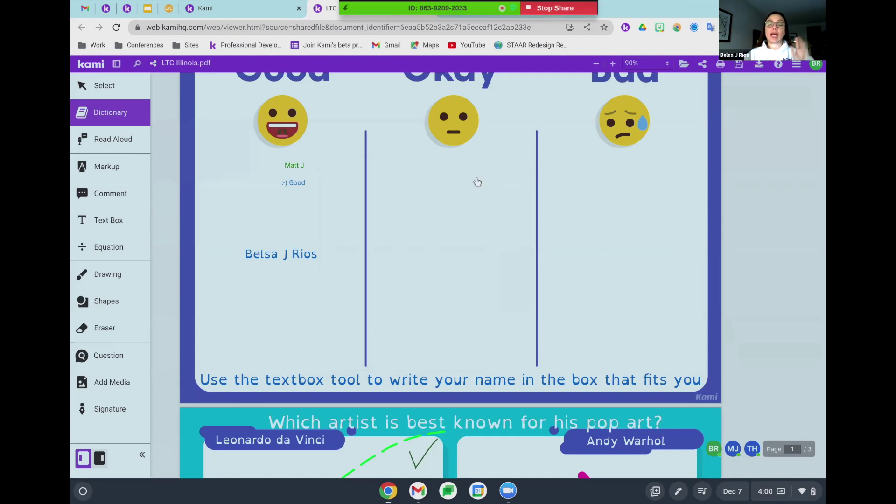
{"action": "left_click", "coordinate": [279, 377]}
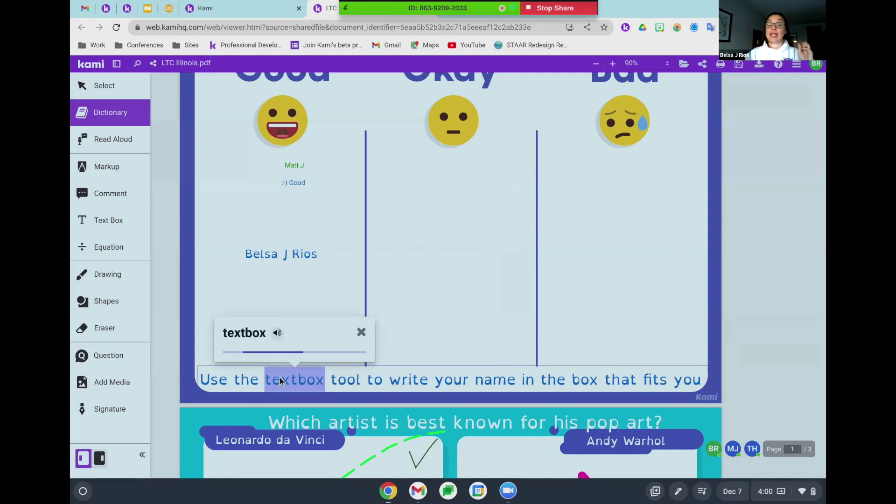
{"action": "left_click", "coordinate": [360, 325]}
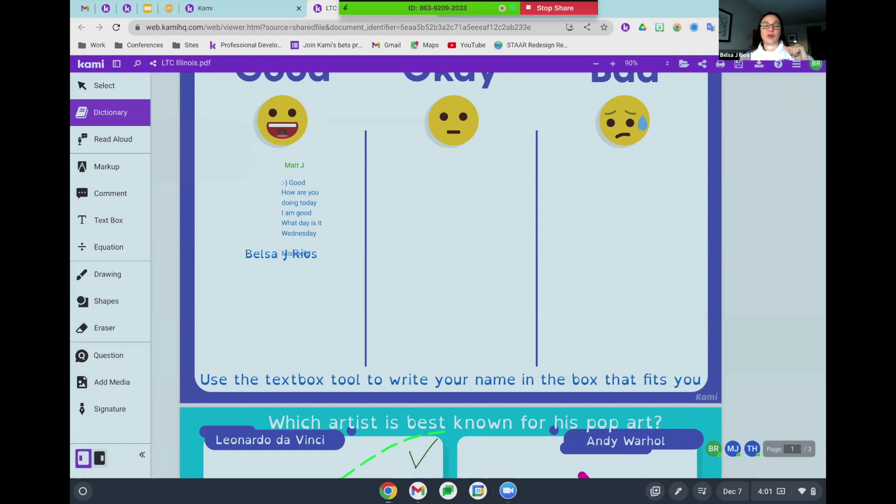
Place a text box in the Okay column, view the available fonts, and start voice typing in the box.
{"action": "left_click", "coordinate": [109, 227]}
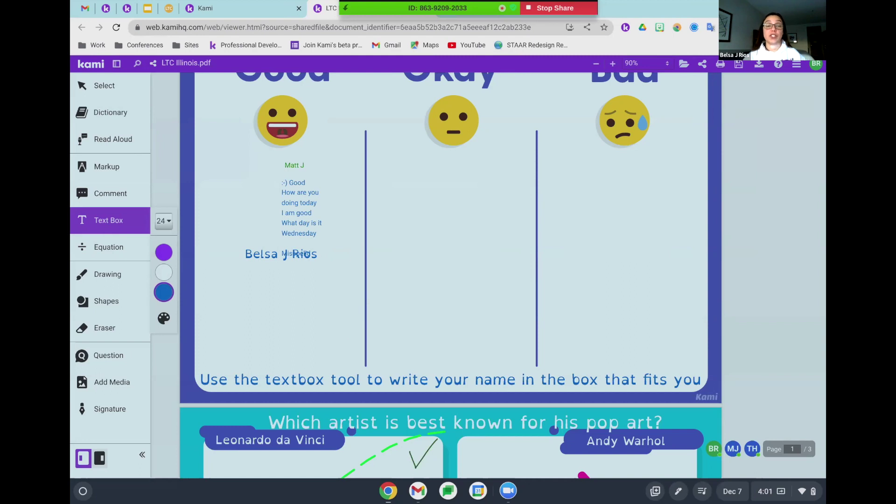
{"action": "left_click", "coordinate": [397, 171]}
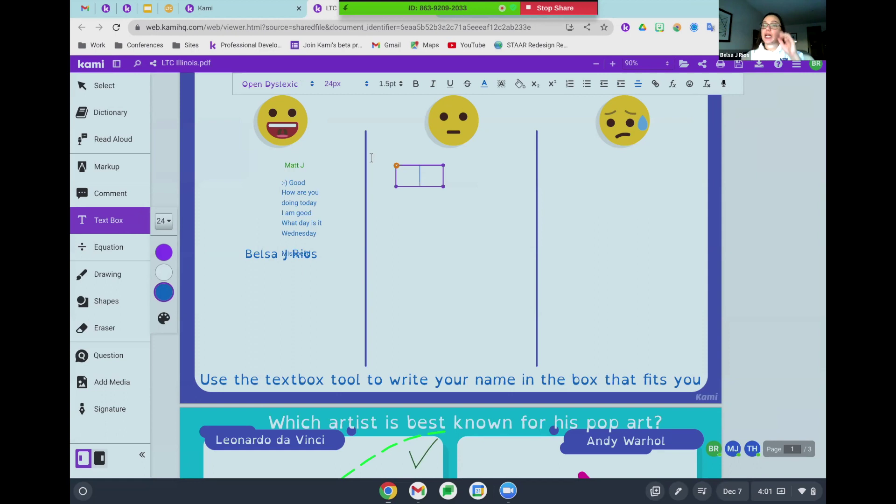
{"action": "left_click", "coordinate": [286, 89]}
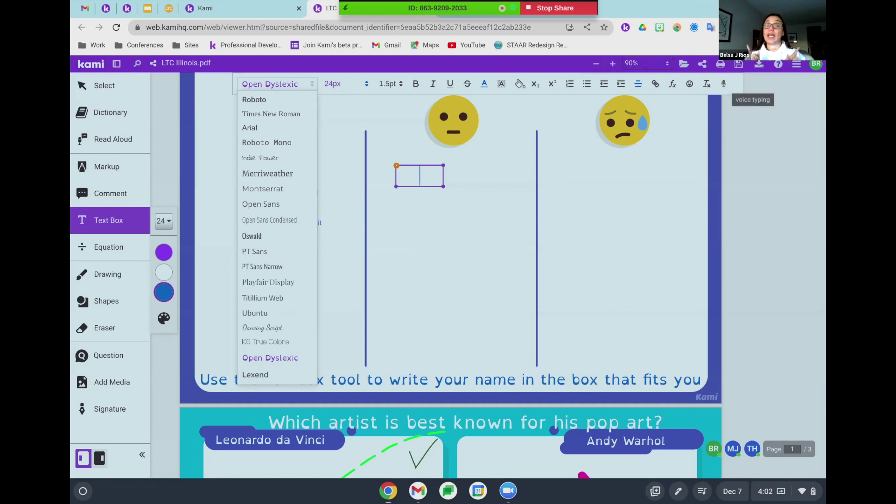
{"action": "left_click", "coordinate": [725, 86]}
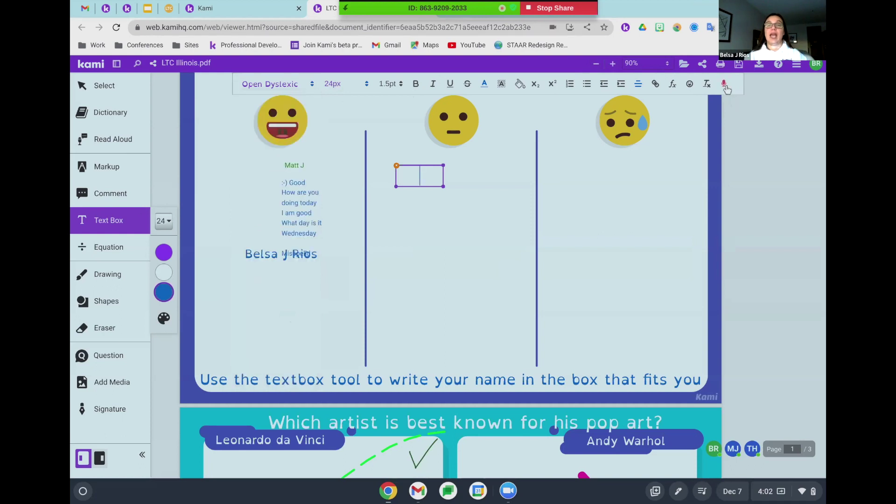
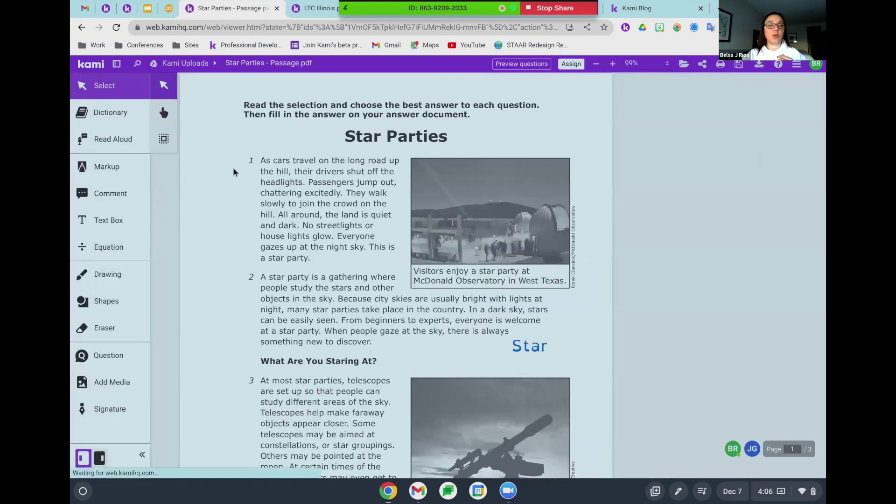
Set the Read Aloud speed to 0.9x, play the opening of paragraph 1 of Star Parties, and stop the reading.
{"action": "left_click", "coordinate": [137, 141]}
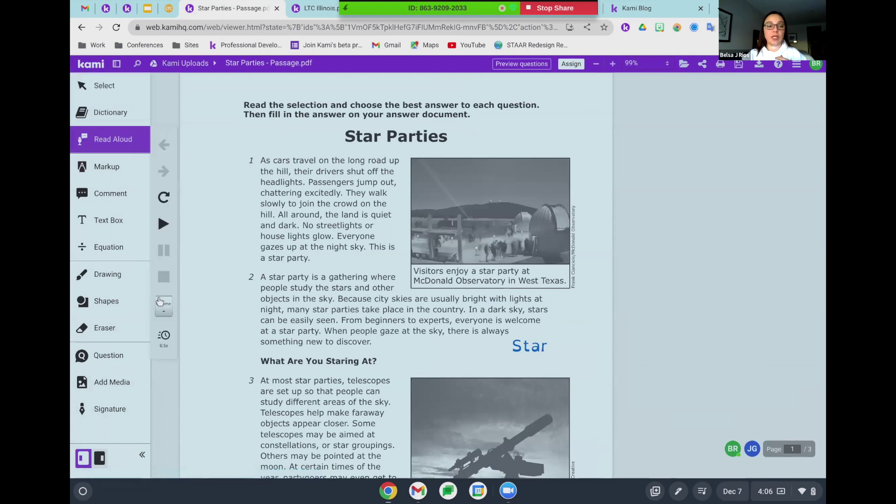
{"action": "left_click", "coordinate": [164, 336]}
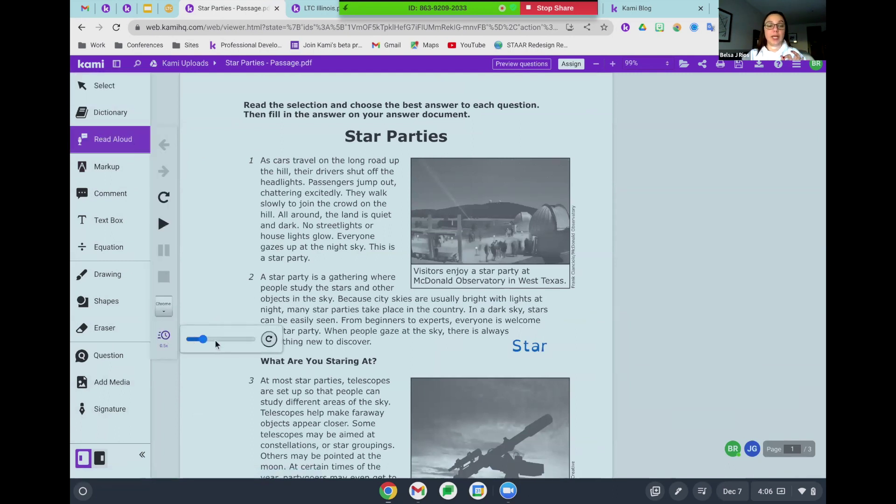
{"action": "left_click", "coordinate": [215, 341]}
{"action": "left_click", "coordinate": [264, 162]}
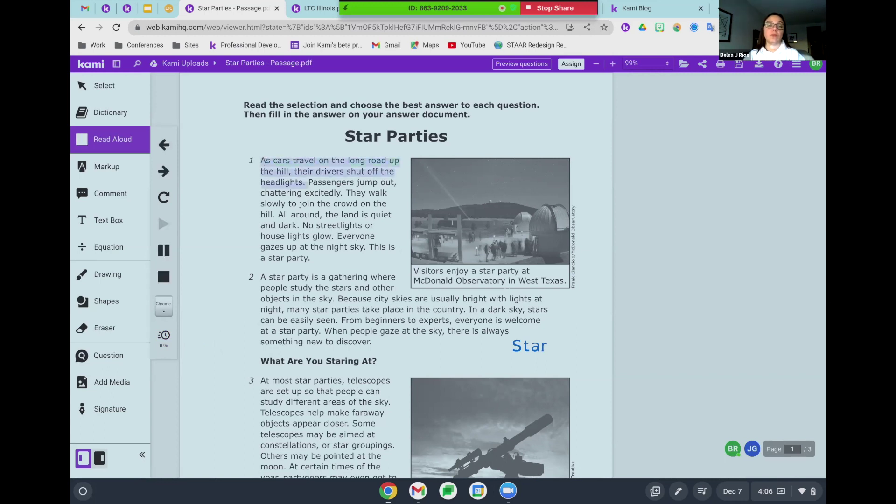
{"action": "left_click", "coordinate": [164, 278]}
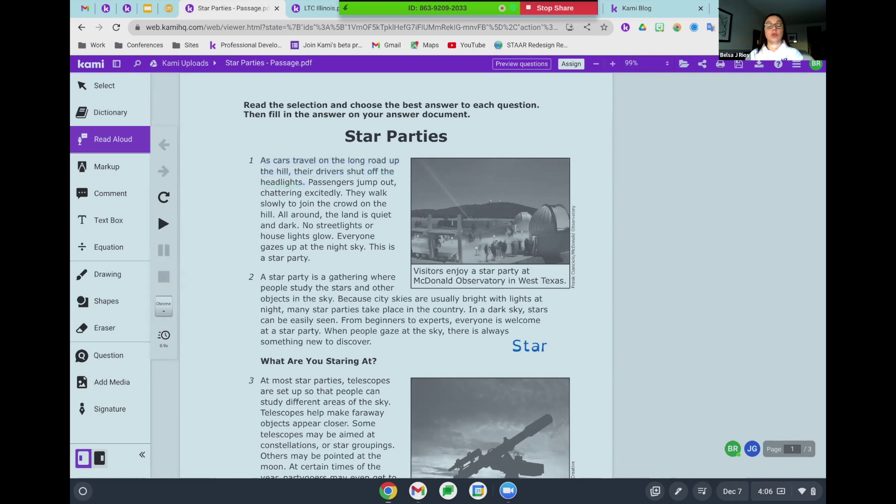
Switch the Read Aloud voice to Chrome OS US English 7, play the opening of paragraph 1 of Star Parties, and stop it.
{"action": "left_click", "coordinate": [164, 306]}
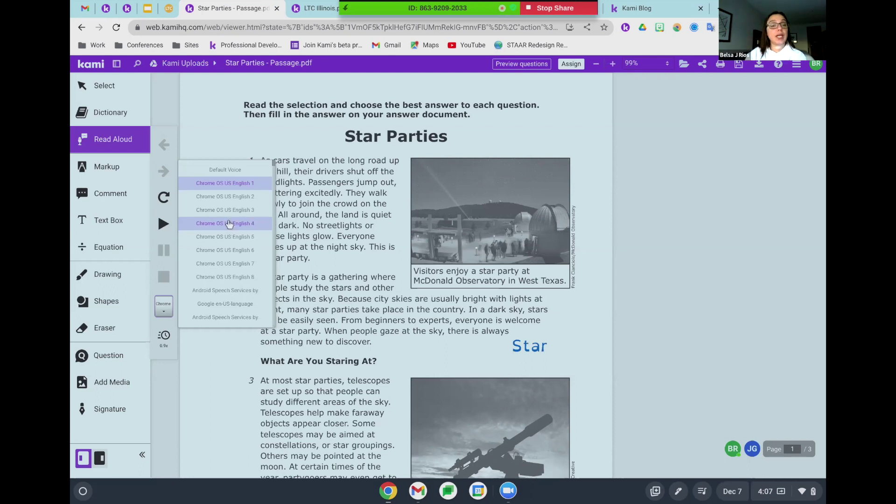
{"action": "left_click", "coordinate": [233, 264]}
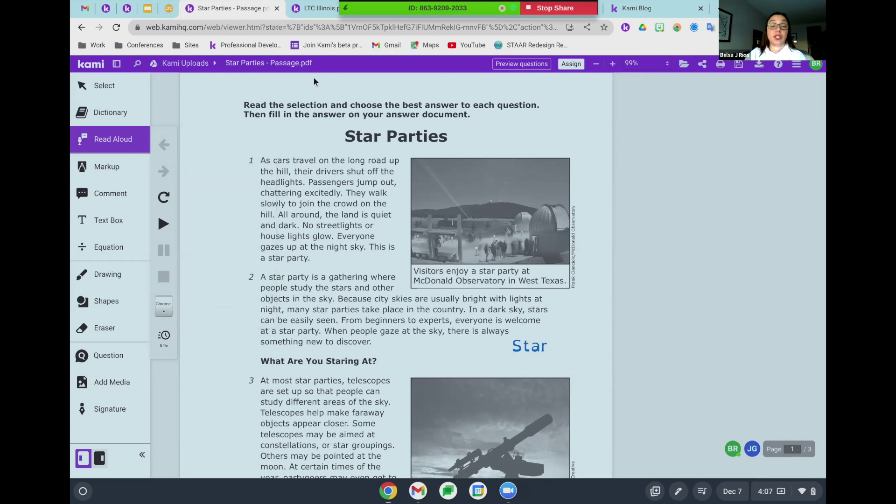
{"action": "left_click", "coordinate": [264, 161]}
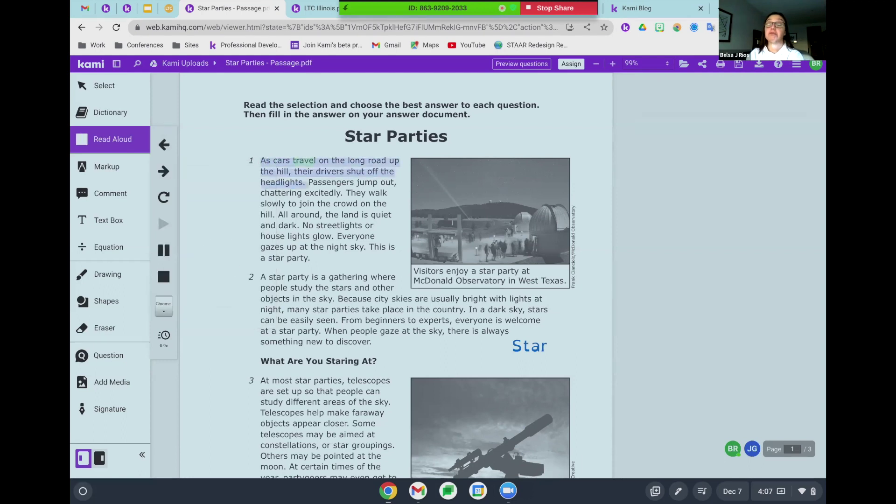
{"action": "left_click", "coordinate": [164, 277]}
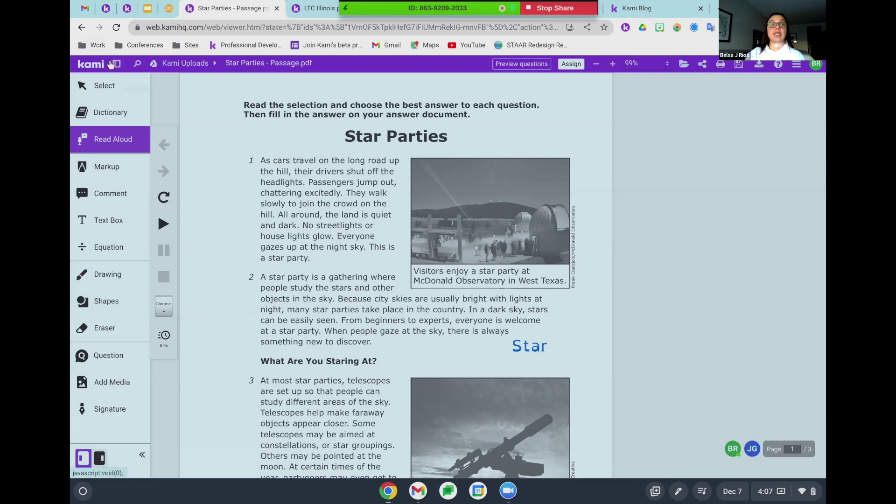
Return to the Kami home page, search Google Drive for "mi", and open Mi nueva casa (A1) - Texto en español.pdf.
{"action": "left_click", "coordinate": [91, 64]}
{"action": "scroll", "coordinate": [285, 325], "scroll_direction": "down", "scroll_amount": 8}
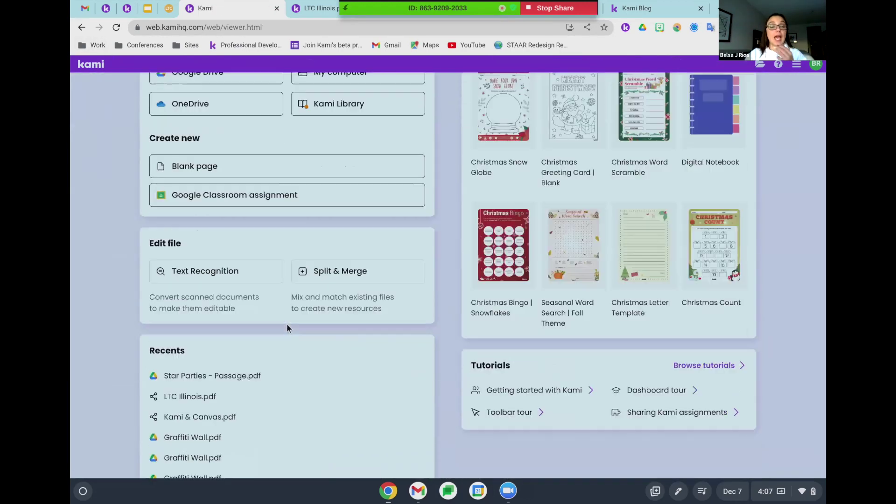
{"action": "scroll", "coordinate": [286, 324], "scroll_direction": "down", "scroll_amount": 3}
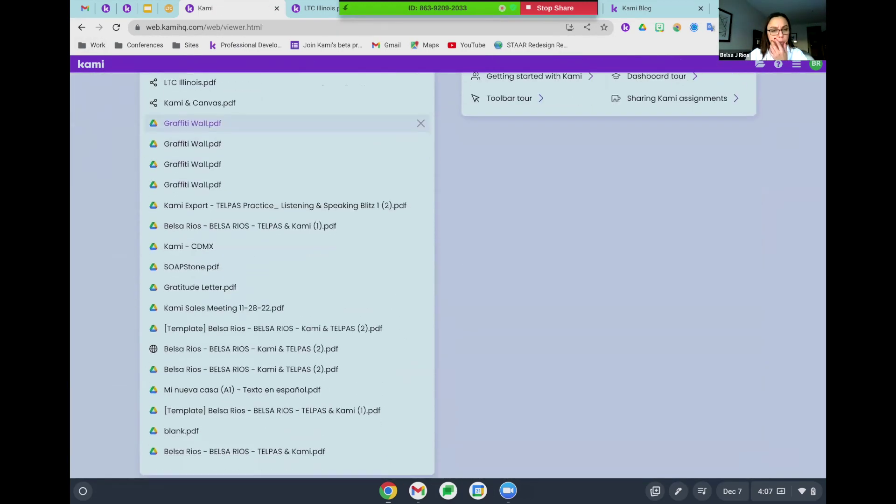
{"action": "scroll", "coordinate": [302, 305], "scroll_direction": "up", "scroll_amount": 10}
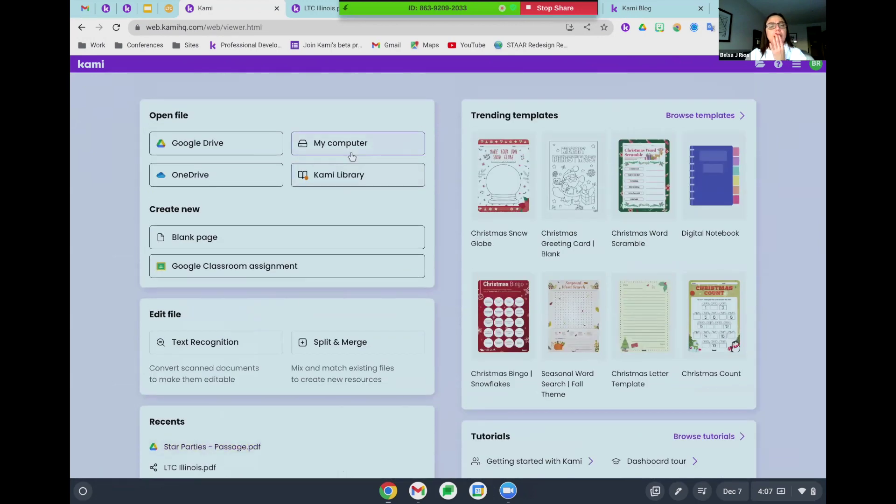
{"action": "left_click", "coordinate": [236, 142]}
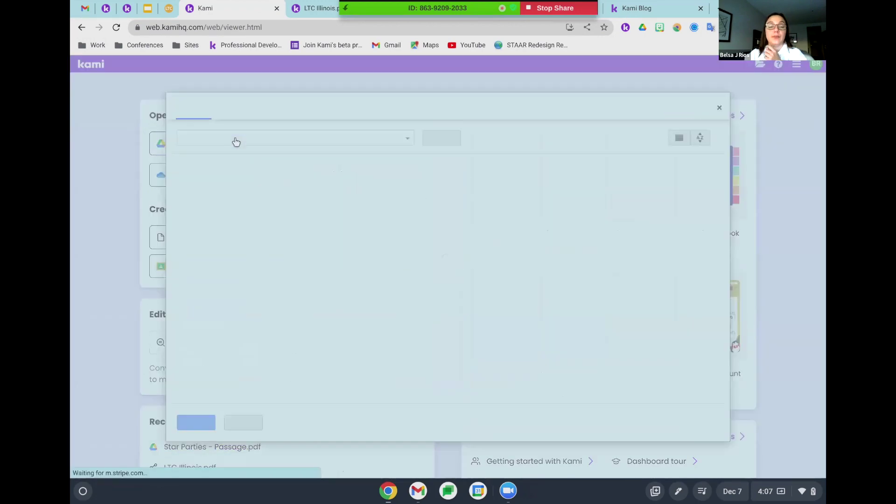
{"action": "scroll", "coordinate": [378, 295], "scroll_direction": "down", "scroll_amount": 8}
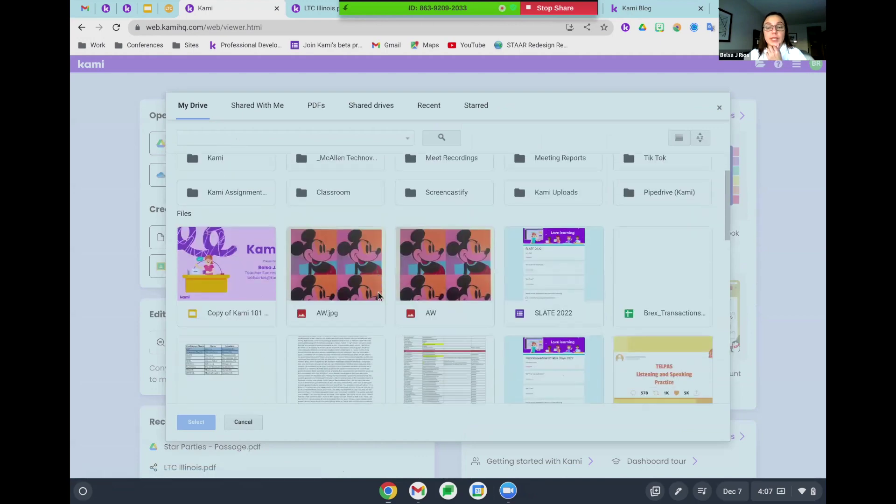
{"action": "scroll", "coordinate": [378, 295], "scroll_direction": "down", "scroll_amount": 2}
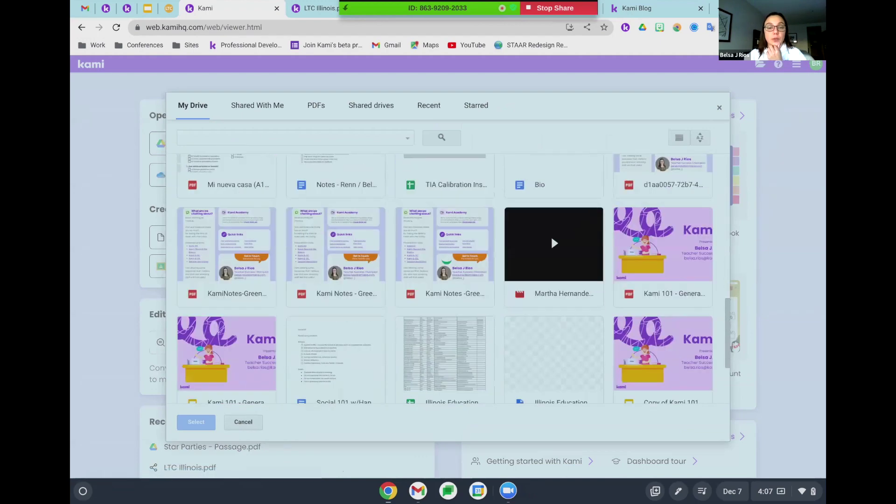
{"action": "scroll", "coordinate": [378, 295], "scroll_direction": "up", "scroll_amount": 12}
{"action": "left_click", "coordinate": [348, 131]}
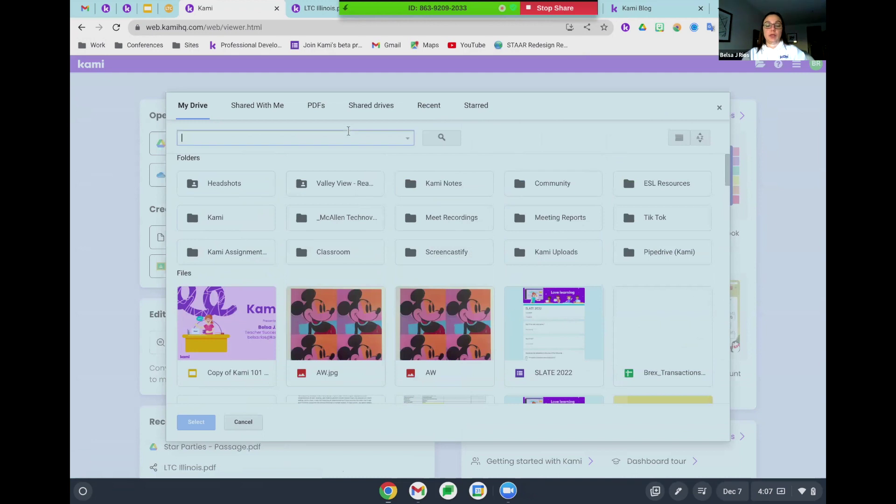
{"action": "type", "text": "mi"}
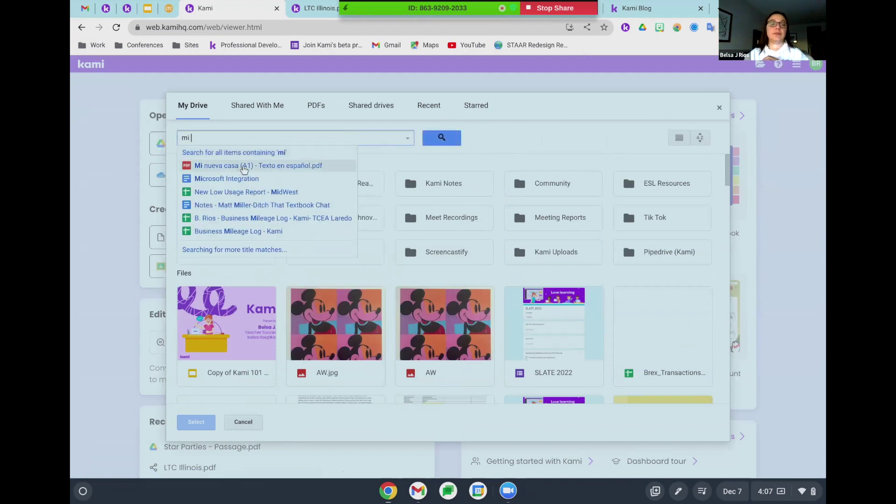
{"action": "left_click", "coordinate": [244, 169]}
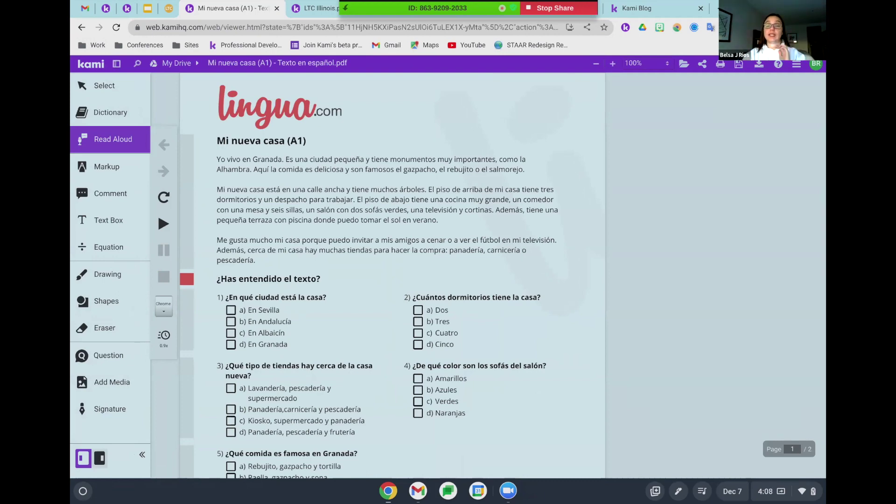
Set the Read Aloud voice to Chrome OS US English 1, play the opening of the Spanish passage, and stop it.
{"action": "left_click", "coordinate": [614, 64]}
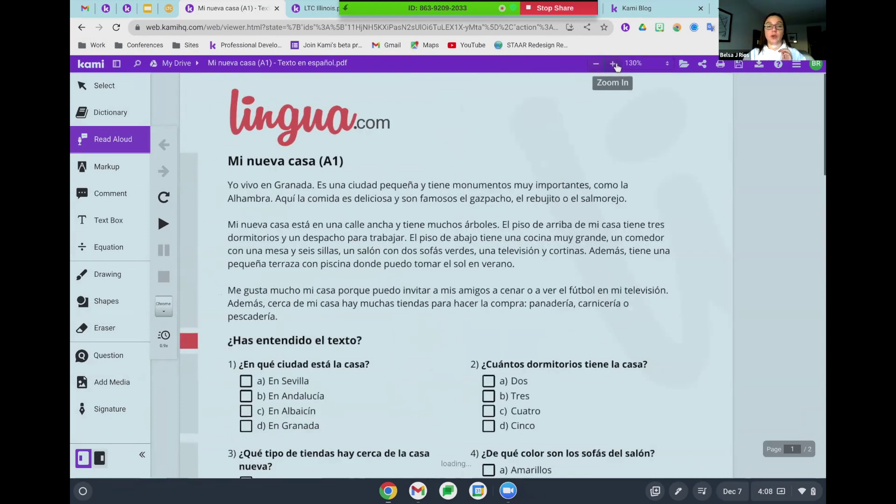
{"action": "left_click", "coordinate": [614, 64]}
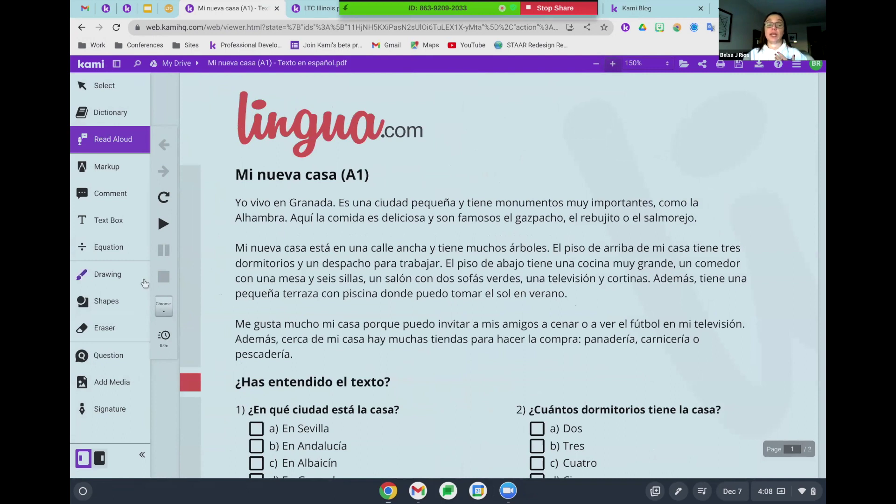
{"action": "left_click", "coordinate": [163, 307]}
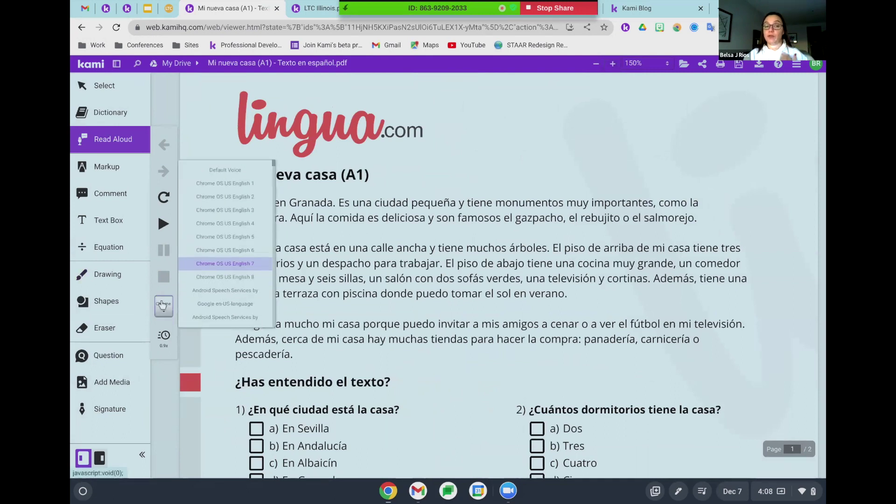
{"action": "left_click", "coordinate": [231, 183]}
{"action": "left_click", "coordinate": [242, 202]}
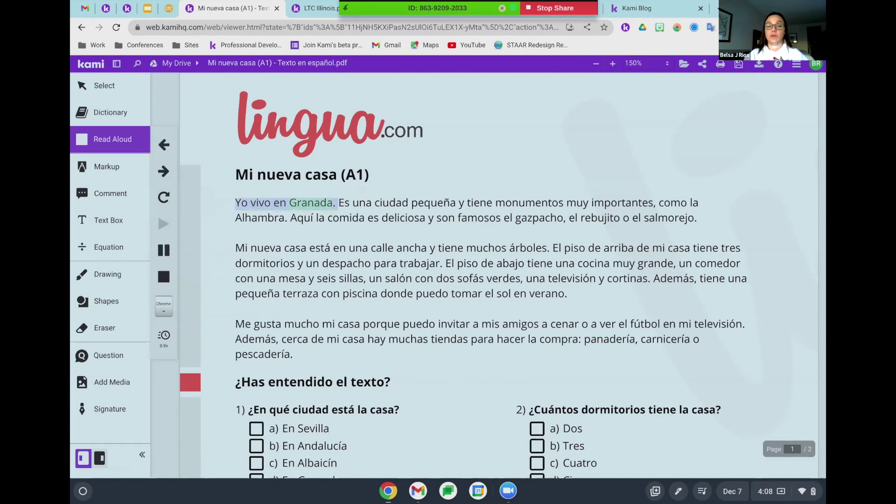
{"action": "left_click", "coordinate": [166, 283]}
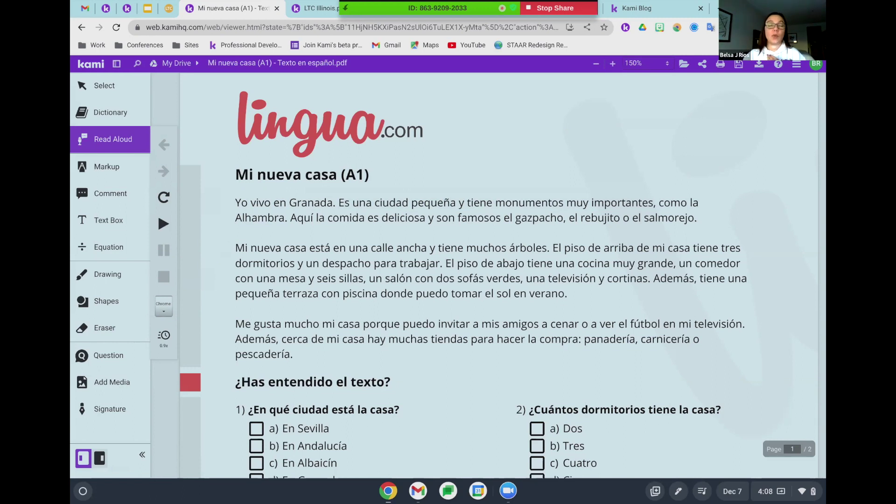
Change the Read Aloud voice to Chrome OS español 1, play the first paragraph from "Yo vivo en Granada", and stop the reading.
{"action": "left_click", "coordinate": [164, 305]}
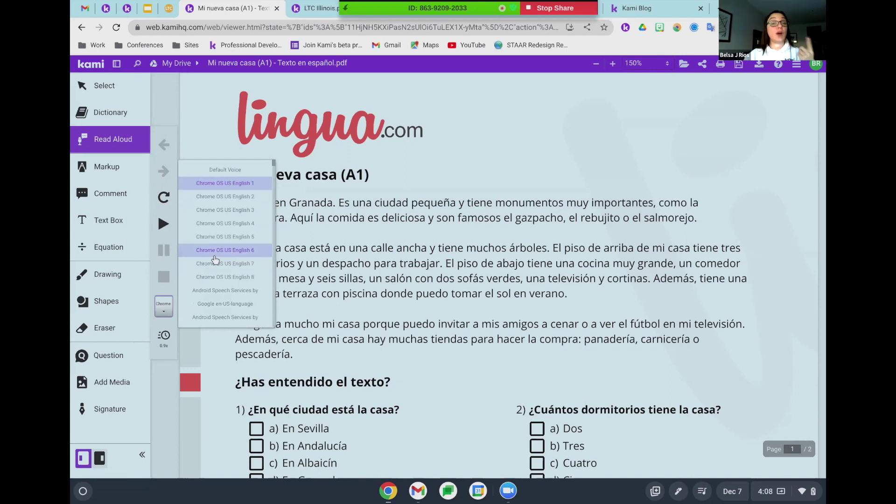
{"action": "scroll", "coordinate": [215, 260], "scroll_direction": "down", "scroll_amount": 5}
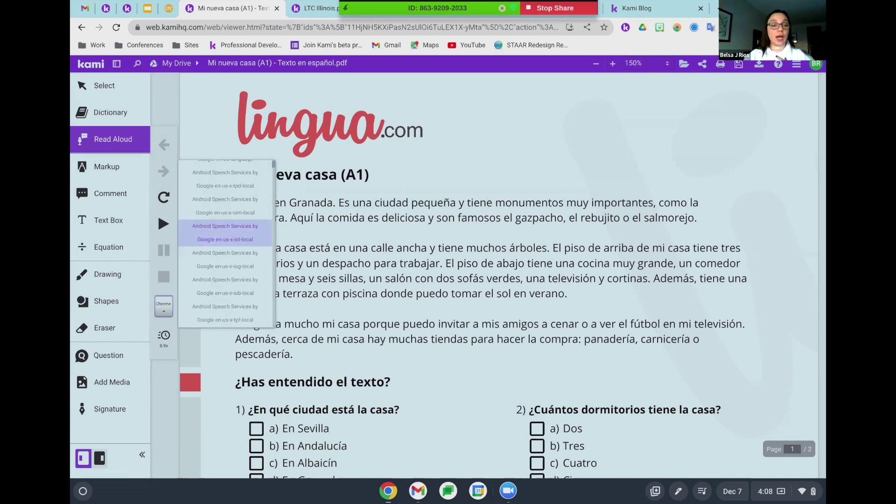
{"action": "scroll", "coordinate": [224, 262], "scroll_direction": "down", "scroll_amount": 3}
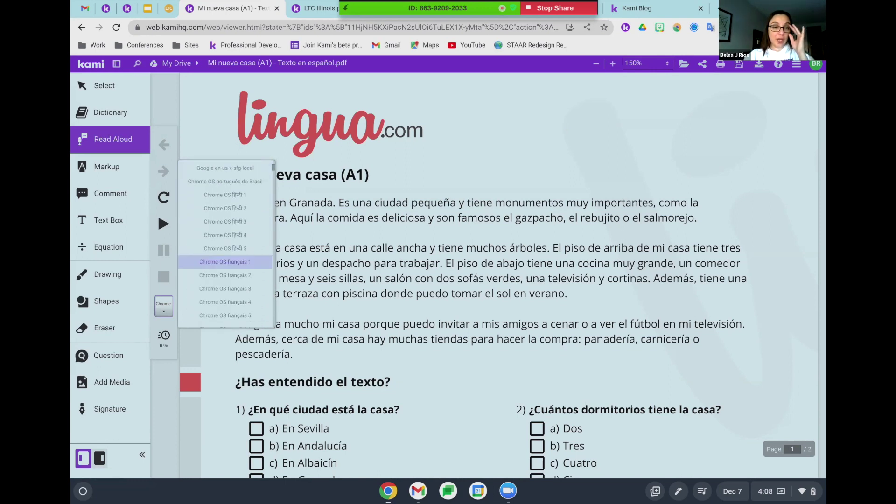
{"action": "scroll", "coordinate": [225, 257], "scroll_direction": "down", "scroll_amount": 2}
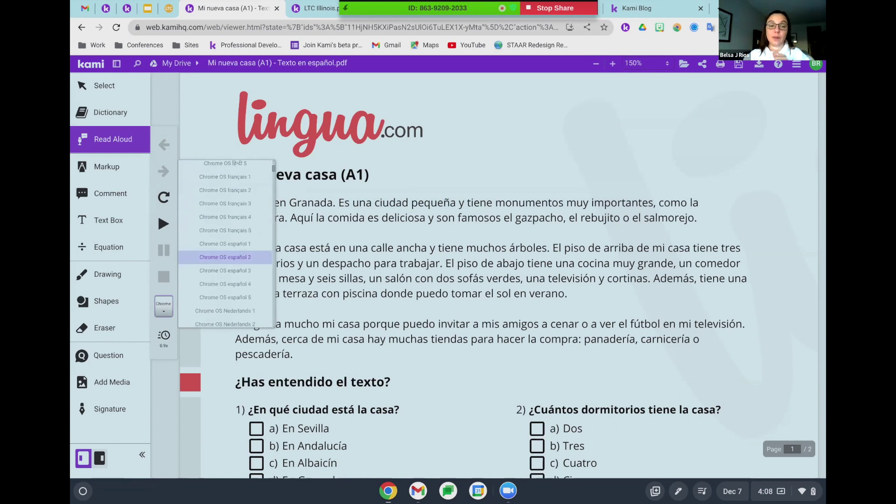
{"action": "left_click", "coordinate": [235, 244]}
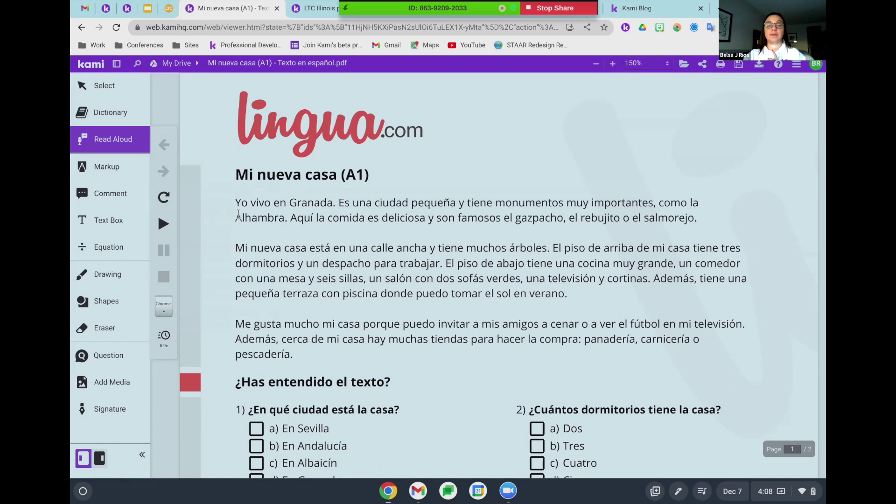
{"action": "left_click", "coordinate": [238, 204]}
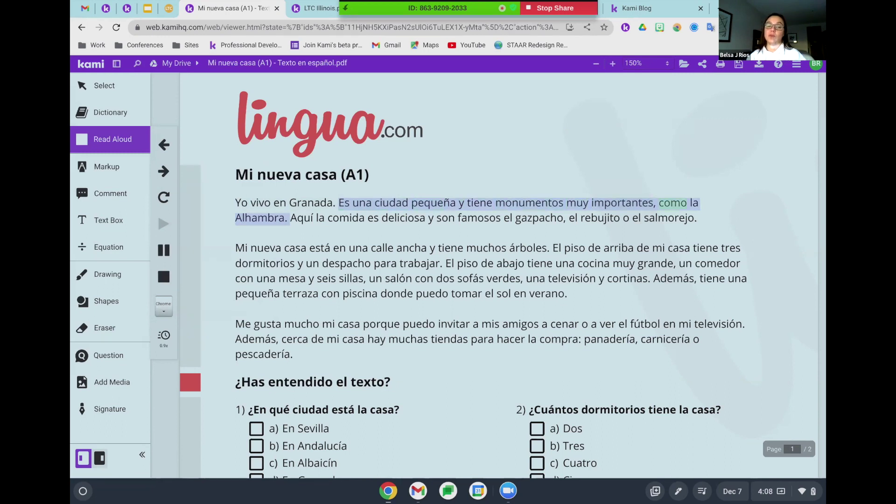
{"action": "left_click", "coordinate": [163, 279]}
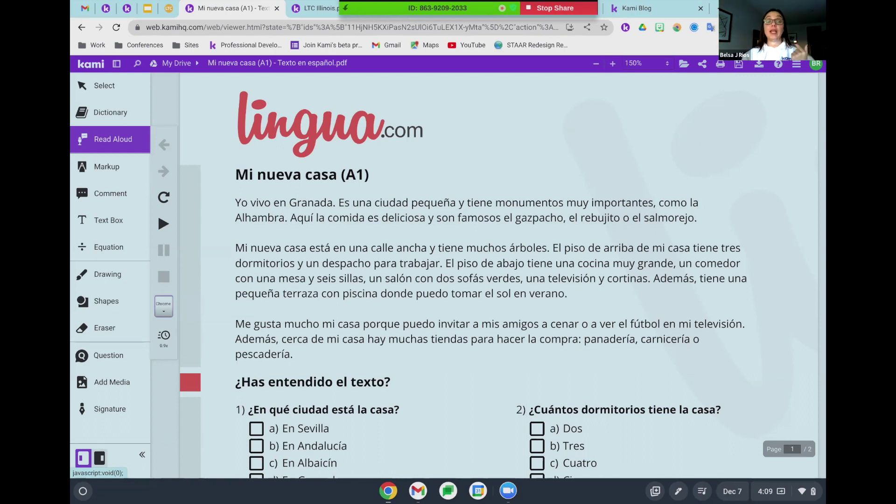
Go to the pop art question in LTC Illinois.pdf and show the text, voice and video comment types.
{"action": "left_click", "coordinate": [111, 226]}
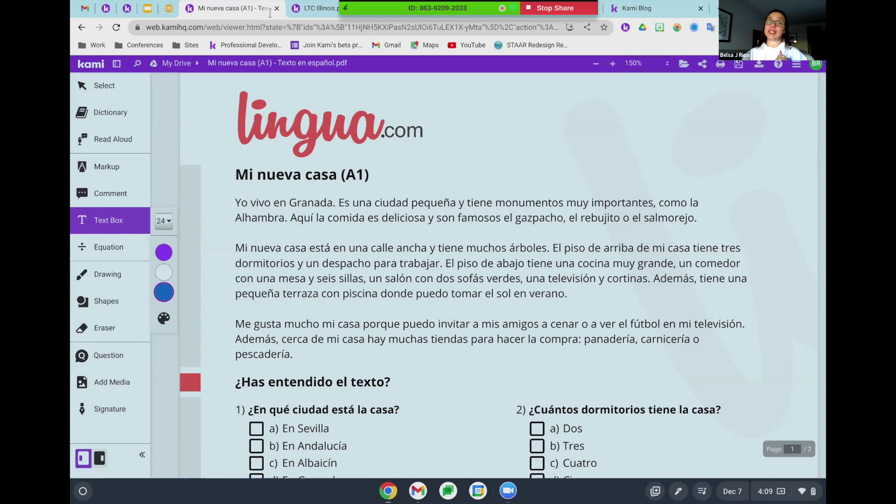
{"action": "left_click", "coordinate": [319, 9]}
{"action": "scroll", "coordinate": [267, 280], "scroll_direction": "down", "scroll_amount": 8}
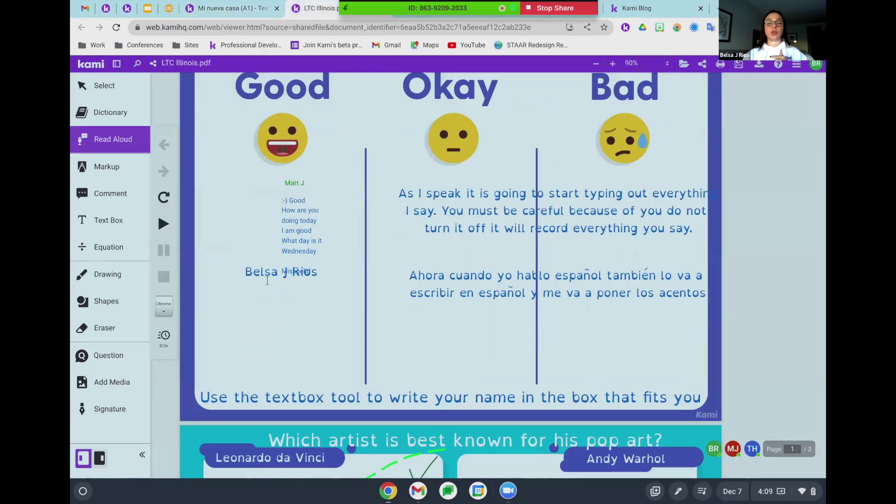
{"action": "scroll", "coordinate": [268, 280], "scroll_direction": "down", "scroll_amount": 2}
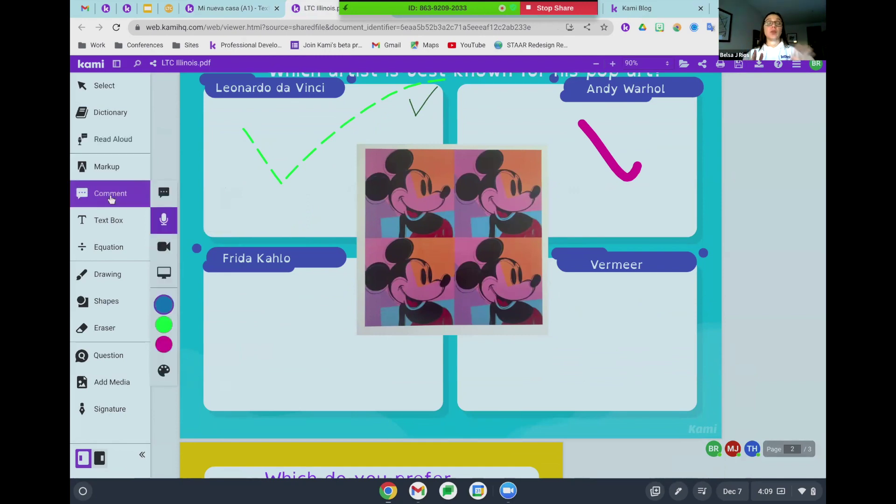
{"action": "left_click", "coordinate": [164, 195]}
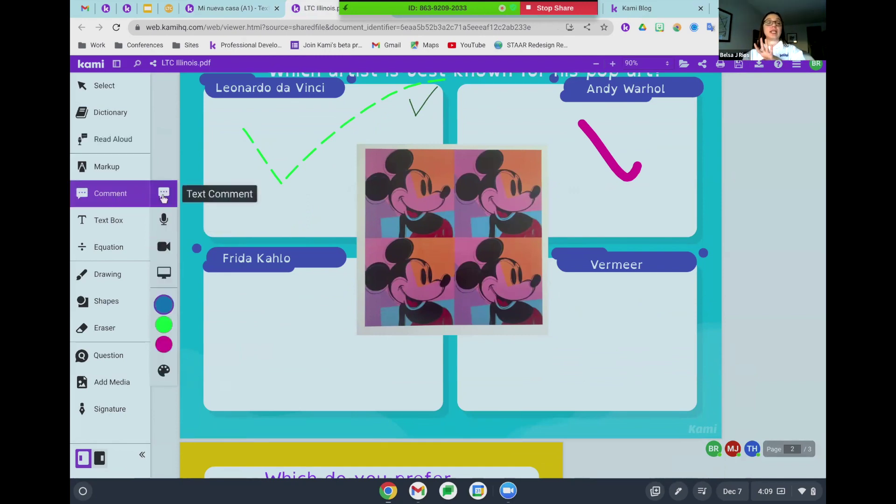
{"action": "left_click", "coordinate": [163, 219]}
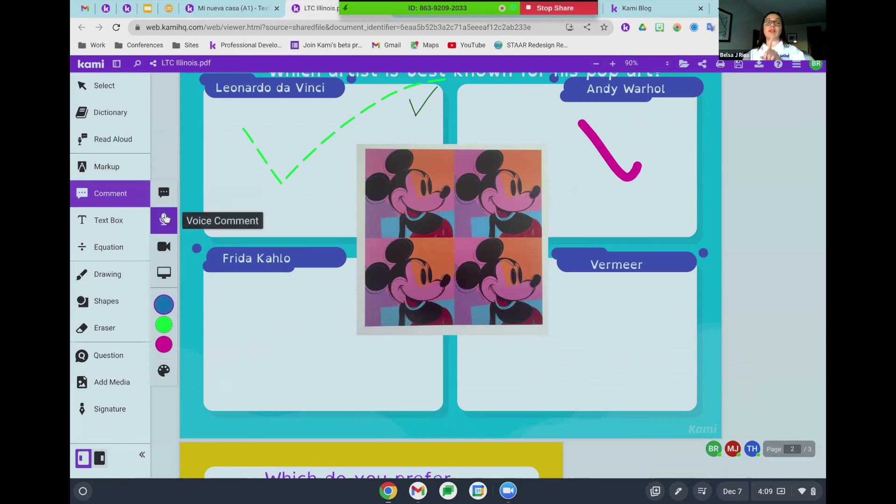
{"action": "left_click", "coordinate": [167, 256]}
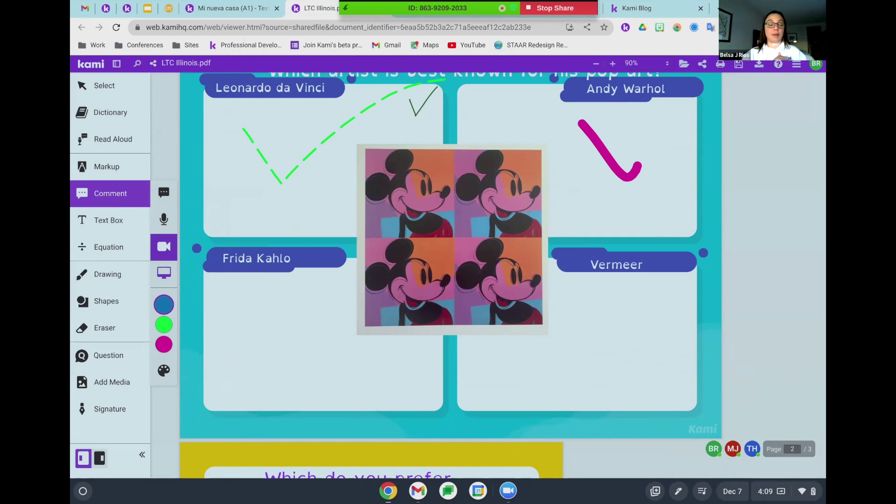
Record a screen comment in the Frida Kahlo box, sharing the LTC Illinois.pdf Chrome tab with the camera disabled, and finish the recording.
{"action": "left_click", "coordinate": [164, 273]}
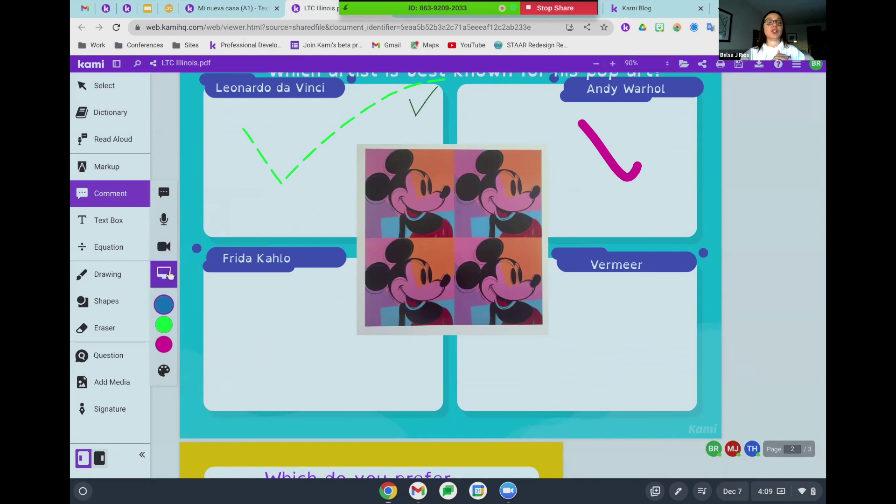
{"action": "left_click", "coordinate": [230, 290]}
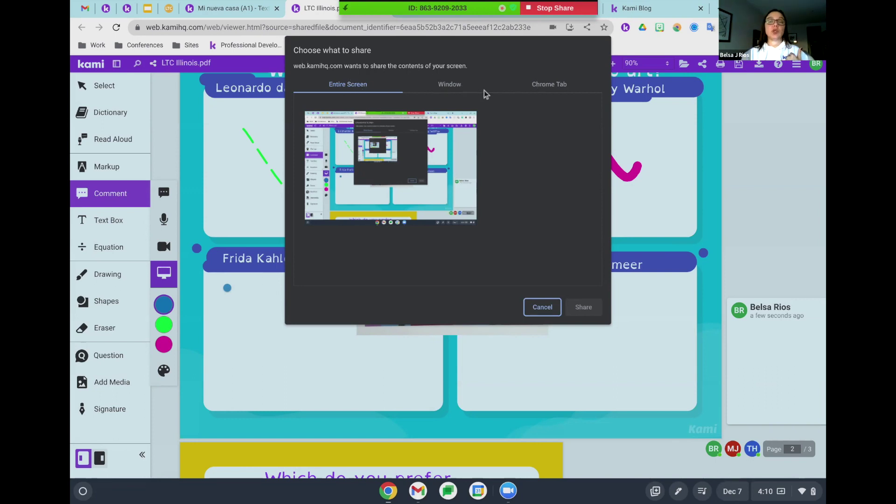
{"action": "left_click", "coordinate": [544, 86]}
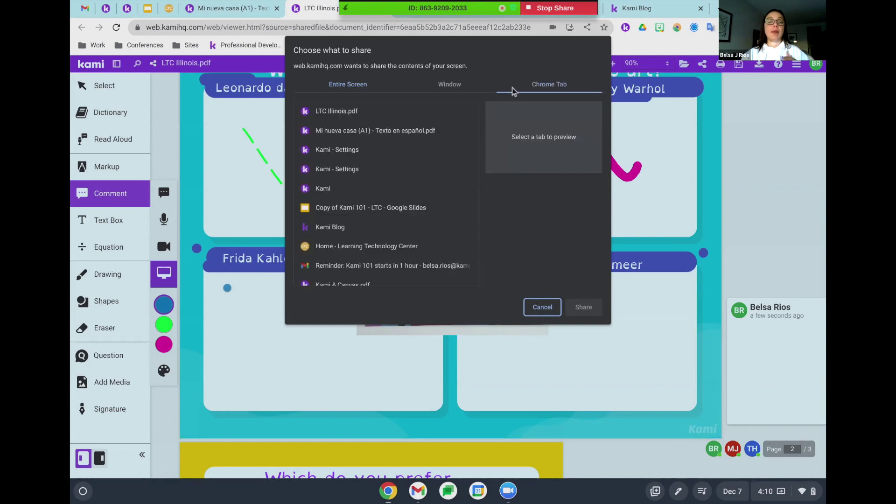
{"action": "left_click", "coordinate": [354, 112]}
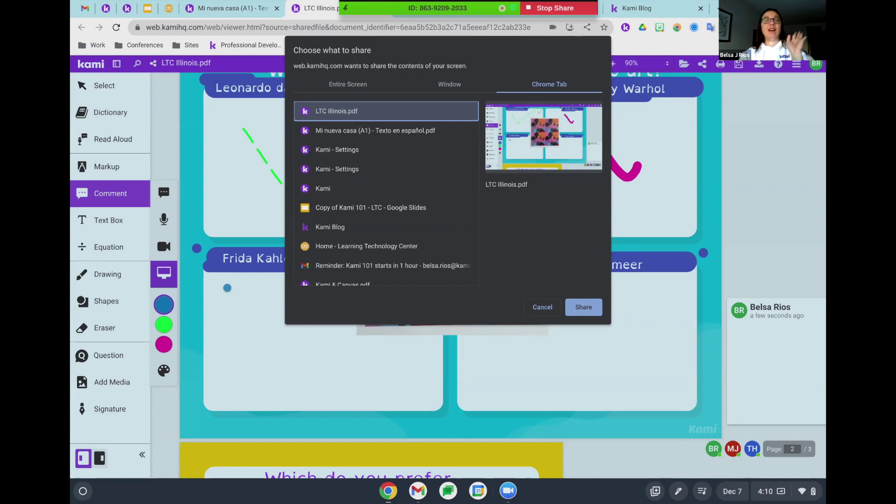
{"action": "left_click", "coordinate": [582, 307]}
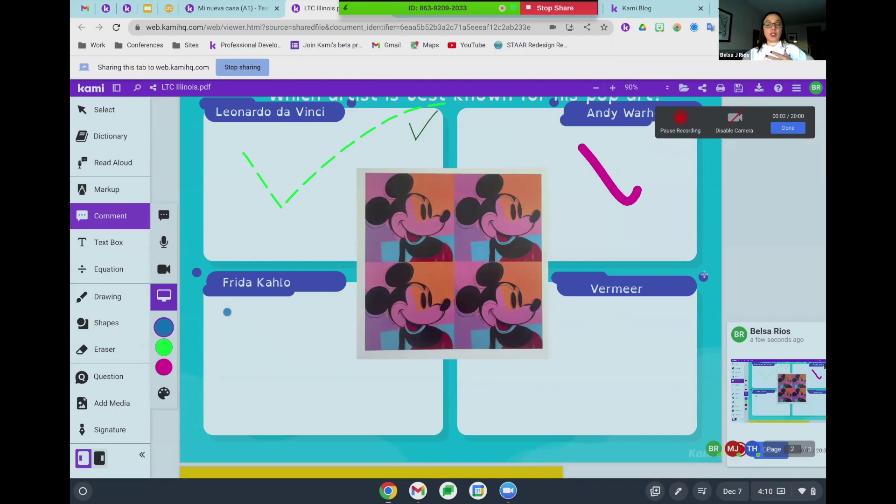
{"action": "left_click", "coordinate": [734, 119]}
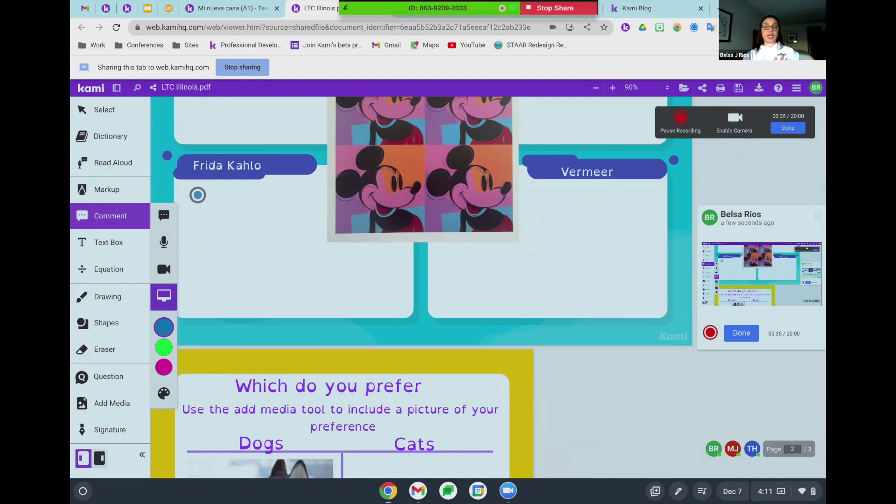
{"action": "left_click", "coordinate": [731, 335]}
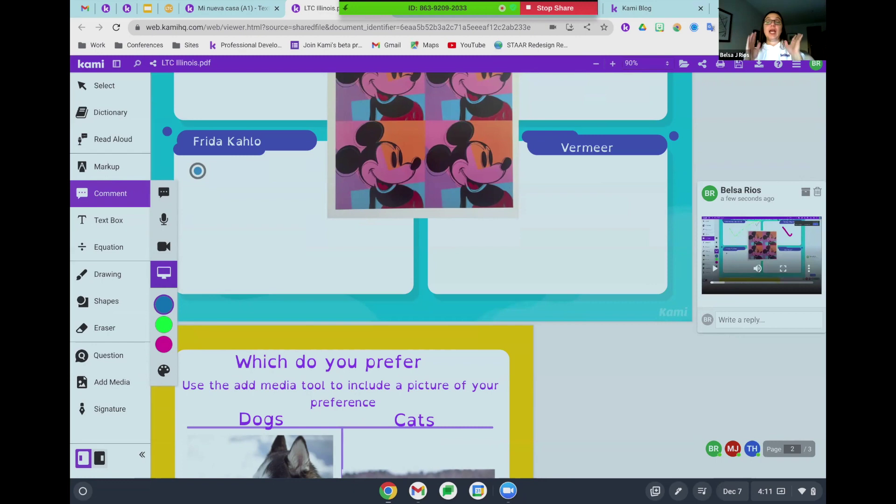
Play the recorded screen comment briefly, pause it, view it full screen, and return to the document.
{"action": "left_click", "coordinate": [716, 270]}
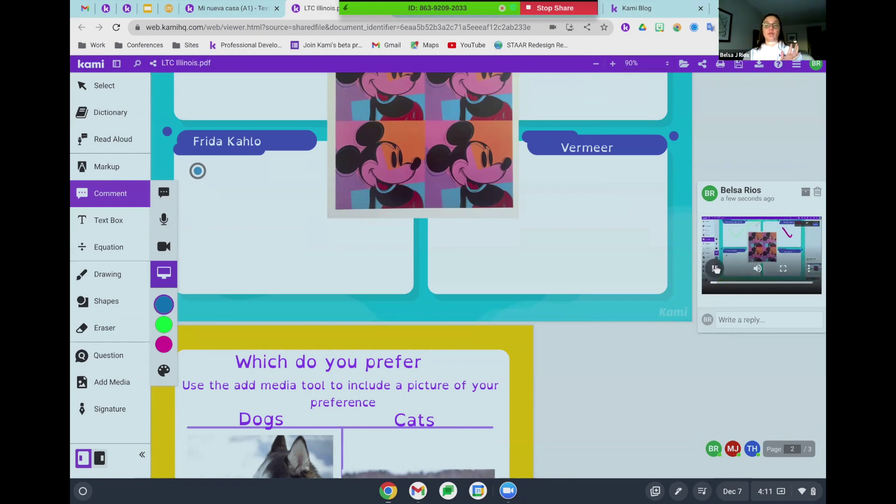
{"action": "left_click", "coordinate": [716, 270]}
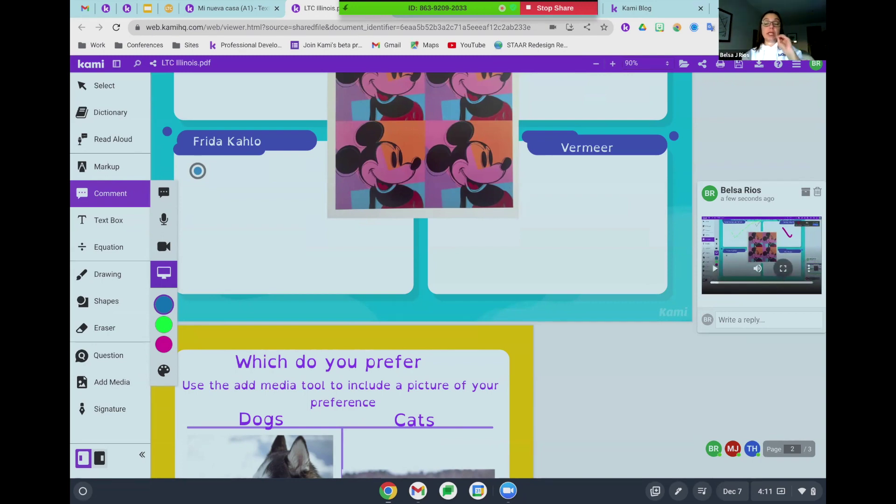
{"action": "left_click", "coordinate": [782, 273]}
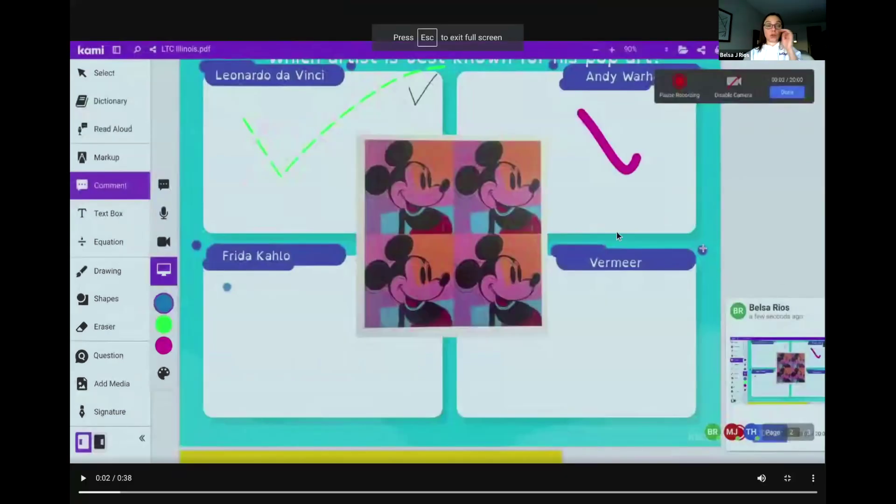
{"action": "key", "text": "Escape"}
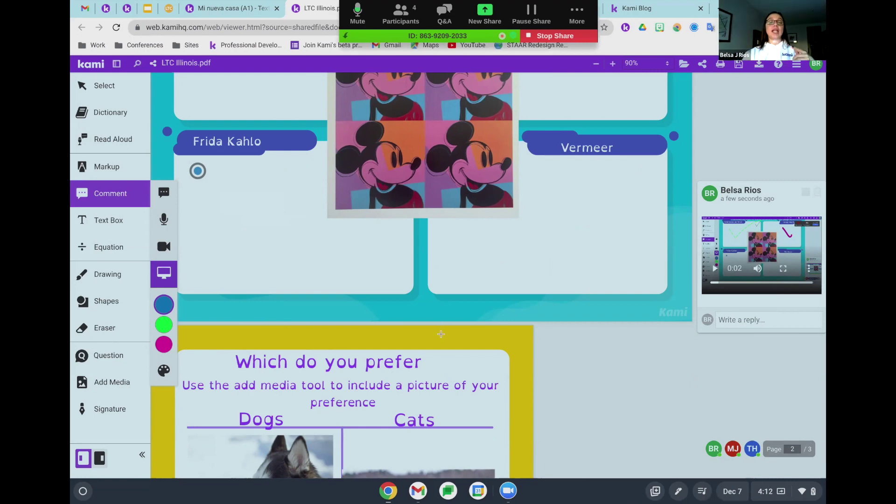
Add a text comment in the Vermeer box reading "Next time google the info".
{"action": "scroll", "coordinate": [394, 301], "scroll_direction": "down", "scroll_amount": 2}
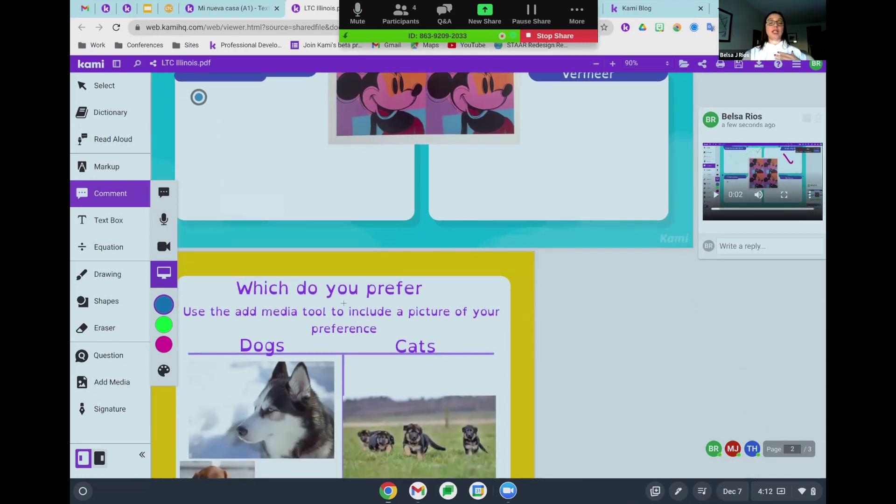
{"action": "scroll", "coordinate": [343, 304], "scroll_direction": "up", "scroll_amount": 2}
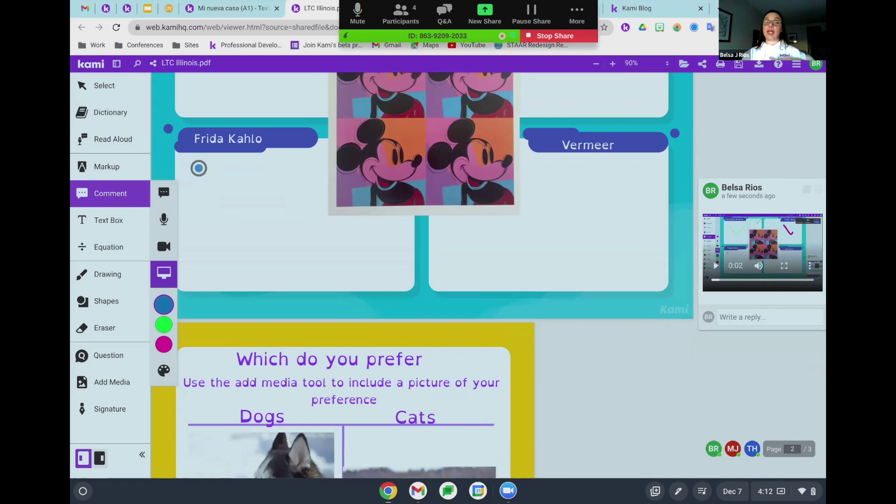
{"action": "left_click", "coordinate": [163, 192]}
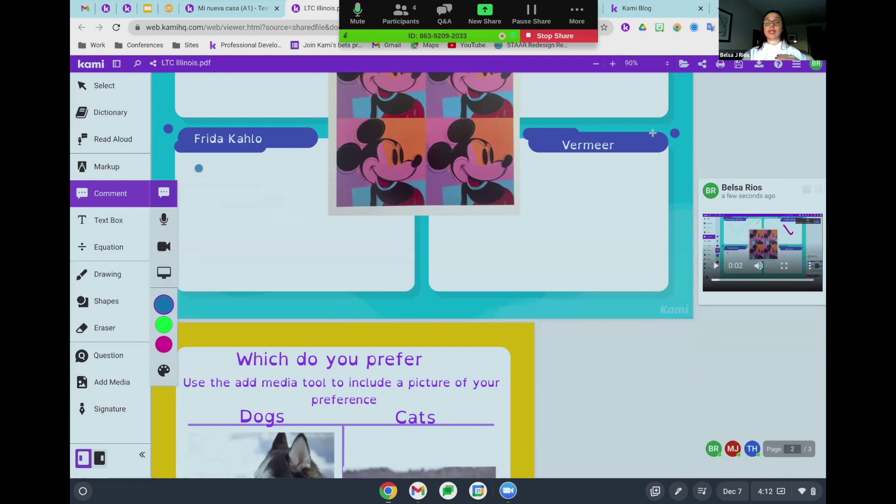
{"action": "left_click", "coordinate": [658, 166]}
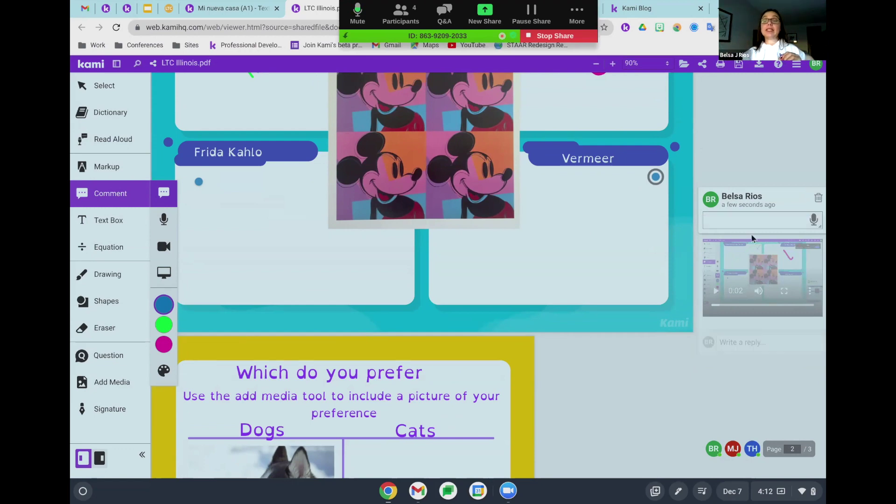
{"action": "left_click", "coordinate": [755, 223]}
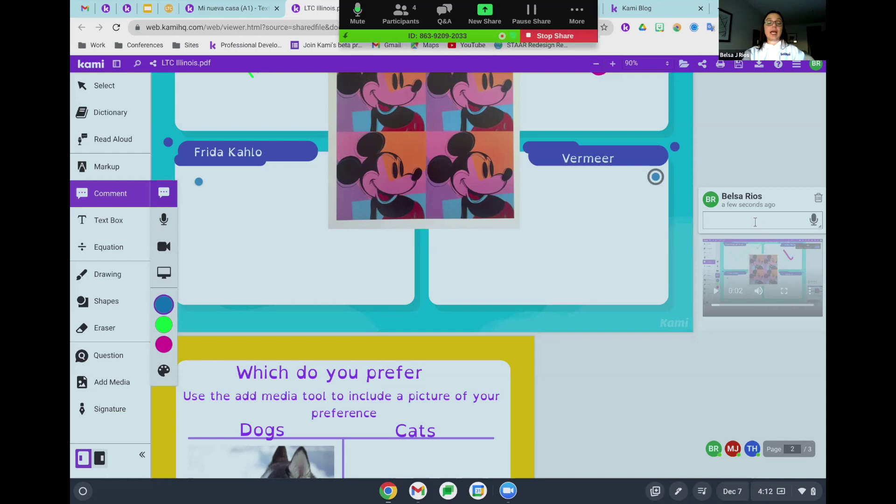
{"action": "type", "text": "N"}
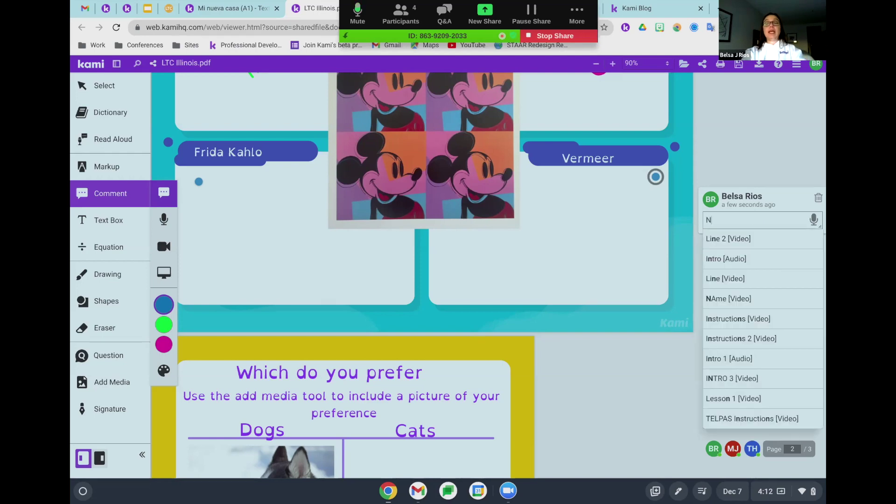
{"action": "type", "text": "ext time google thj"}
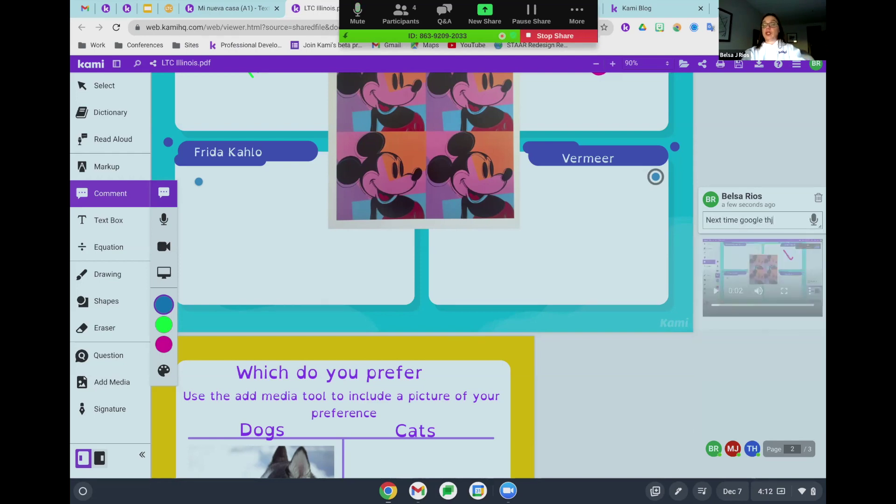
{"action": "key", "text": "BackSpace"}
{"action": "type", "text": "e "}
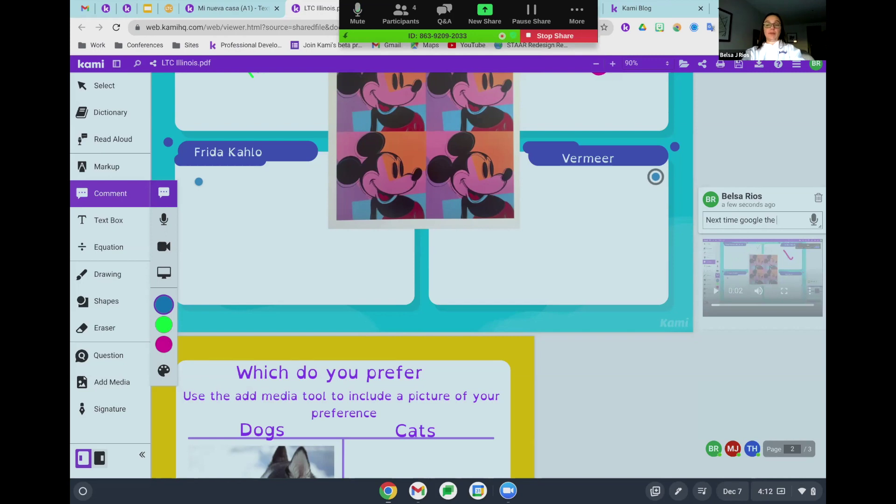
{"action": "type", "text": "info"}
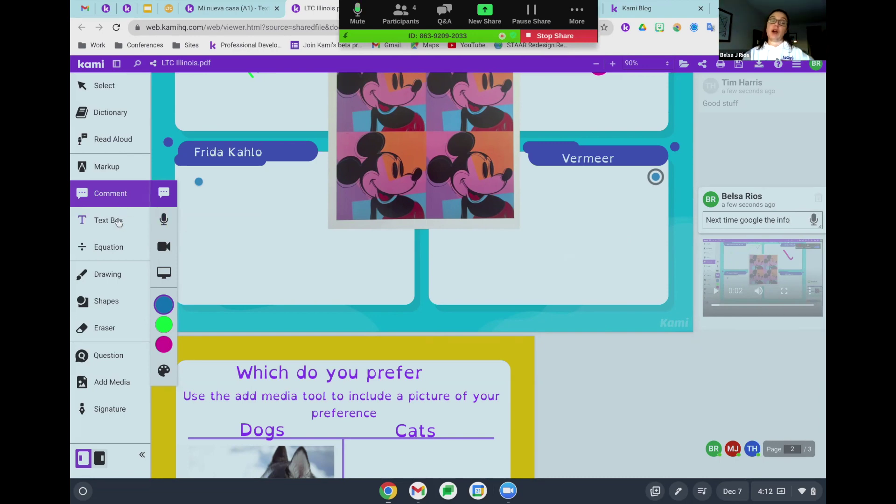
Switch to Mi nueva casa (A1) - Texto en español.pdf and strike through the second paragraph's first two sentences in magenta.
{"action": "left_click", "coordinate": [109, 177]}
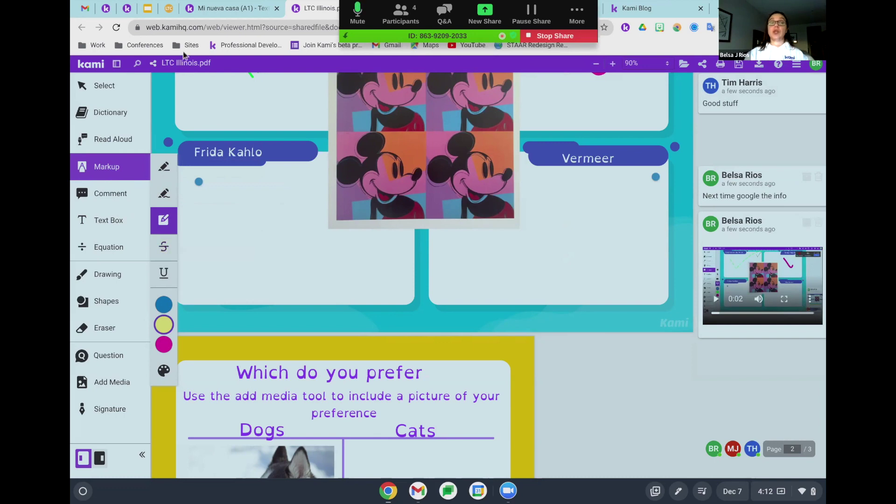
{"action": "left_click", "coordinate": [211, 9]}
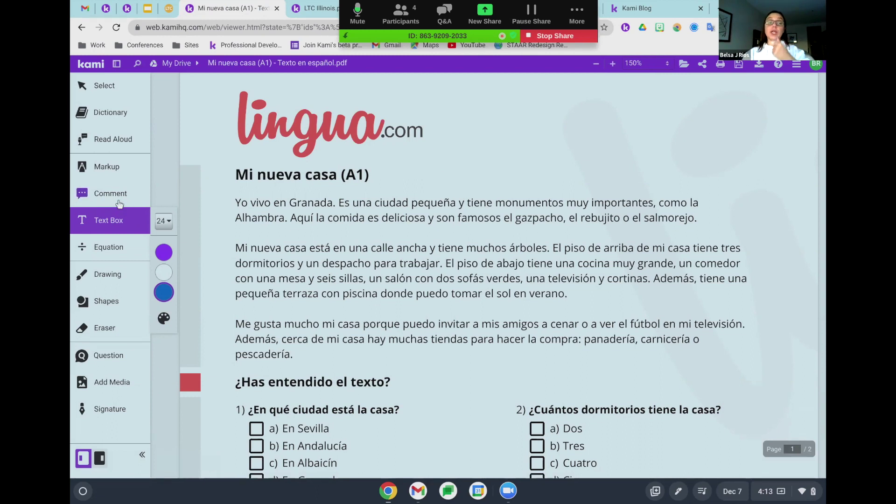
{"action": "left_click", "coordinate": [112, 167]}
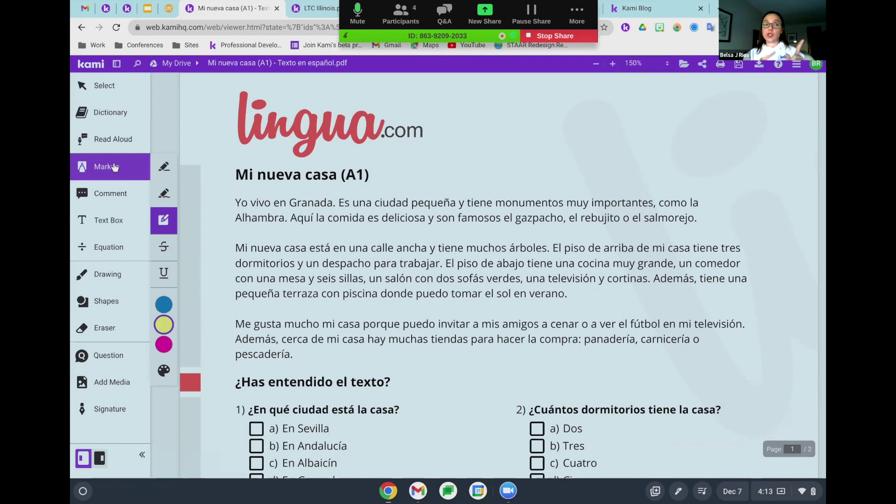
{"action": "left_click", "coordinate": [162, 248]}
{"action": "left_click", "coordinate": [163, 344]}
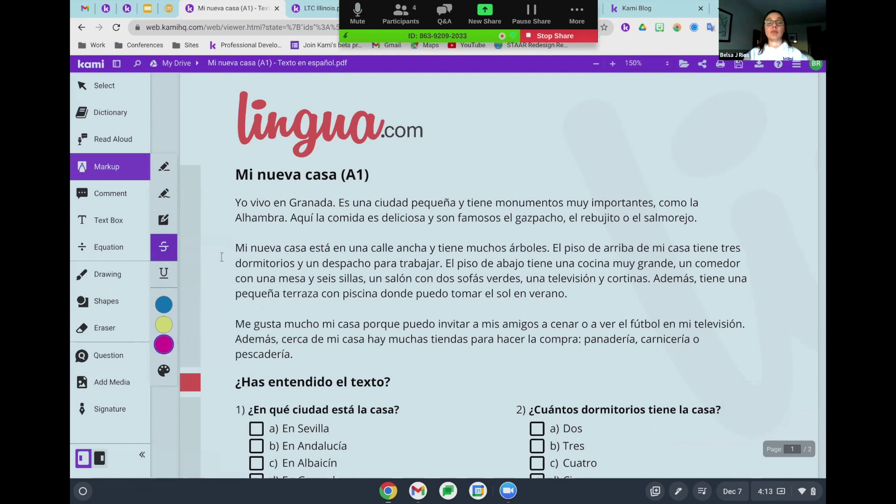
{"action": "left_click_drag", "start_coordinate": [234, 248], "coordinate": [442, 266]}
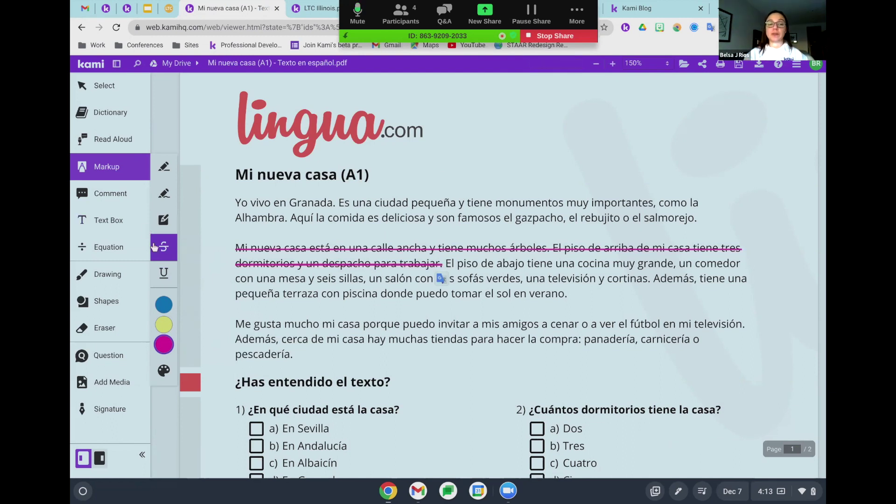
Underline the word "ciudad" in question 1 in blue.
{"action": "left_click", "coordinate": [164, 273]}
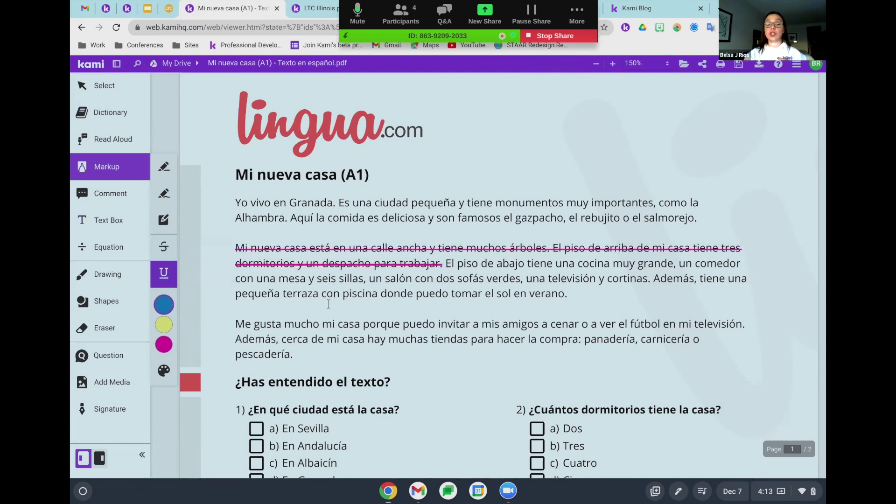
{"action": "scroll", "coordinate": [453, 372], "scroll_direction": "down", "scroll_amount": 5}
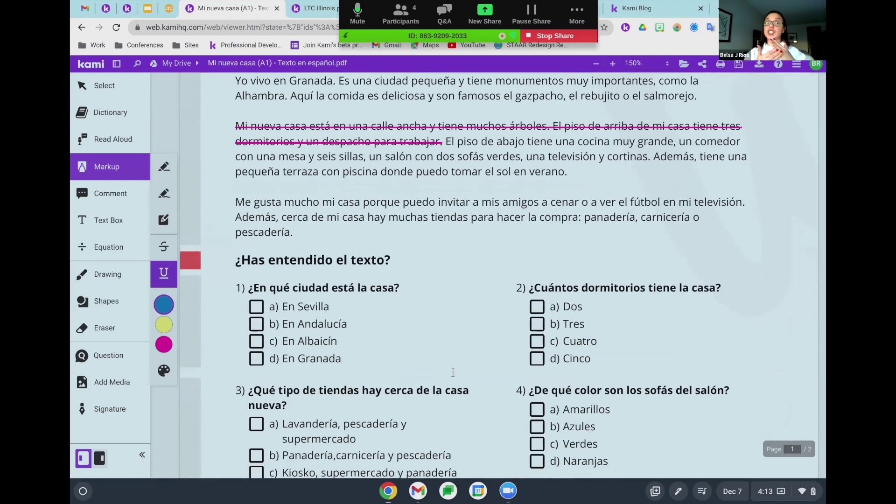
{"action": "double_click", "coordinate": [309, 292]}
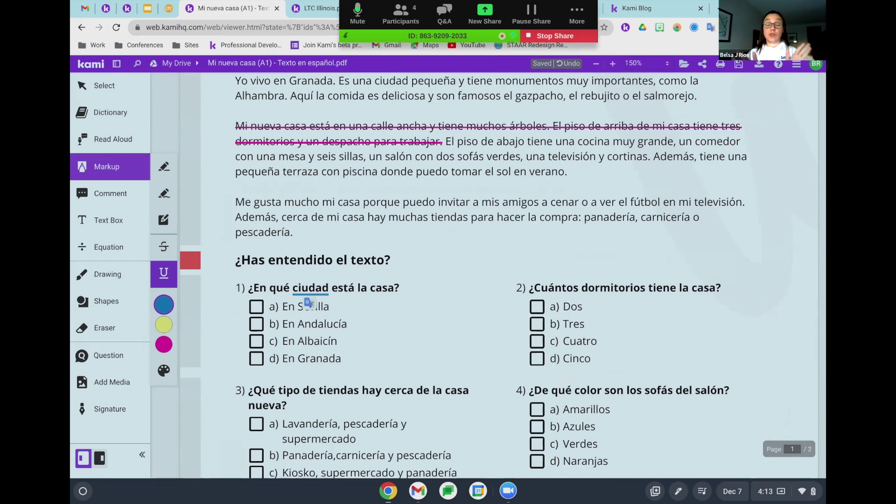
Return to LTC Illinois.pdf and draw a magenta dot and a short freehand stroke in the Frida Kahlo box at size 8.
{"action": "left_click", "coordinate": [105, 283]}
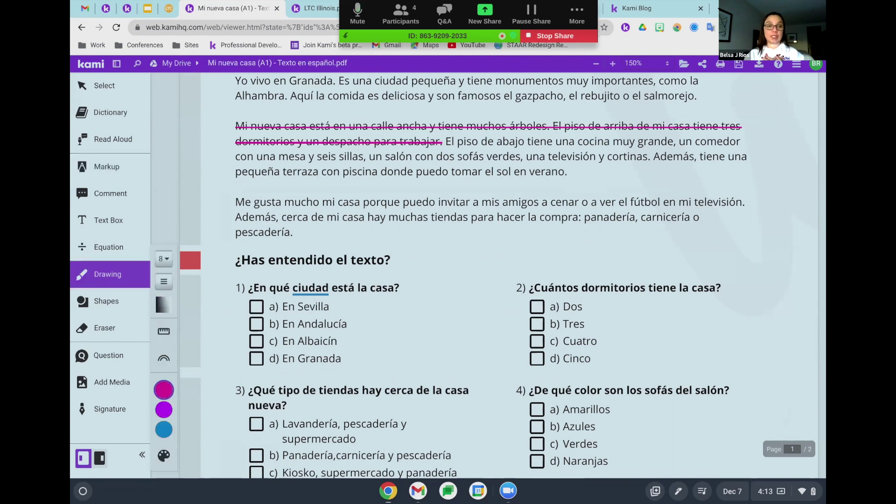
{"action": "left_click", "coordinate": [296, 8]}
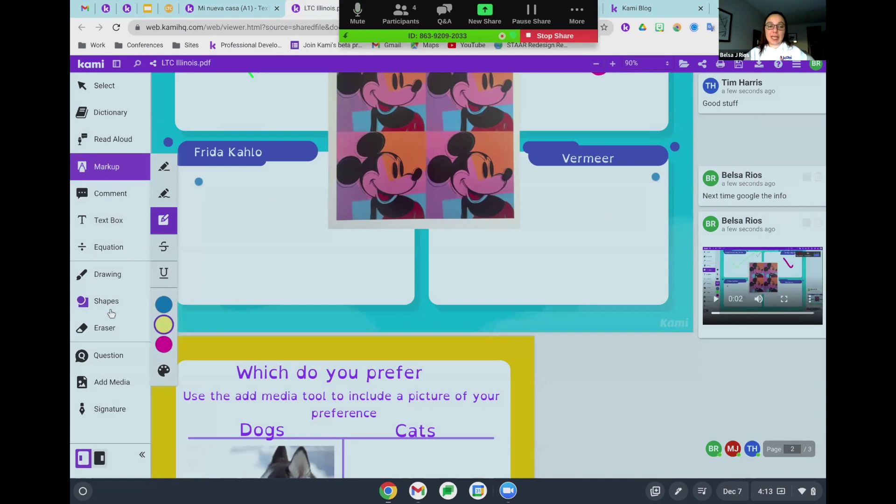
{"action": "left_click", "coordinate": [116, 272]}
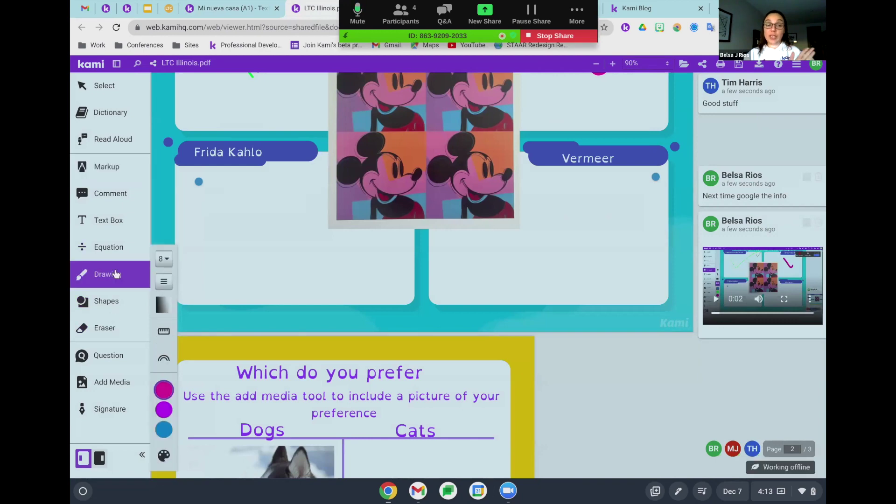
{"action": "left_click", "coordinate": [163, 330]}
{"action": "left_click", "coordinate": [218, 270]}
{"action": "left_click", "coordinate": [164, 331]}
{"action": "left_click_drag", "start_coordinate": [250, 236], "coordinate": [308, 248]}
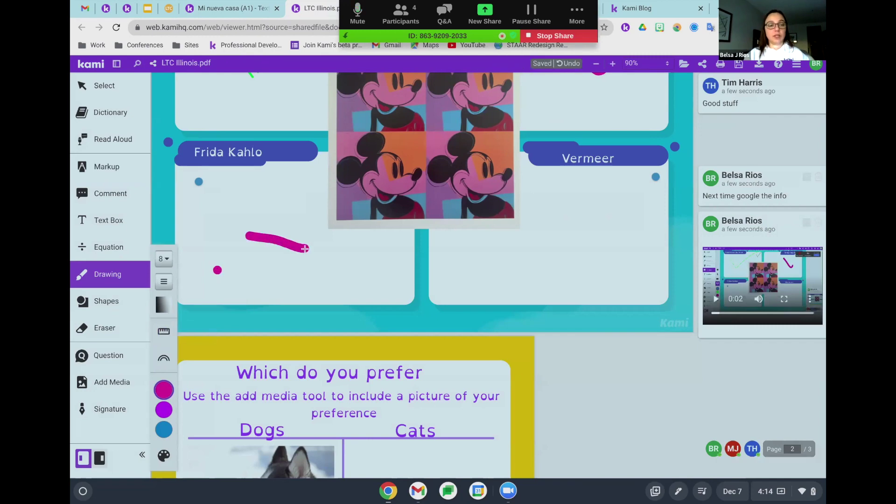
Turn on the drawing ruler, draw a horizontal magenta stroke above the others in the Frida Kahlo box, and switch to the protractor.
{"action": "left_click", "coordinate": [163, 330]}
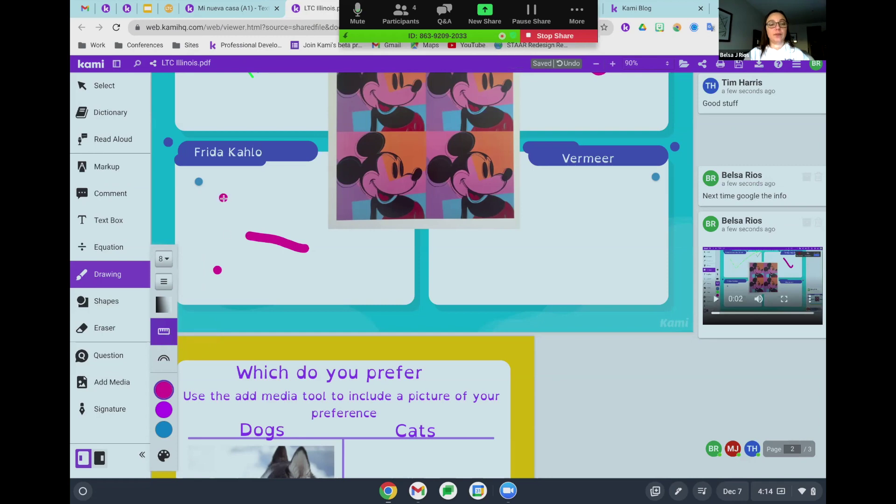
{"action": "left_click_drag", "start_coordinate": [223, 198], "coordinate": [287, 199]}
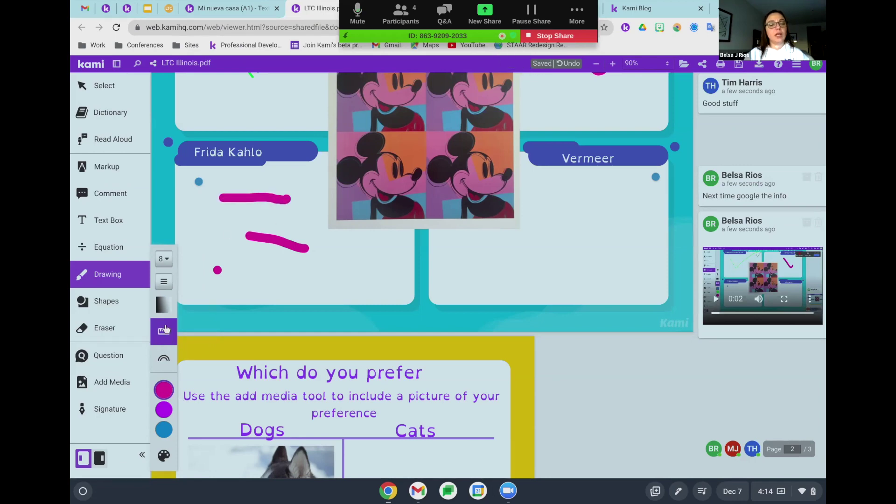
{"action": "left_click", "coordinate": [161, 363]}
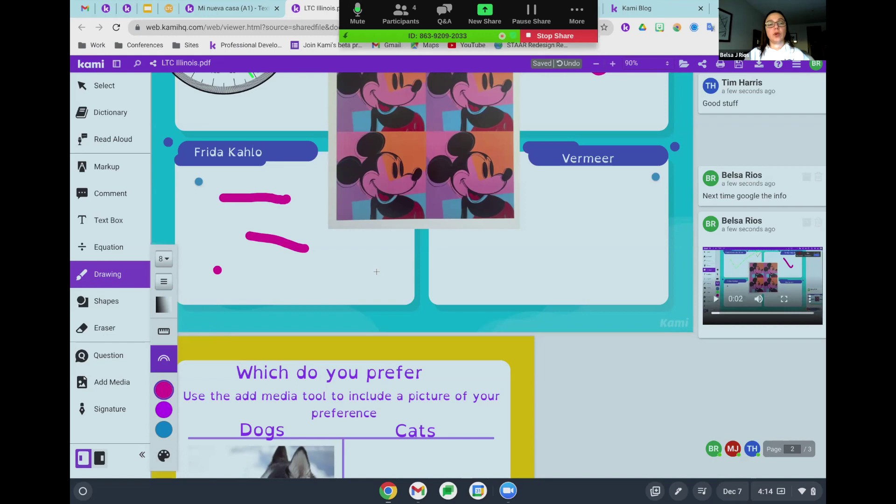
Move the protractor to the Vermeer box, enlarge it over the Andy Warhol answer, and close it.
{"action": "scroll", "coordinate": [247, 227], "scroll_direction": "up", "scroll_amount": 6}
{"action": "scroll", "coordinate": [252, 242], "scroll_direction": "down", "scroll_amount": 1}
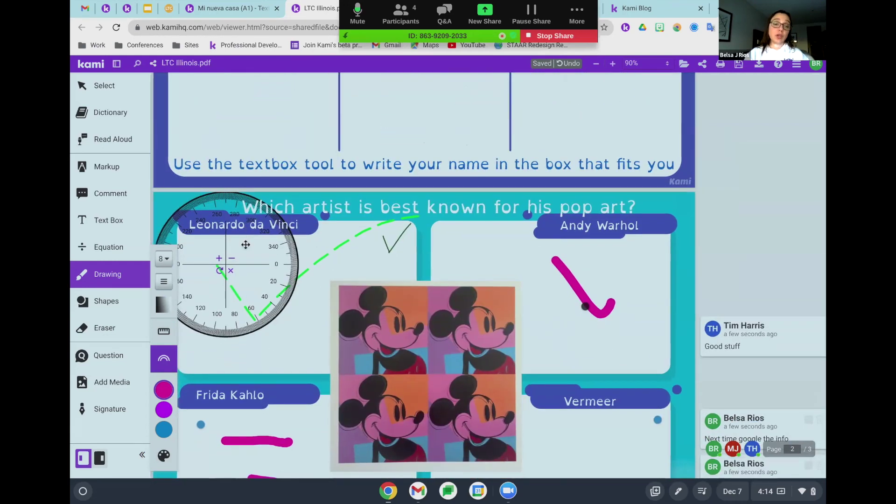
{"action": "left_click_drag", "start_coordinate": [261, 265], "coordinate": [610, 366]}
{"action": "scroll", "coordinate": [610, 366], "scroll_direction": "down", "scroll_amount": 2}
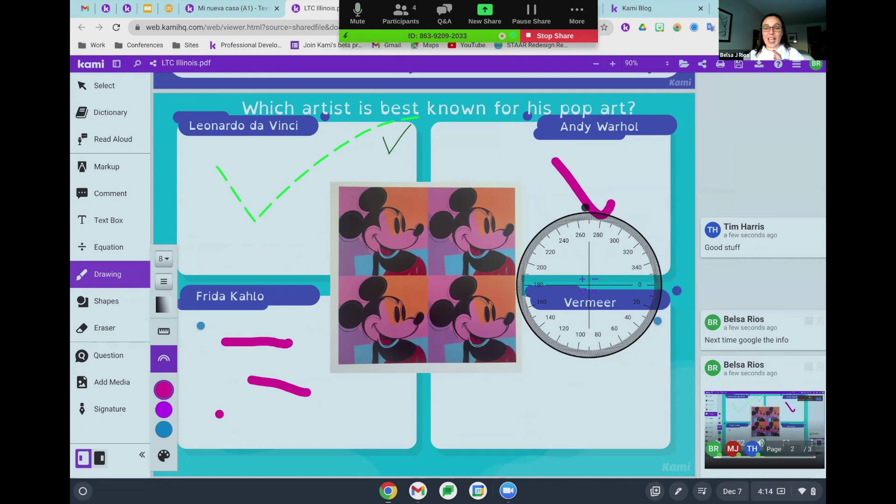
{"action": "left_click", "coordinate": [582, 280]}
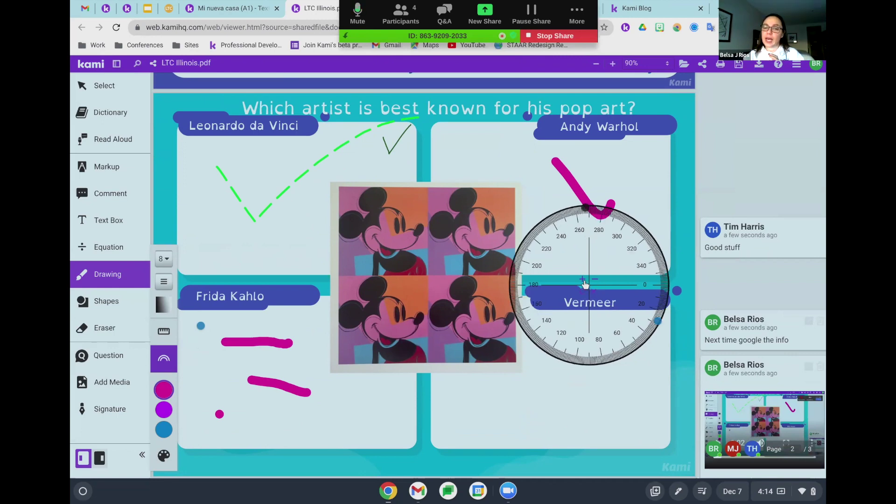
{"action": "left_click", "coordinate": [585, 284]}
{"action": "left_click", "coordinate": [584, 284]}
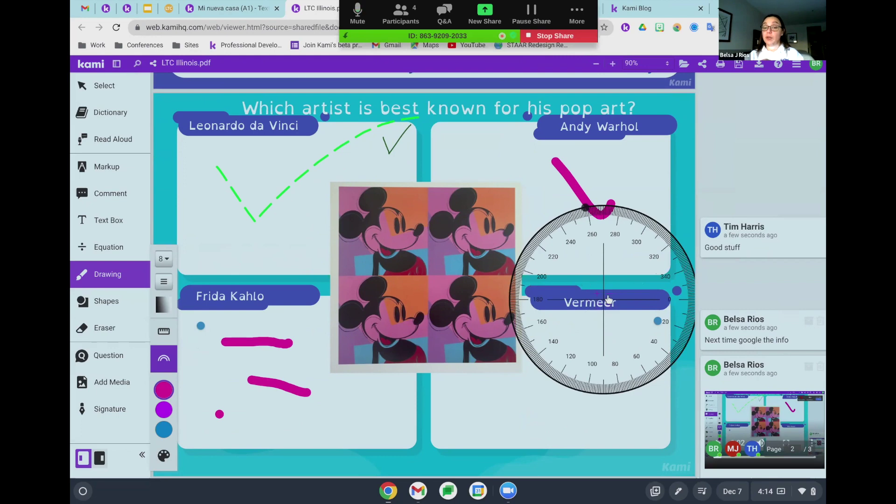
{"action": "left_click_drag", "start_coordinate": [593, 269], "coordinate": [577, 218]}
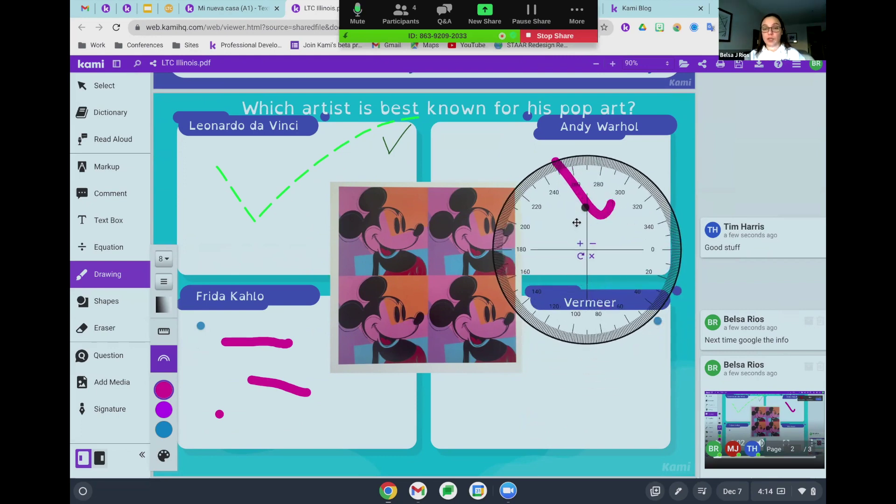
{"action": "left_click", "coordinate": [591, 257]}
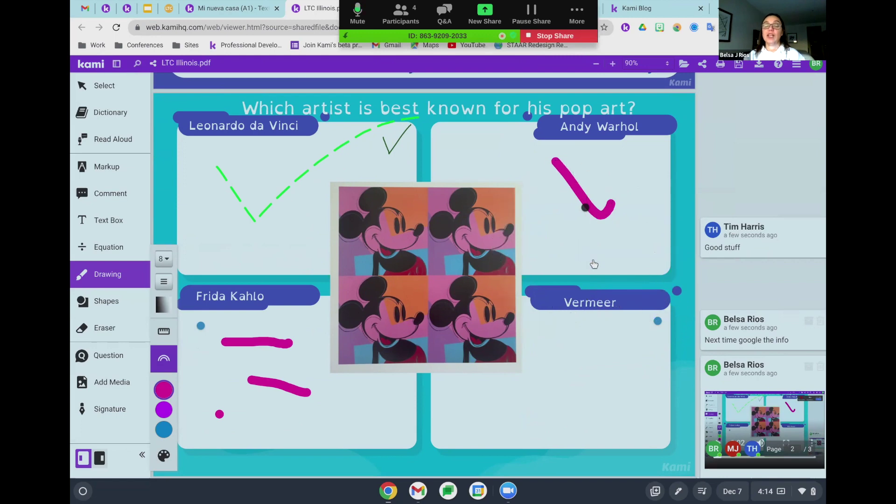
Turn on the drawing ruler, move it down the artist page, rotate it clockwise twice, and close it.
{"action": "left_click", "coordinate": [164, 333]}
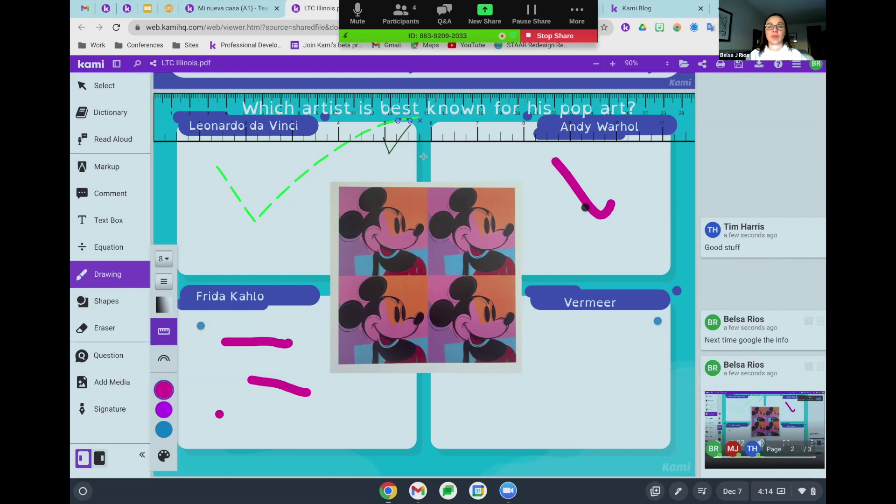
{"action": "left_click_drag", "start_coordinate": [451, 133], "coordinate": [452, 208]}
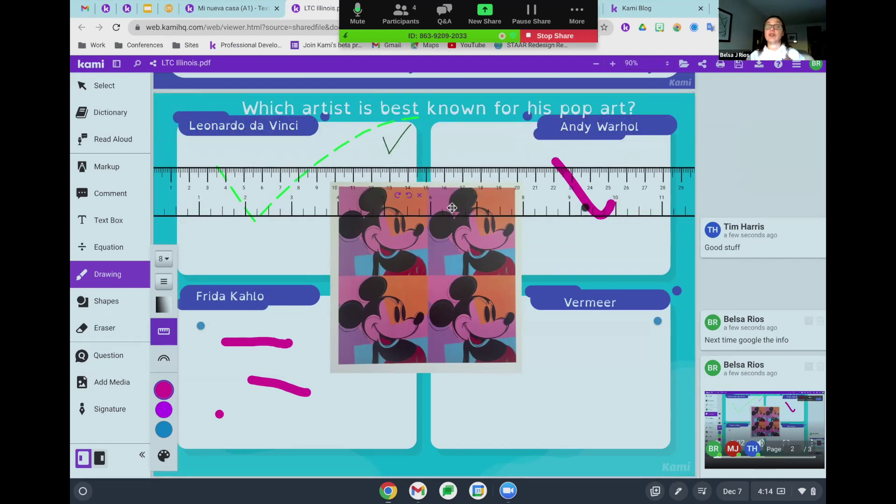
{"action": "left_click", "coordinate": [399, 197]}
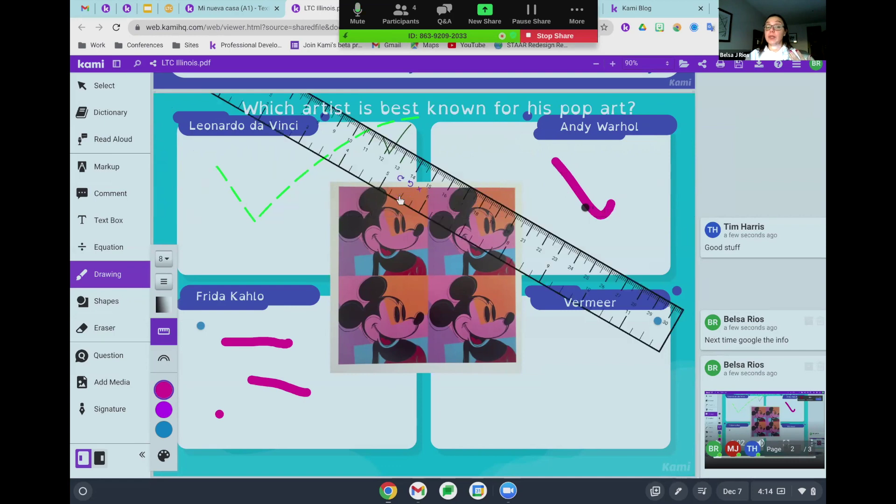
{"action": "left_click", "coordinate": [400, 182]}
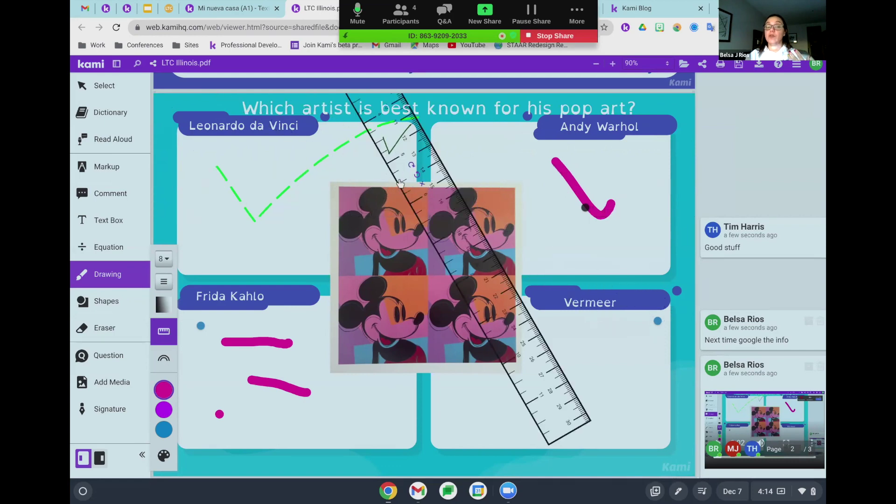
{"action": "left_click", "coordinate": [423, 186]}
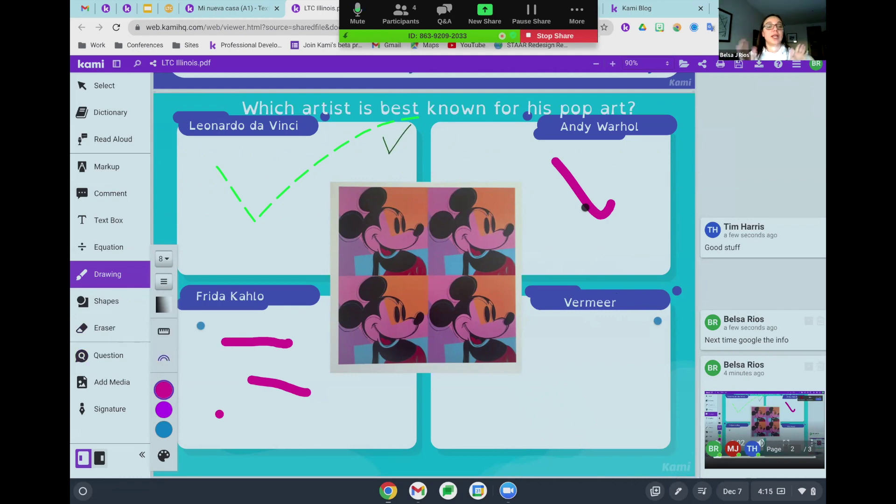
Switch to Mi nueva casa (A1) - Texto en español.pdf and go to the blank area of page 2.
{"action": "scroll", "coordinate": [542, 250], "scroll_direction": "down", "scroll_amount": 3}
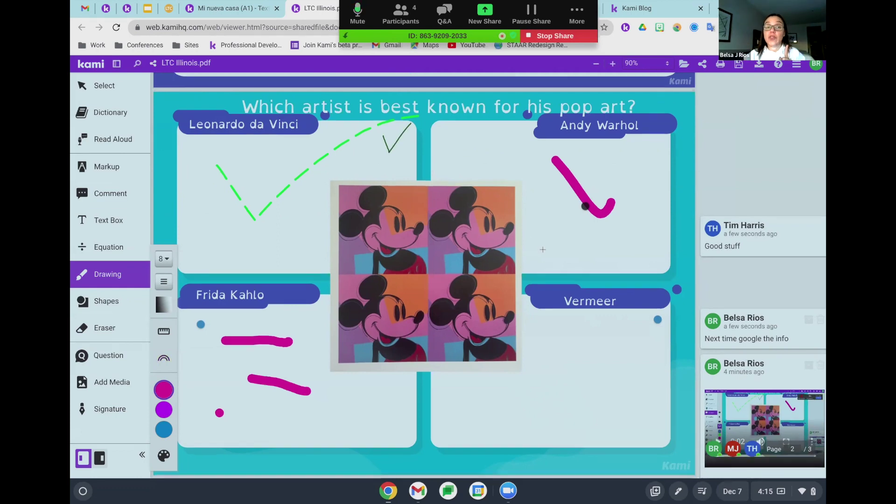
{"action": "scroll", "coordinate": [542, 250], "scroll_direction": "down", "scroll_amount": 4}
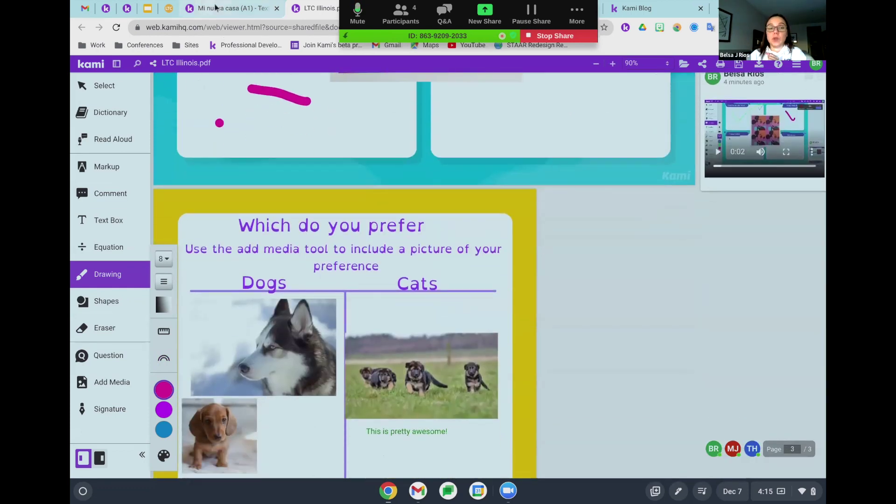
{"action": "key", "text": "ctrl+shift+Tab"}
{"action": "scroll", "coordinate": [495, 272], "scroll_direction": "down", "scroll_amount": 10}
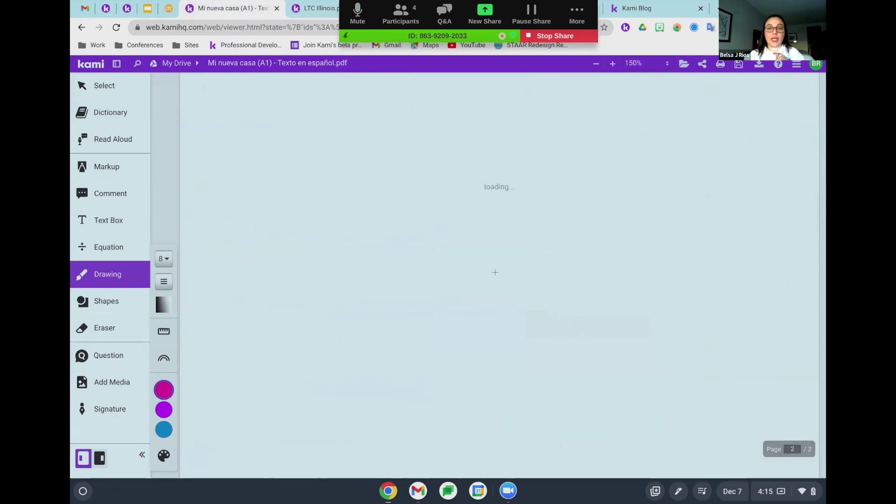
{"action": "scroll", "coordinate": [499, 275], "scroll_direction": "up", "scroll_amount": 3}
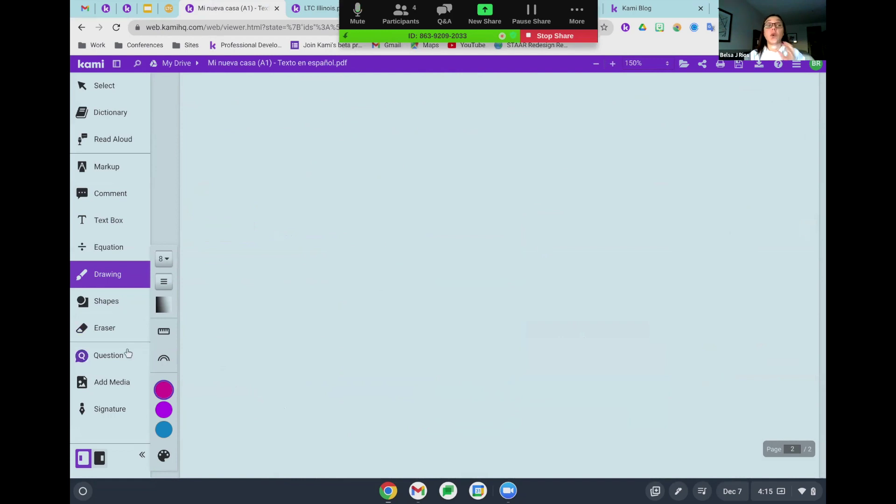
Add a multiple-choice question to page 2 with the text "What is the main idea".
{"action": "left_click", "coordinate": [116, 360]}
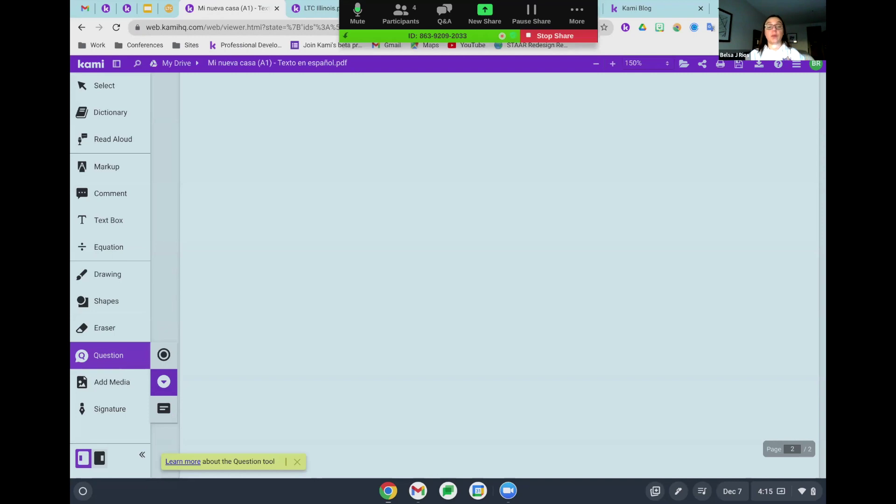
{"action": "left_click", "coordinate": [163, 355]}
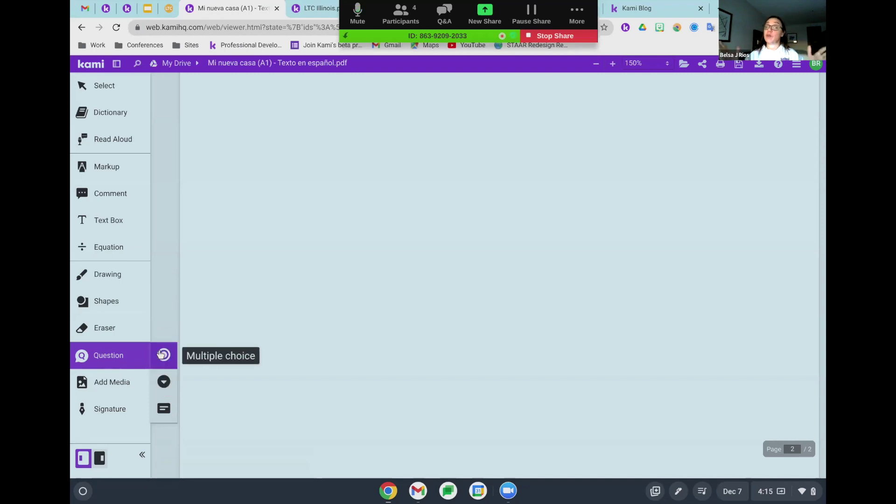
{"action": "left_click", "coordinate": [244, 130]}
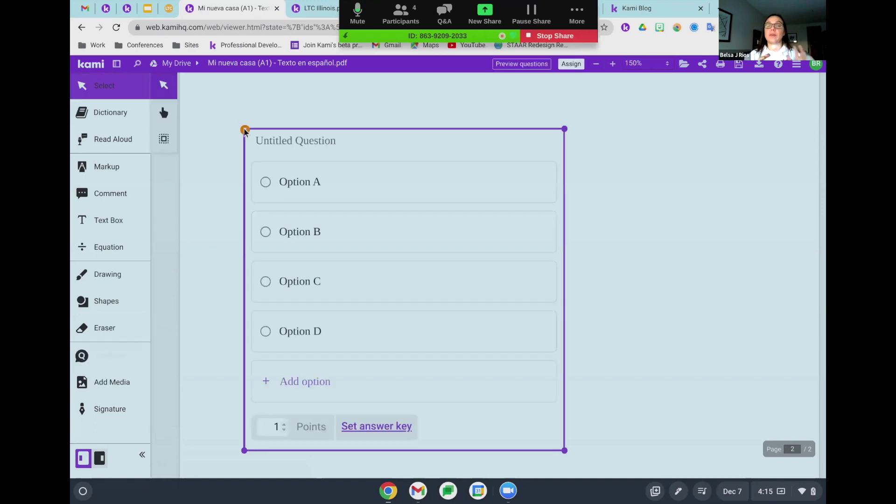
{"action": "left_click", "coordinate": [353, 139]}
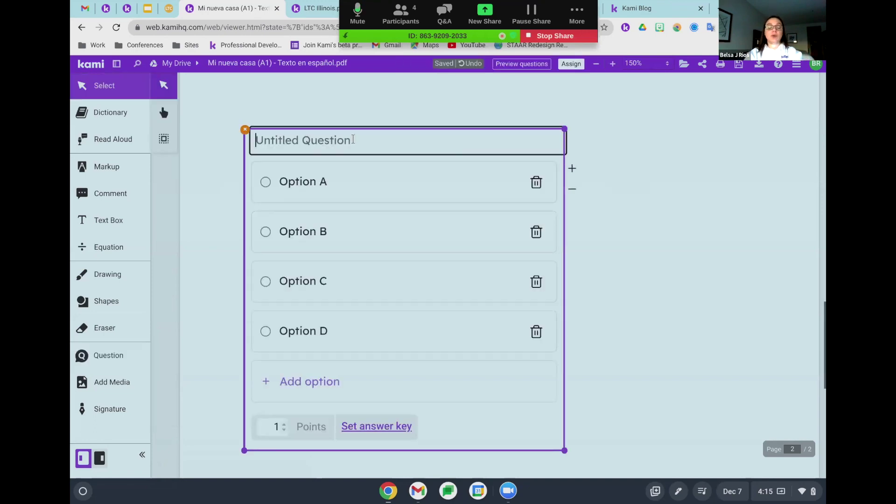
{"action": "type", "text": "What is t"}
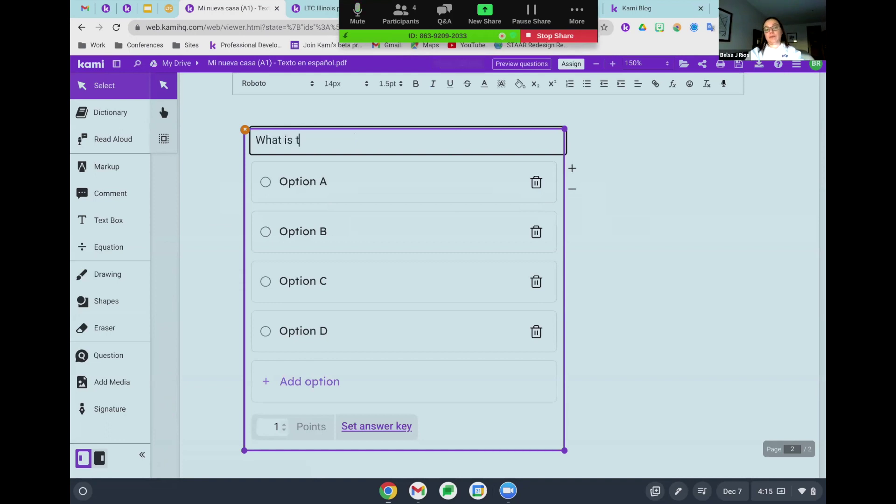
{"action": "type", "text": "he main idea"}
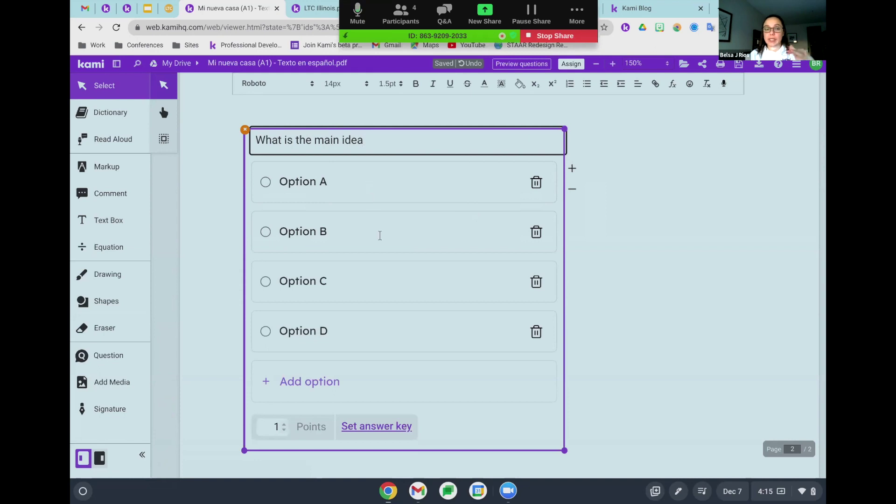
Switch the question's answer type to multiple answers and back to single answer, and delete the question.
{"action": "scroll", "coordinate": [381, 261], "scroll_direction": "down", "scroll_amount": 1}
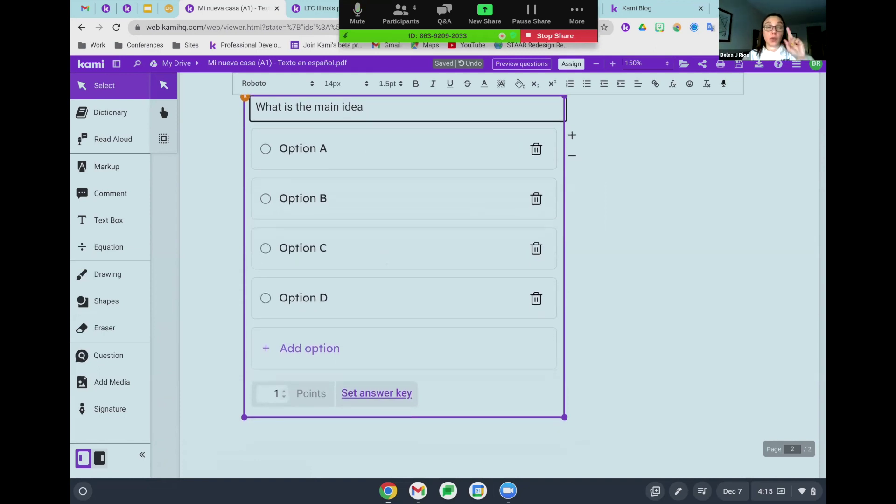
{"action": "left_click", "coordinate": [380, 392]}
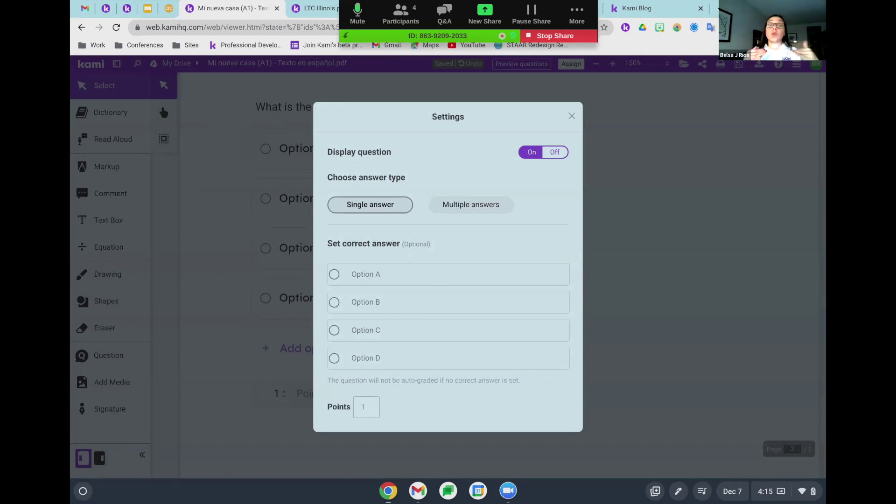
{"action": "left_click", "coordinate": [466, 211]}
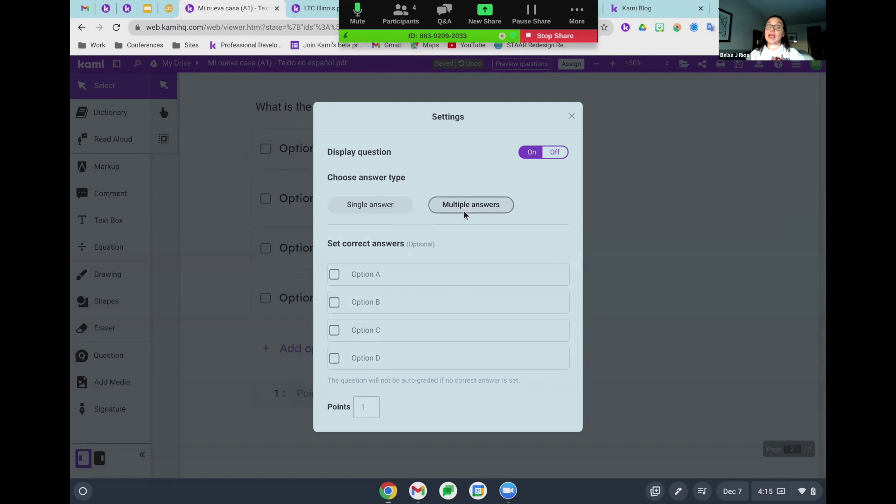
{"action": "left_click", "coordinate": [369, 209]}
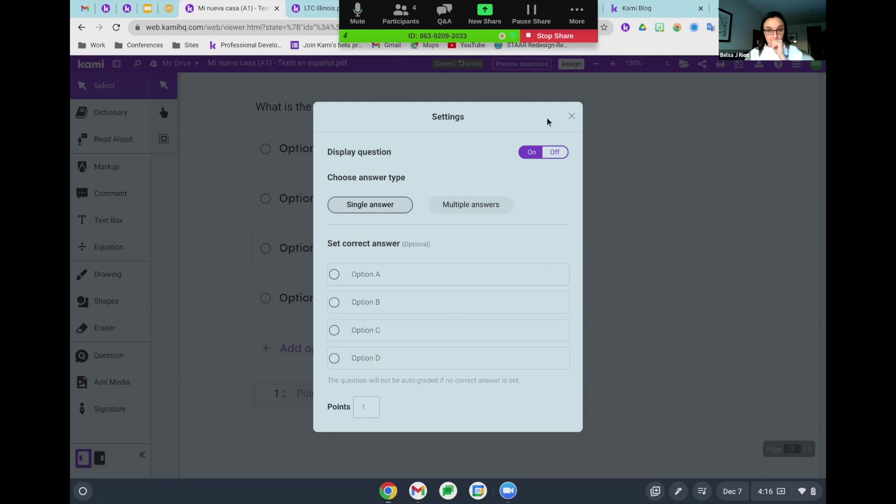
{"action": "left_click", "coordinate": [571, 116]}
{"action": "left_click", "coordinate": [244, 94]}
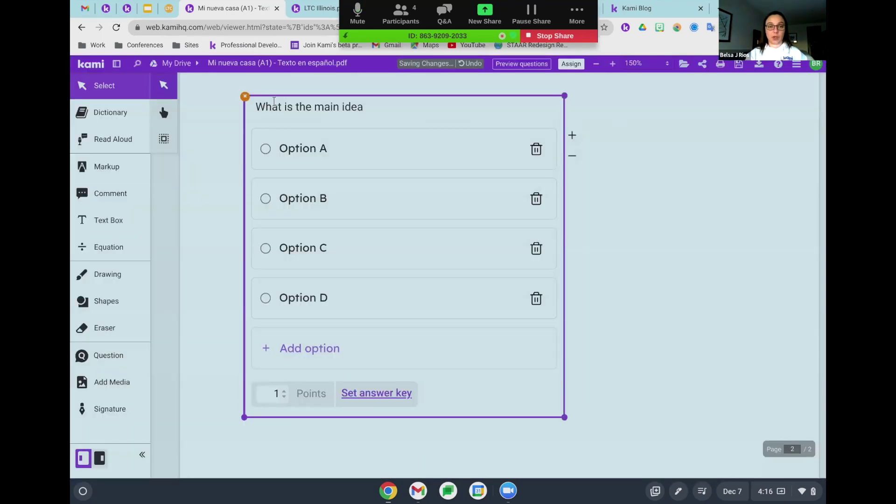
{"action": "key", "text": "Delete"}
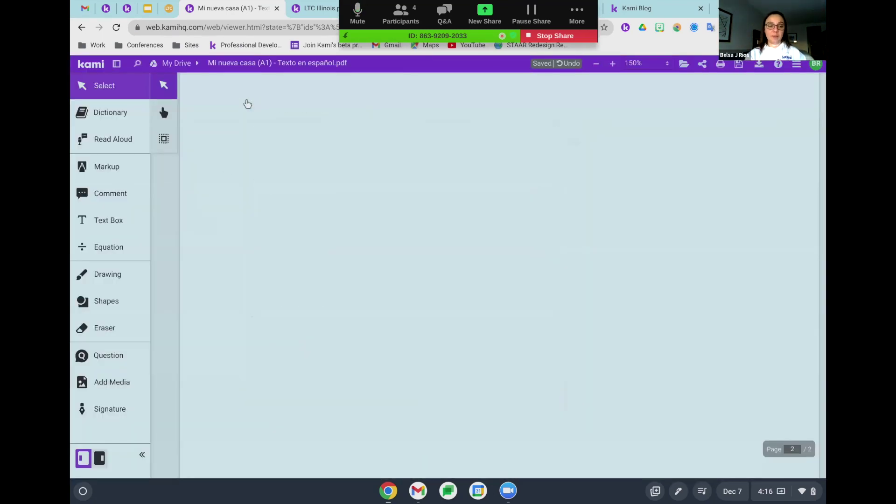
{"action": "left_click", "coordinate": [110, 356]}
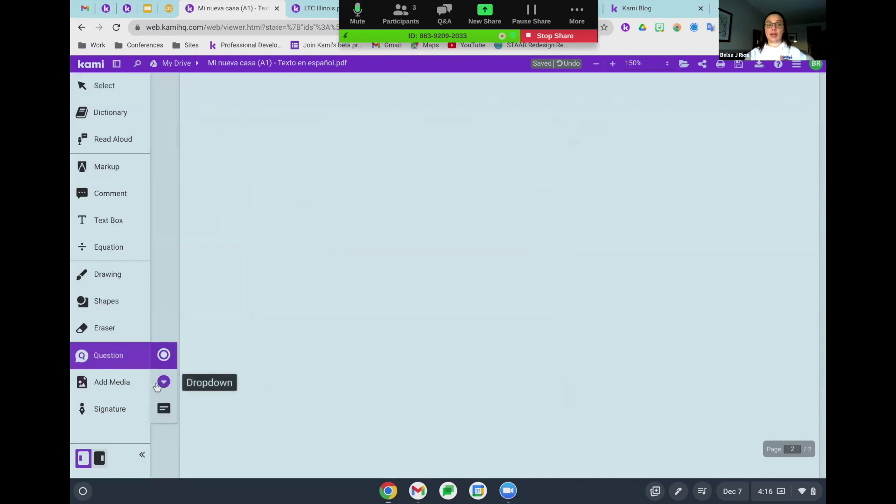
{"action": "left_click", "coordinate": [157, 386]}
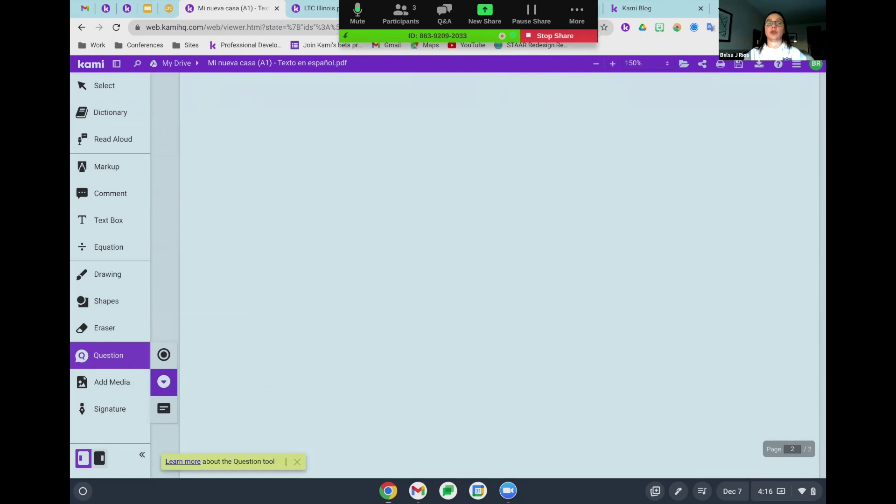
{"action": "left_click", "coordinate": [283, 143]}
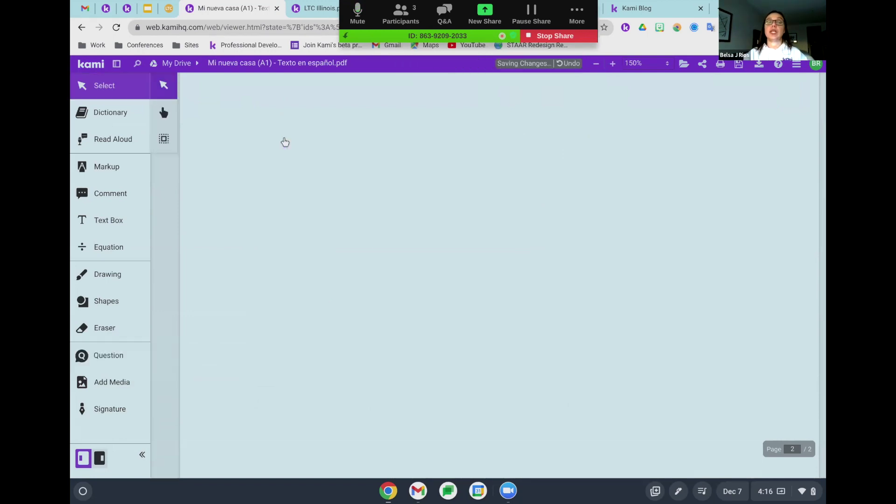
Add a dropdown question to page 2 with the text "Who is the main character".
{"action": "left_click", "coordinate": [100, 357]}
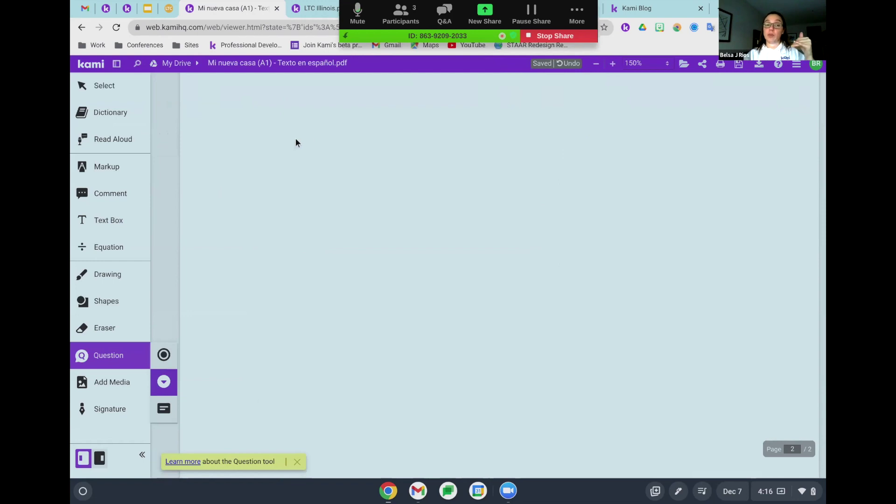
{"action": "left_click", "coordinate": [237, 112]}
{"action": "left_click", "coordinate": [342, 124]}
{"action": "type", "text": "Who is the main "}
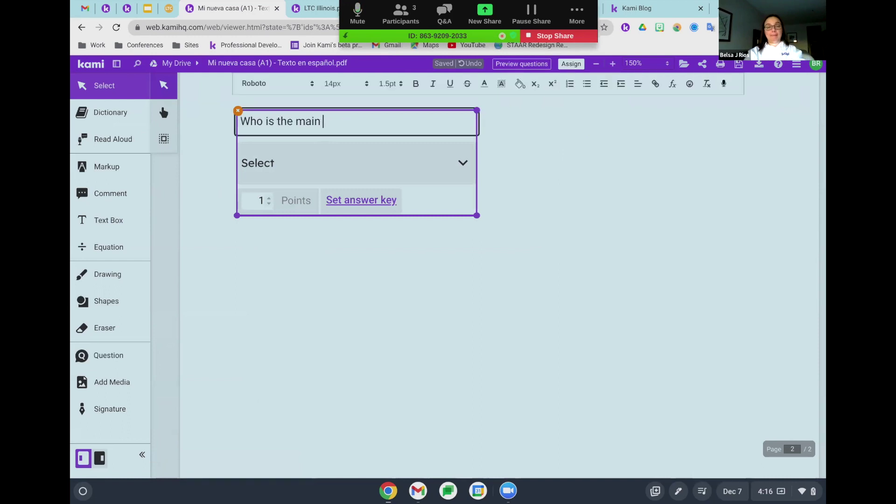
{"action": "type", "text": "character"}
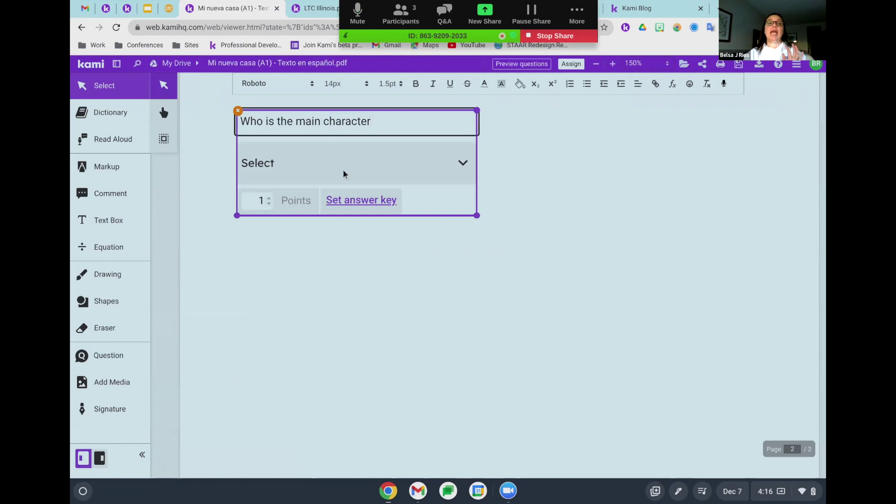
View the dropdown question's answer key settings without setting an answer, and delete the question.
{"action": "left_click", "coordinate": [352, 210]}
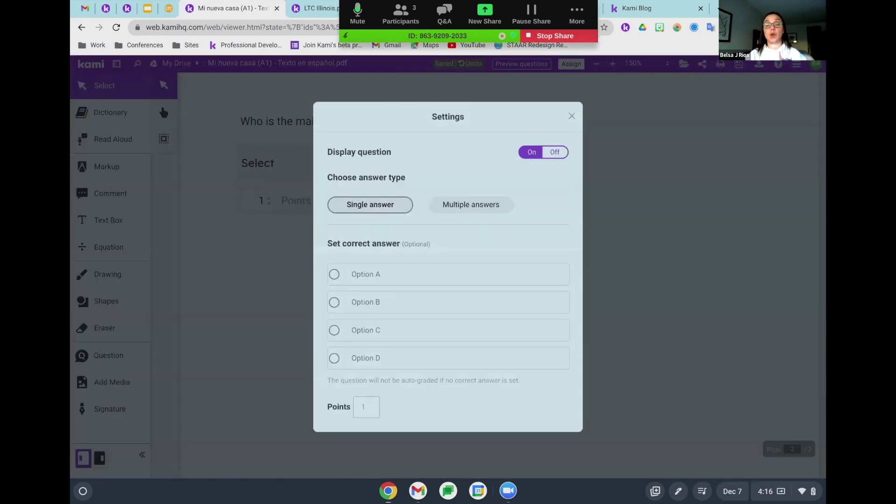
{"action": "left_click", "coordinate": [572, 116]}
{"action": "left_click", "coordinate": [243, 117]}
{"action": "left_click", "coordinate": [238, 112]}
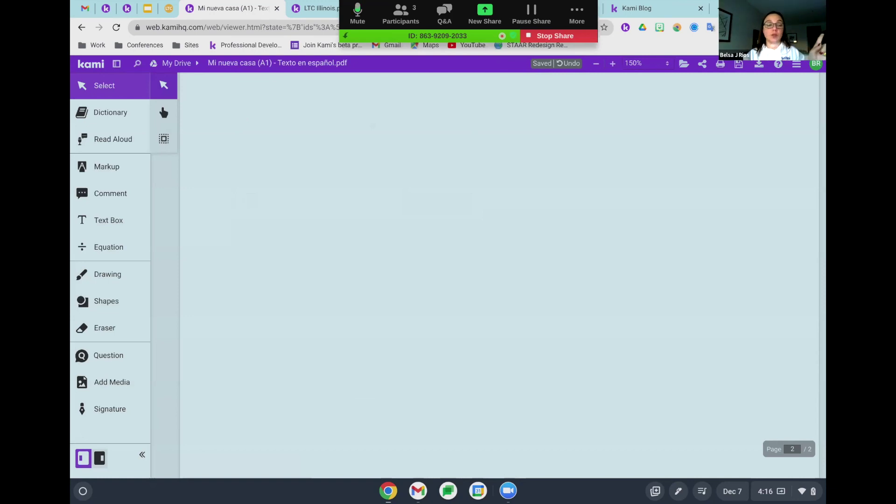
Add a short answer question to page 2 and start editing its question text.
{"action": "left_click", "coordinate": [119, 360]}
{"action": "left_click", "coordinate": [162, 409]}
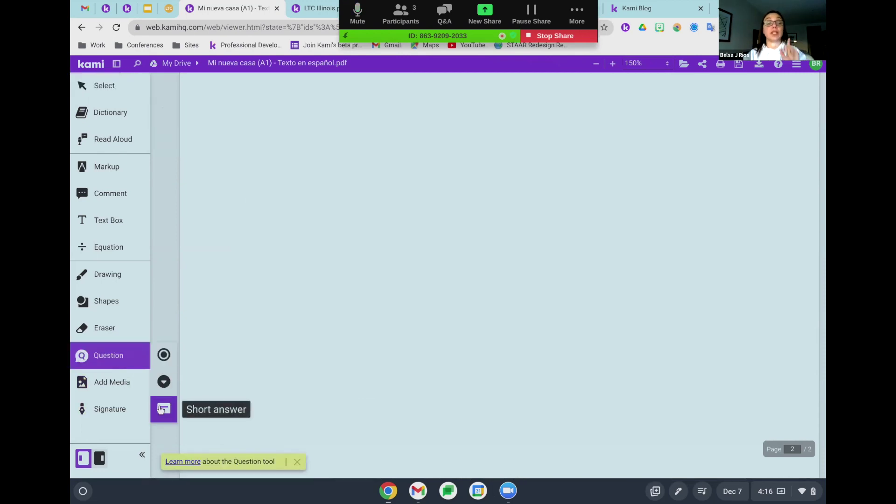
{"action": "left_click", "coordinate": [250, 140]}
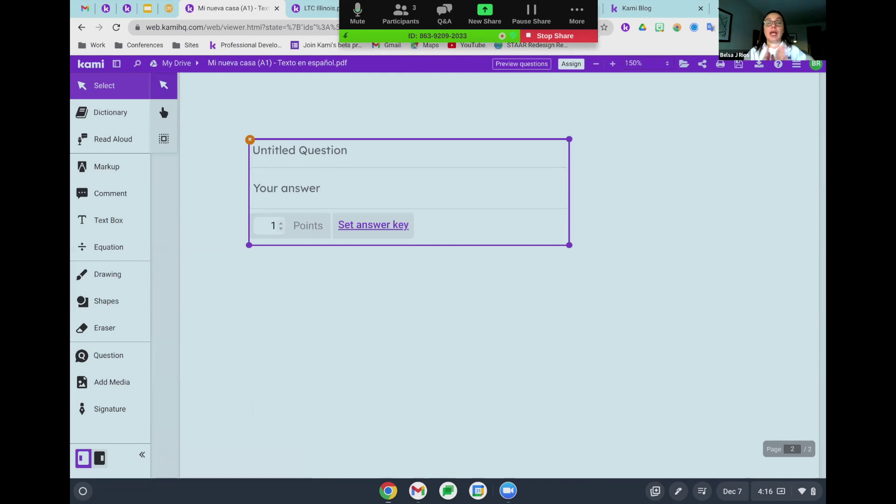
{"action": "left_click", "coordinate": [337, 156]}
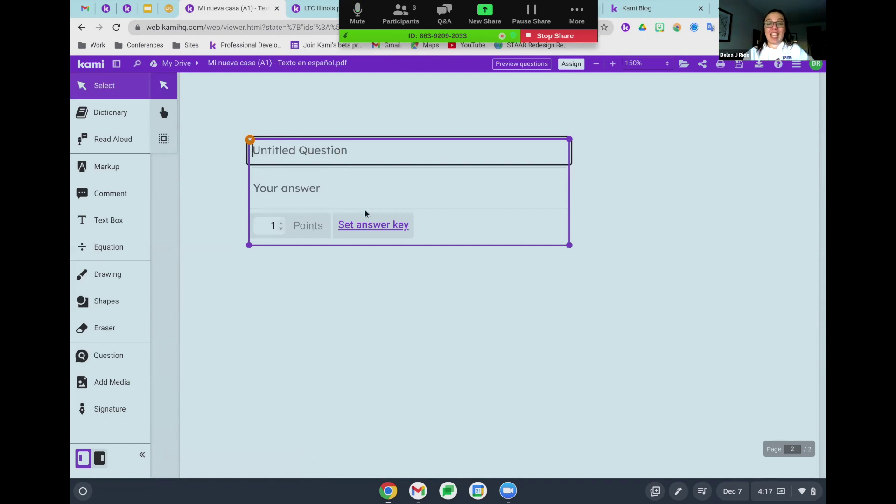
Add two blank correct-answer options to the short answer question's answer key and allow partial matches.
{"action": "left_click", "coordinate": [370, 224]}
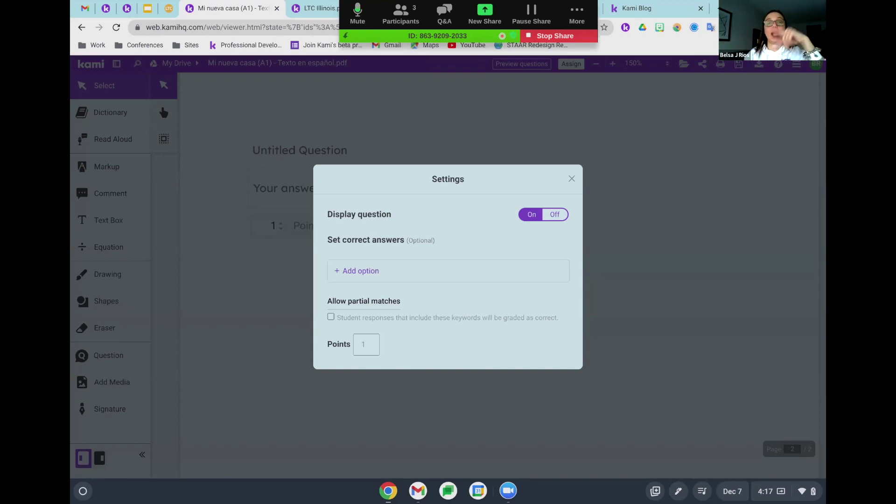
{"action": "left_click", "coordinate": [361, 266]}
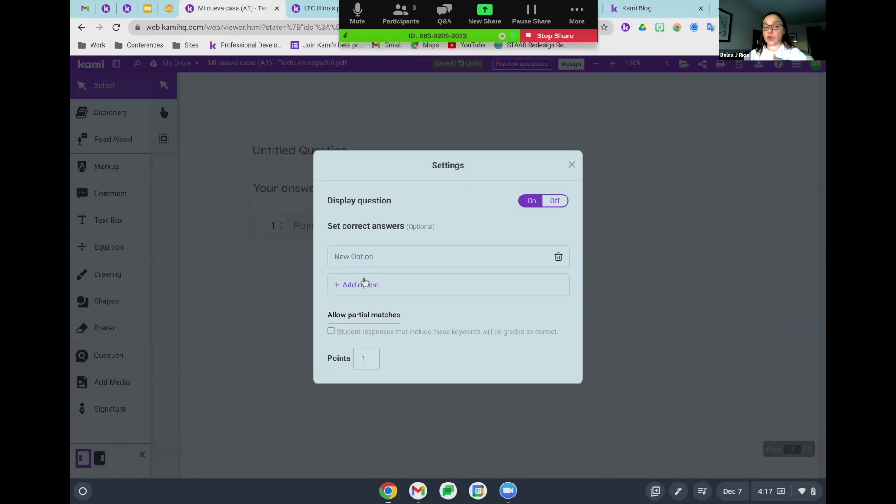
{"action": "left_click", "coordinate": [364, 283]}
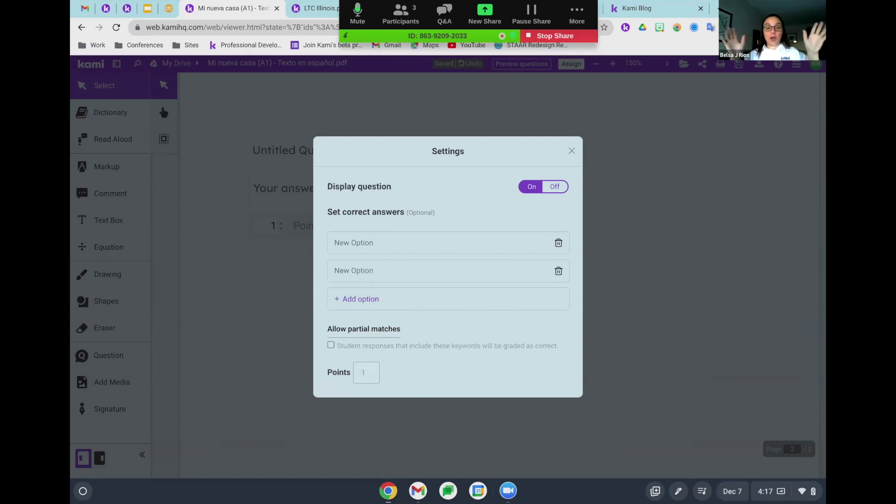
{"action": "left_click", "coordinate": [331, 345]}
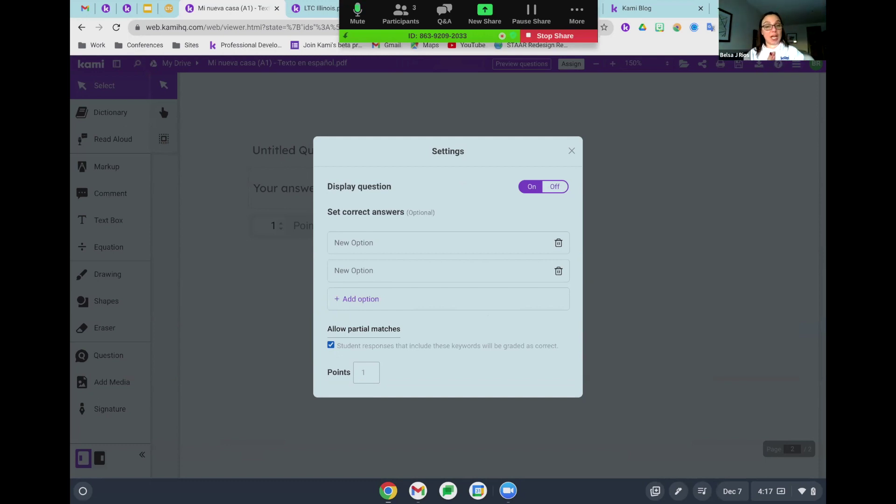
{"action": "left_click", "coordinate": [572, 152]}
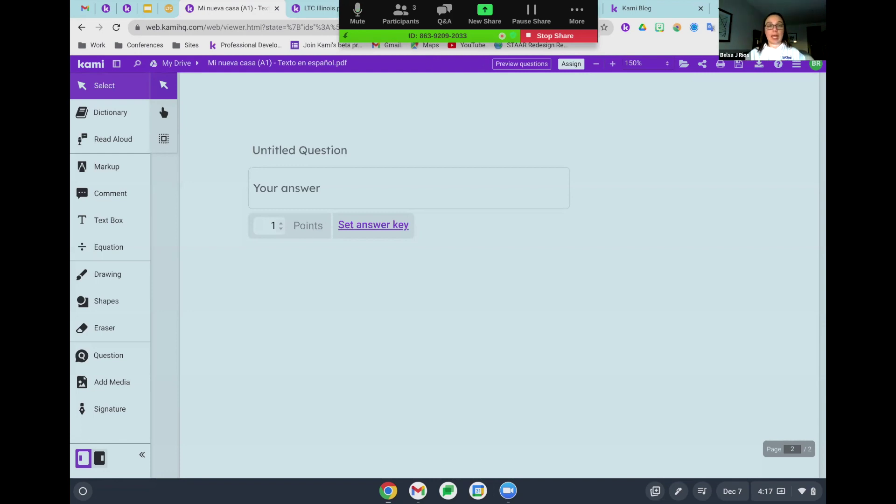
Start a Google Classroom assignment from the document and read how to set up and access Grade by Page in its linked help article.
{"action": "left_click", "coordinate": [575, 64]}
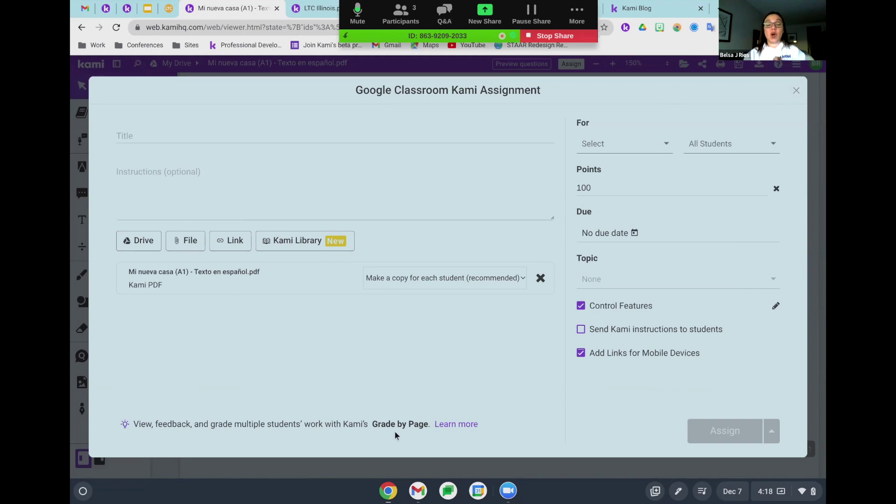
{"action": "left_click", "coordinate": [455, 425]}
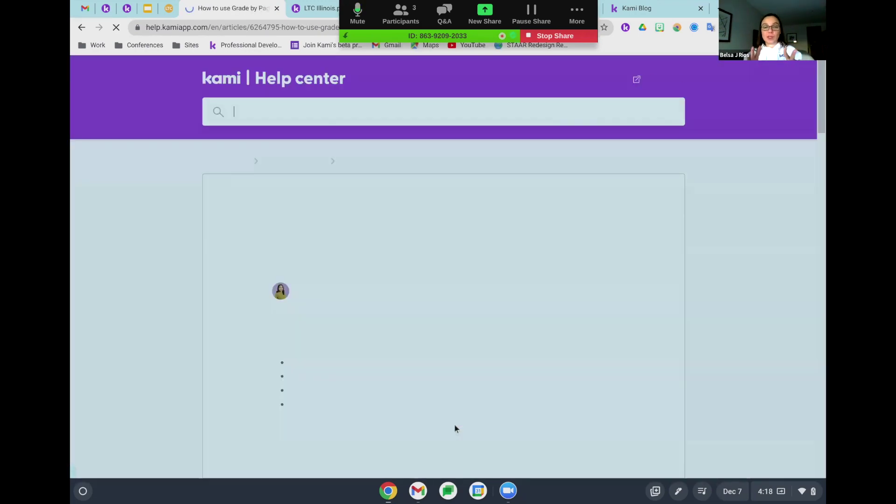
{"action": "scroll", "coordinate": [531, 322], "scroll_direction": "down", "scroll_amount": 6}
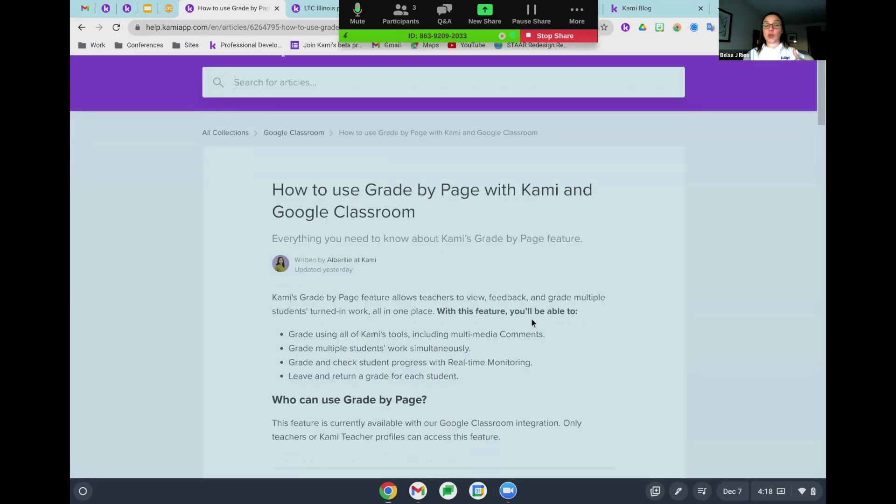
{"action": "scroll", "coordinate": [531, 317], "scroll_direction": "down", "scroll_amount": 5}
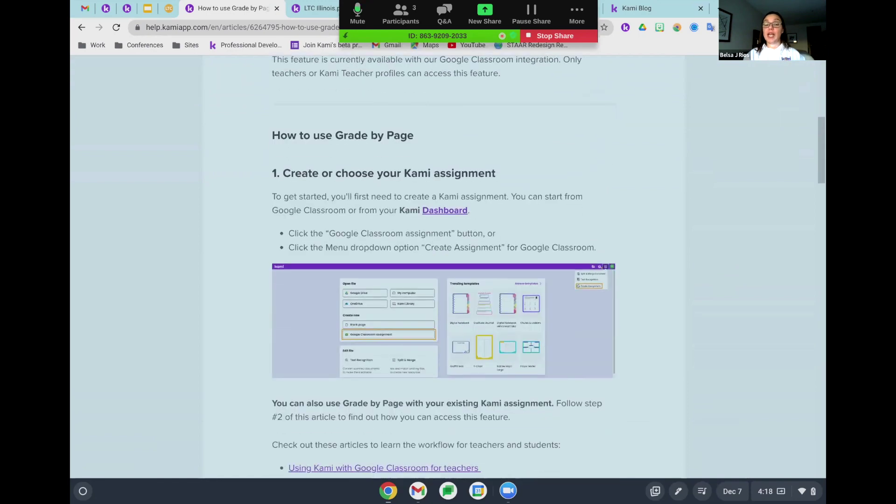
{"action": "scroll", "coordinate": [537, 311], "scroll_direction": "down", "scroll_amount": 5}
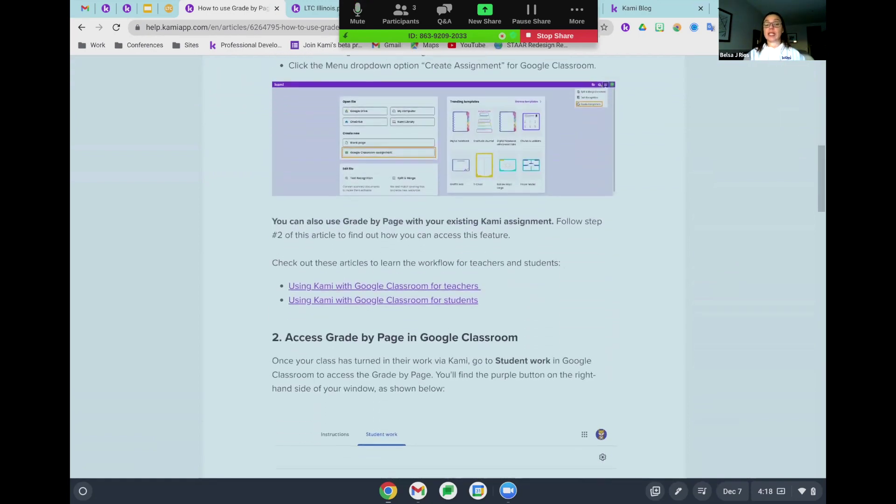
{"action": "scroll", "coordinate": [536, 311], "scroll_direction": "down", "scroll_amount": 7}
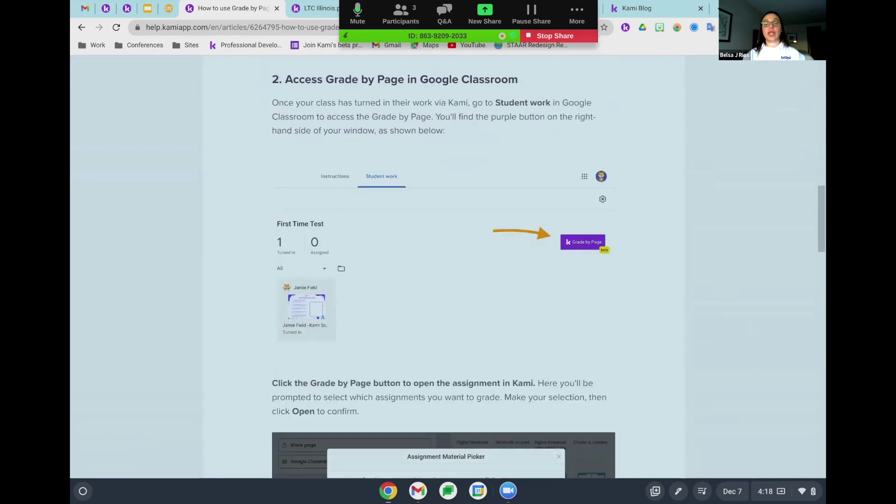
{"action": "scroll", "coordinate": [443, 267], "scroll_direction": "down", "scroll_amount": 6}
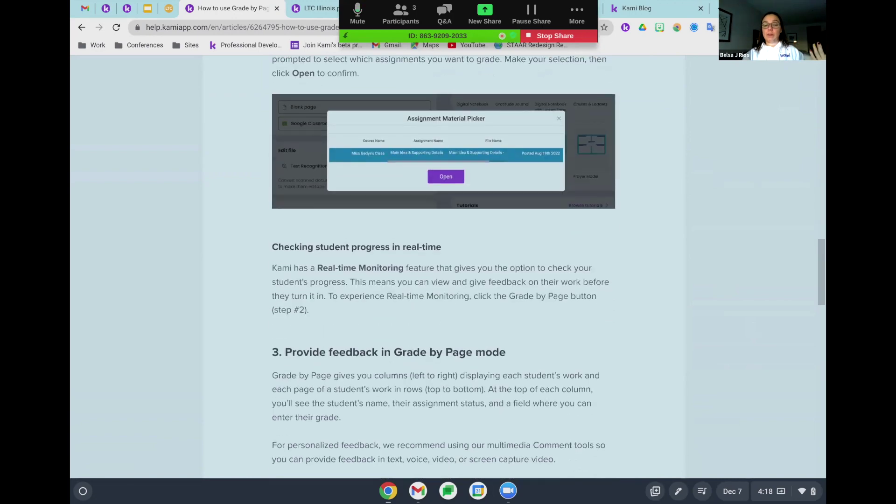
Examine the article's sections on giving feedback in Grade by Page mode and assignment statuses, and return to the Kami document.
{"action": "scroll", "coordinate": [444, 268], "scroll_direction": "down", "scroll_amount": 1}
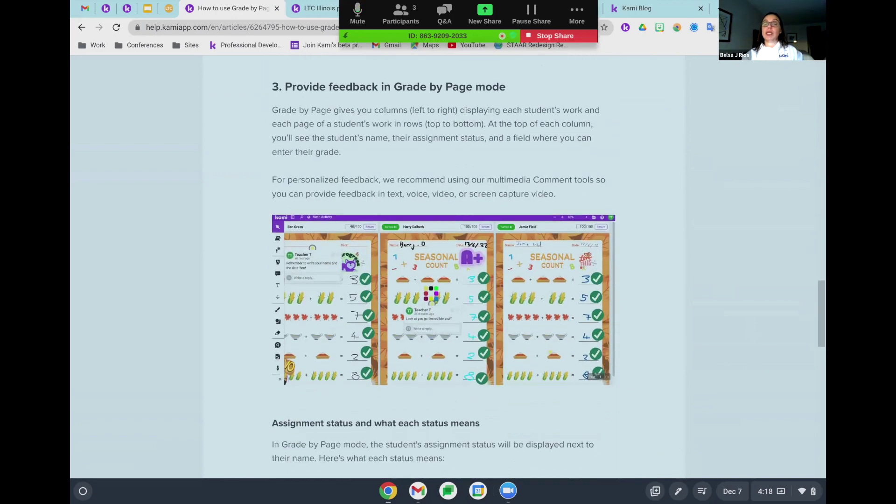
{"action": "scroll", "coordinate": [443, 267], "scroll_direction": "down", "scroll_amount": 1}
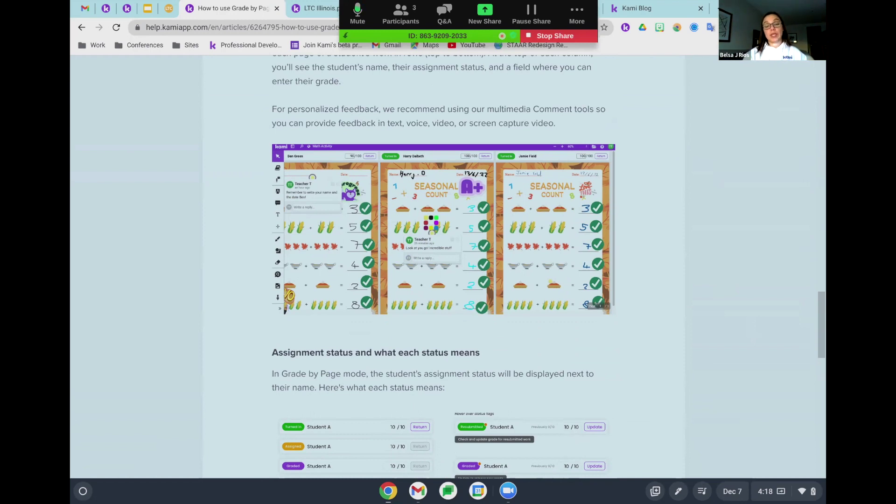
{"action": "scroll", "coordinate": [448, 266], "scroll_direction": "down", "scroll_amount": 3}
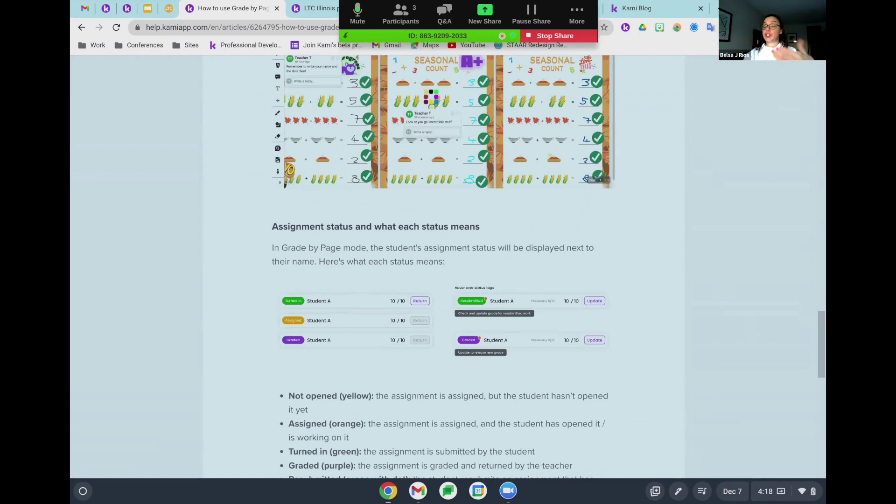
{"action": "scroll", "coordinate": [517, 289], "scroll_direction": "up", "scroll_amount": 3}
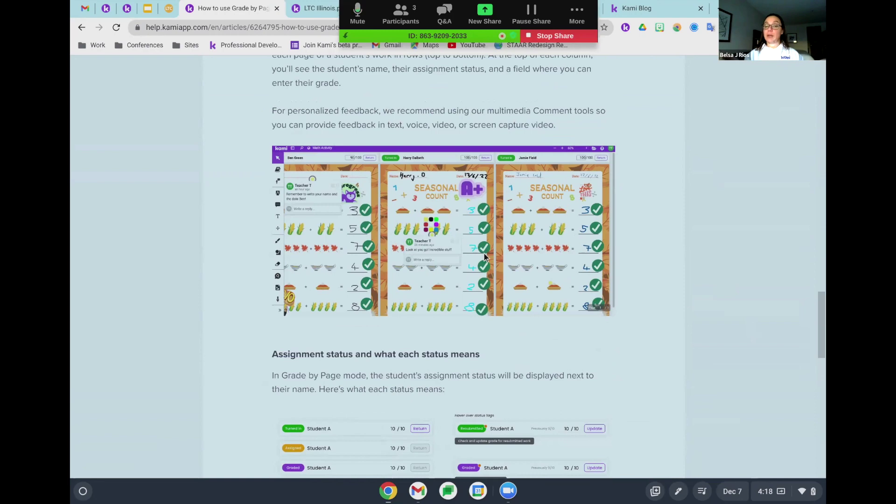
{"action": "scroll", "coordinate": [444, 266], "scroll_direction": "down", "scroll_amount": 5}
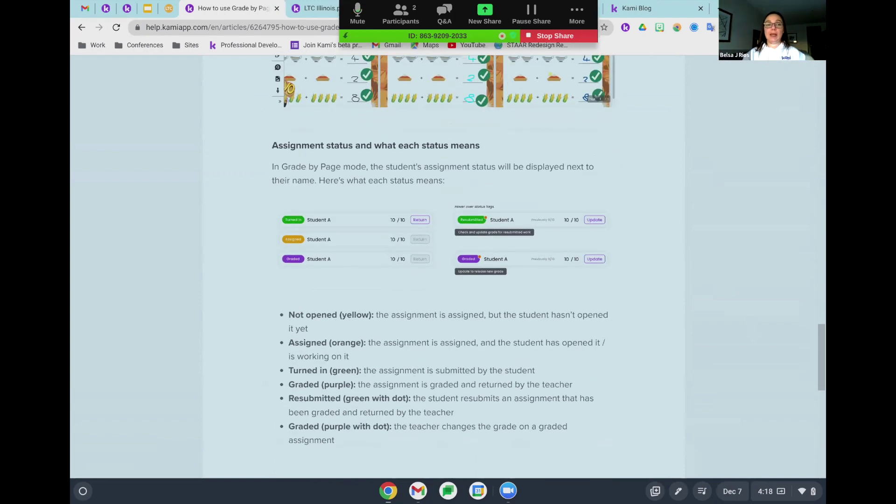
{"action": "left_click", "coordinate": [82, 28]}
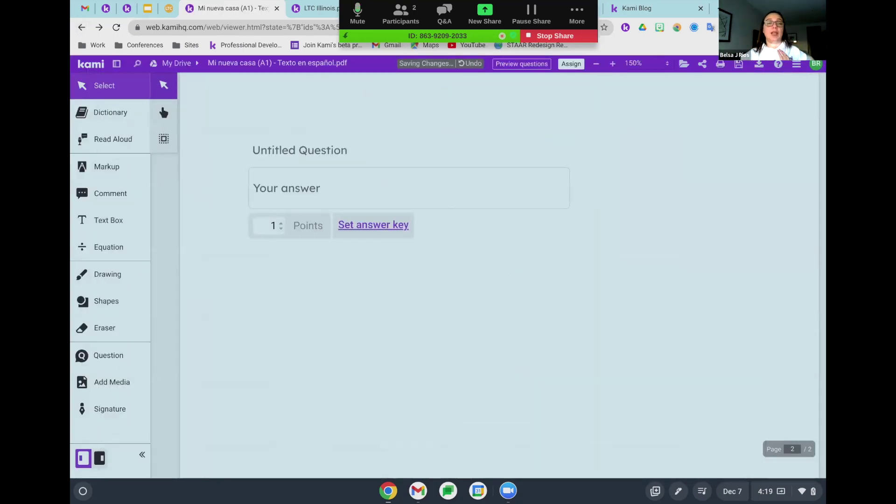
Switch to LTC Illinois.pdf, go back to page 1, and show the available help resources.
{"action": "left_click", "coordinate": [317, 8]}
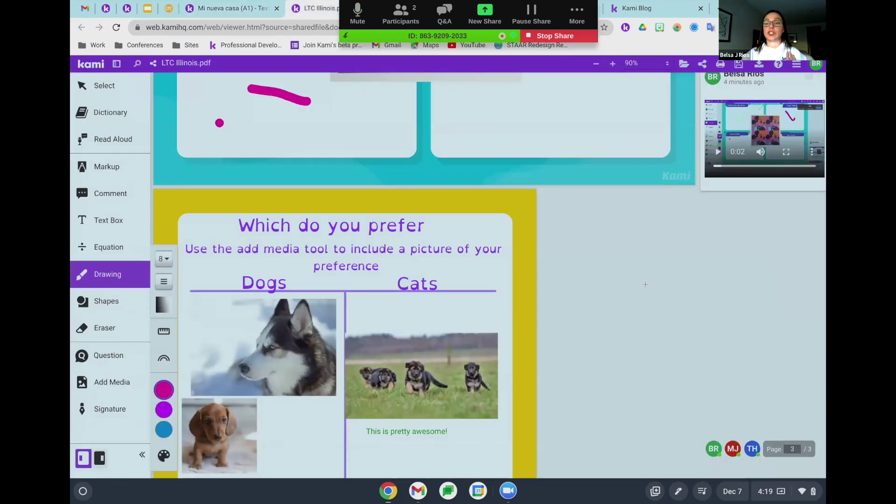
{"action": "scroll", "coordinate": [646, 284], "scroll_direction": "down", "scroll_amount": 4}
{"action": "scroll", "coordinate": [645, 284], "scroll_direction": "up", "scroll_amount": 12}
{"action": "scroll", "coordinate": [645, 284], "scroll_direction": "up", "scroll_amount": 5}
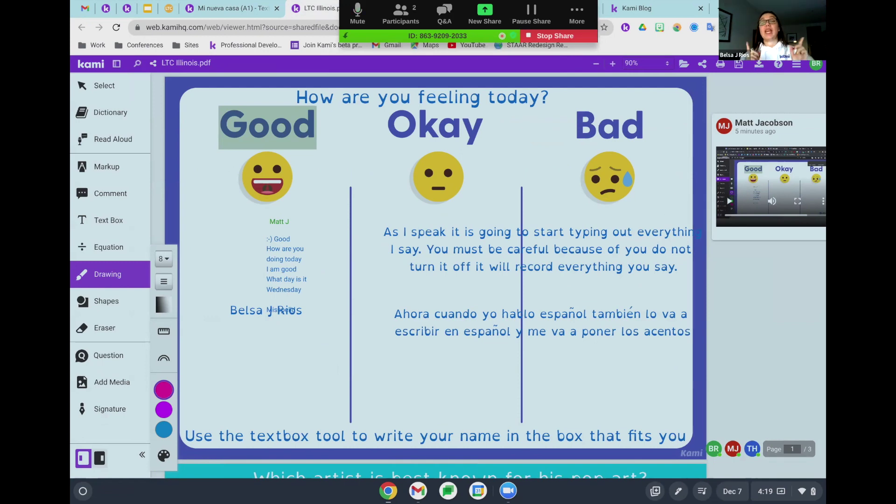
{"action": "left_click", "coordinate": [778, 65]}
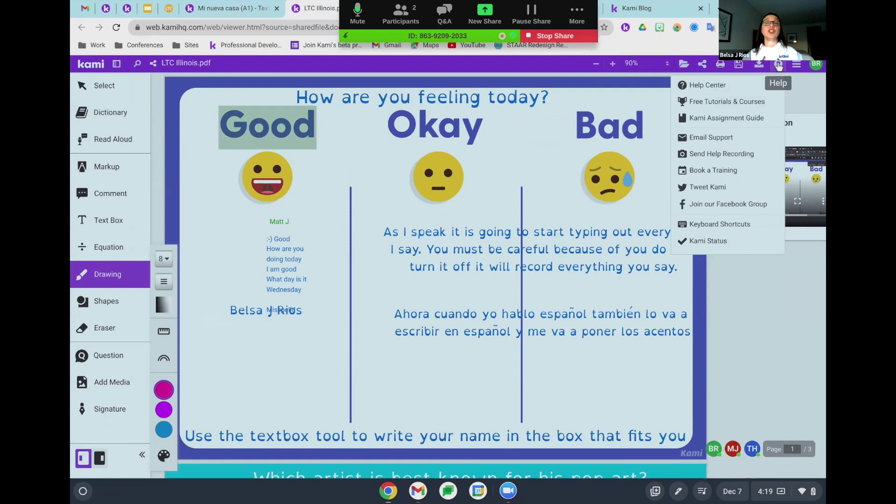